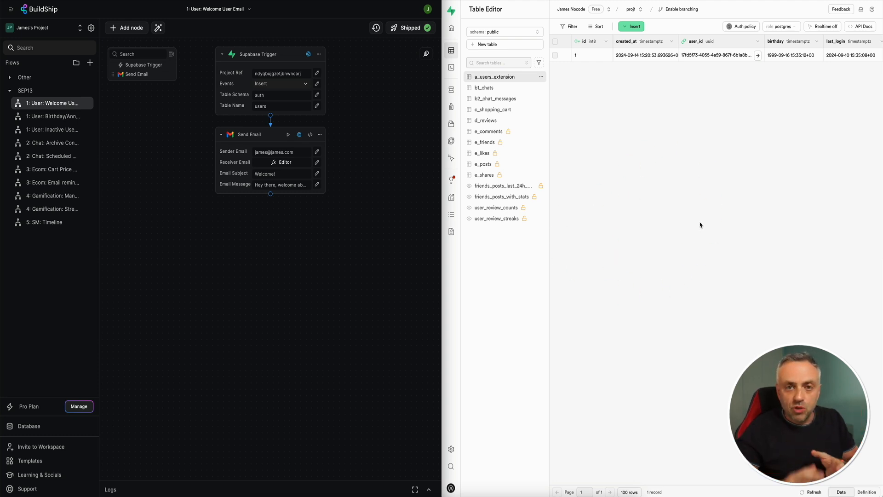
# Switch to the Supabase table editor and open the users table in the auth schema
pyautogui.click(216, 282)
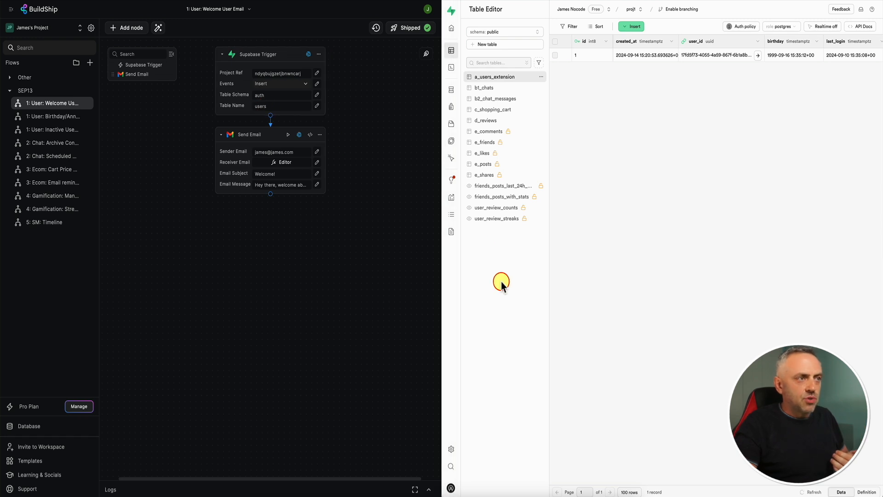
pyautogui.click(513, 32)
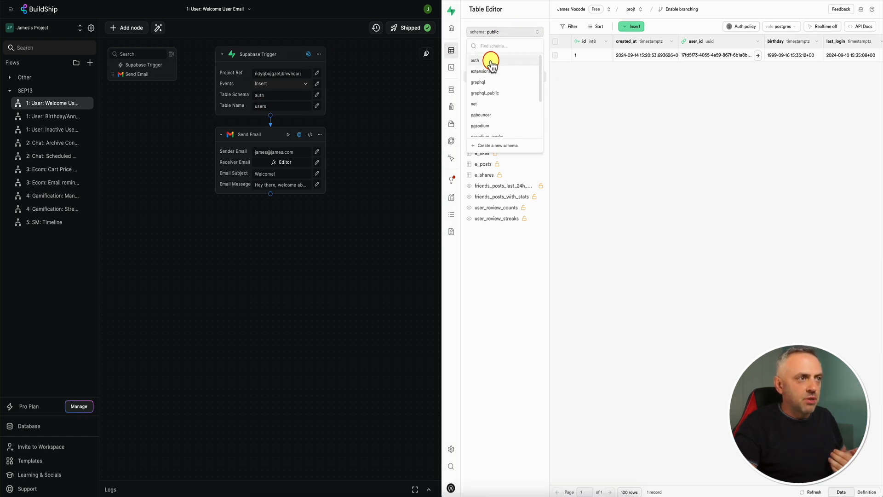
pyautogui.click(489, 56)
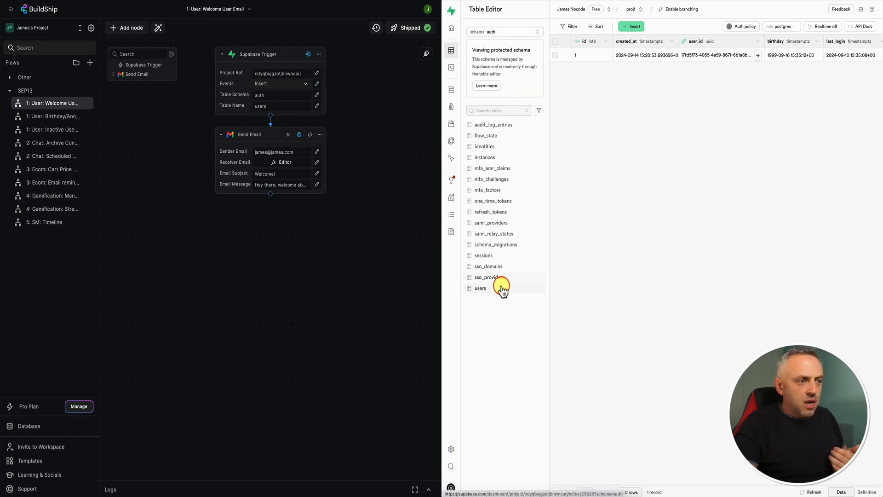
pyautogui.click(488, 288)
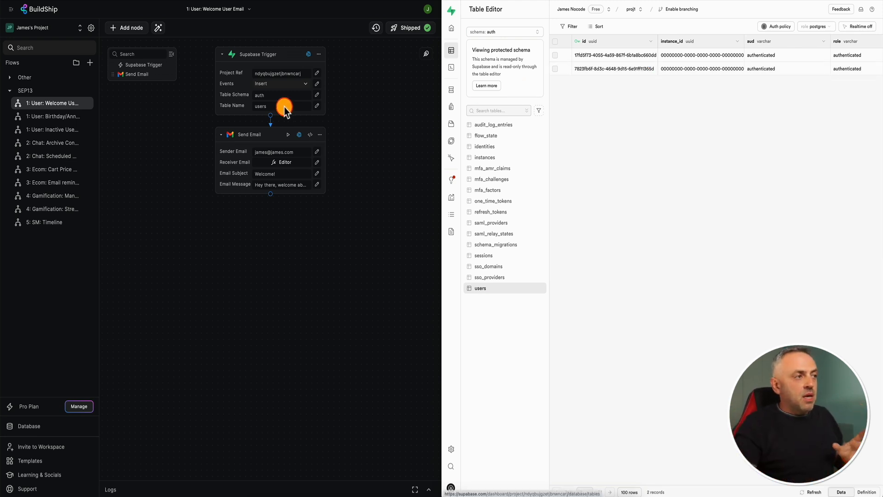
# Check the Send Email node's receiver email expression and find the email column in the users table
pyautogui.click(281, 163)
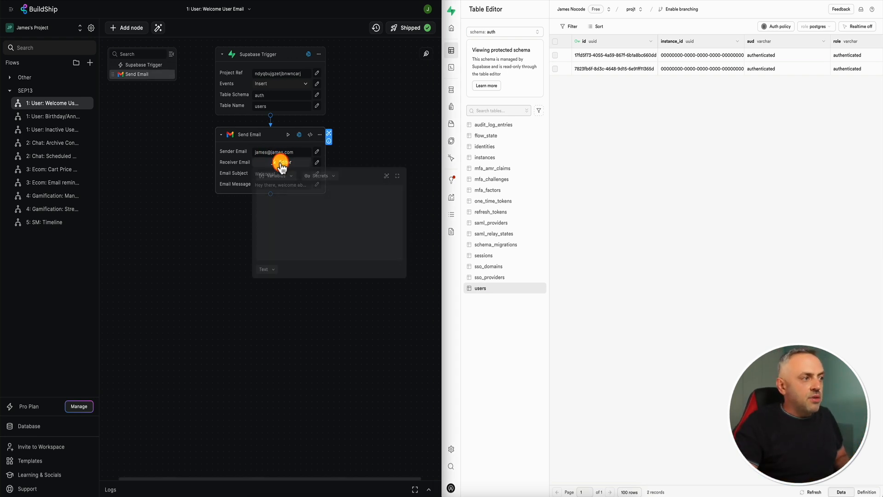
pyautogui.click(357, 150)
pyautogui.hscroll(5, 727, 60)
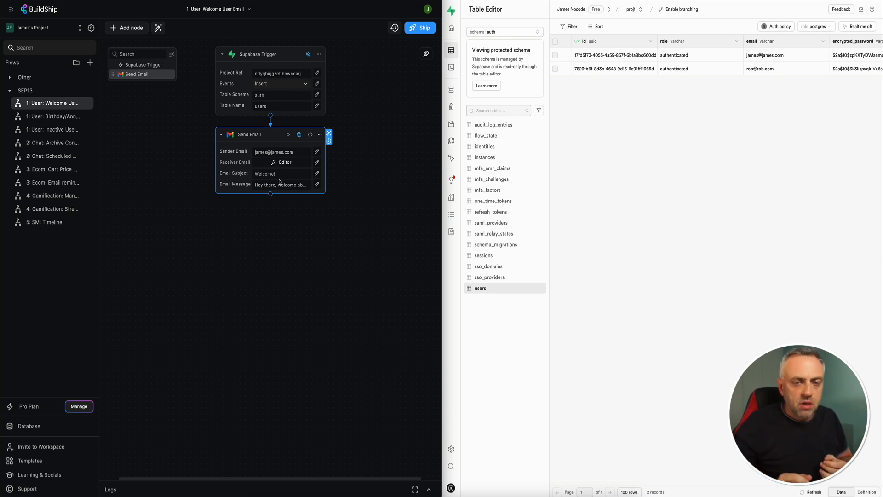
pyautogui.click(279, 69)
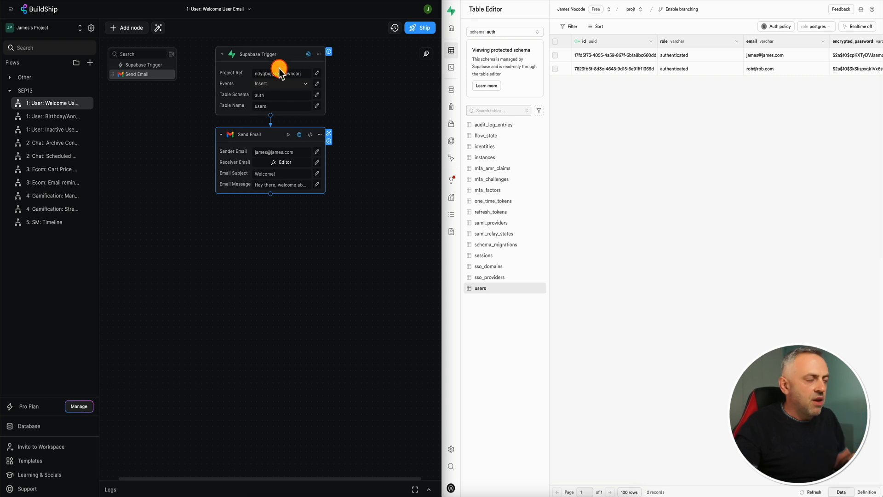
pyautogui.click(167, 139)
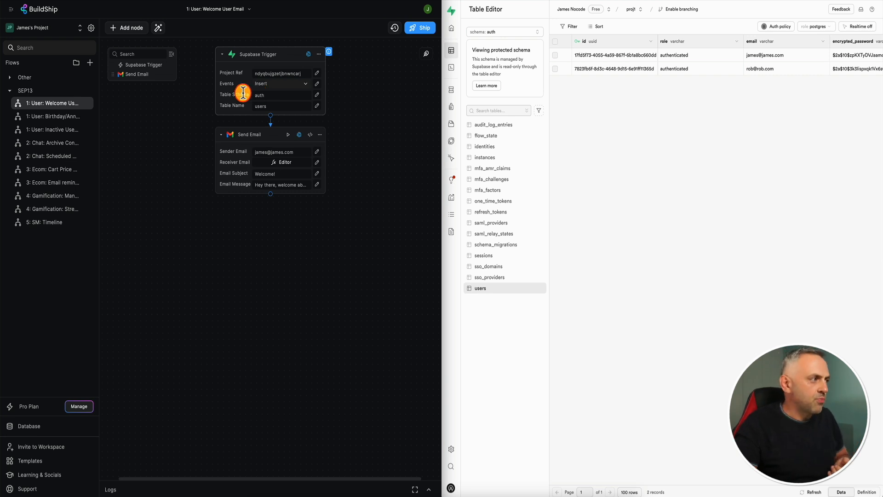
# Open the Birthday/Anniversary Reminder flow in BuildShip and the public schema's a_users_extension table in Supabase
pyautogui.click(54, 116)
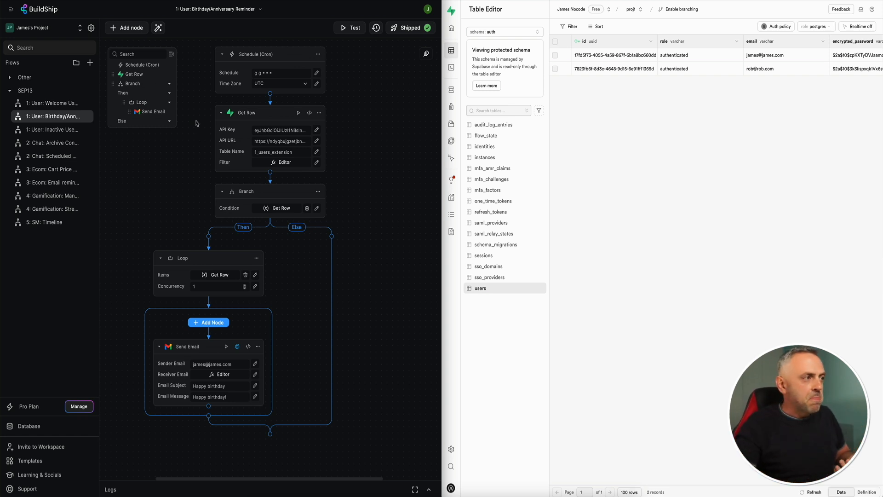
pyautogui.click(290, 75)
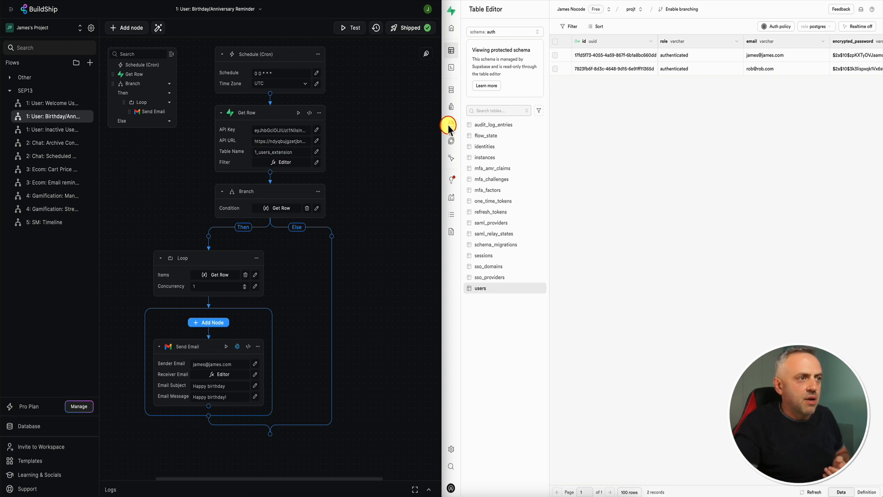
pyautogui.click(514, 33)
pyautogui.scroll(-2, 498, 79)
pyautogui.click(494, 98)
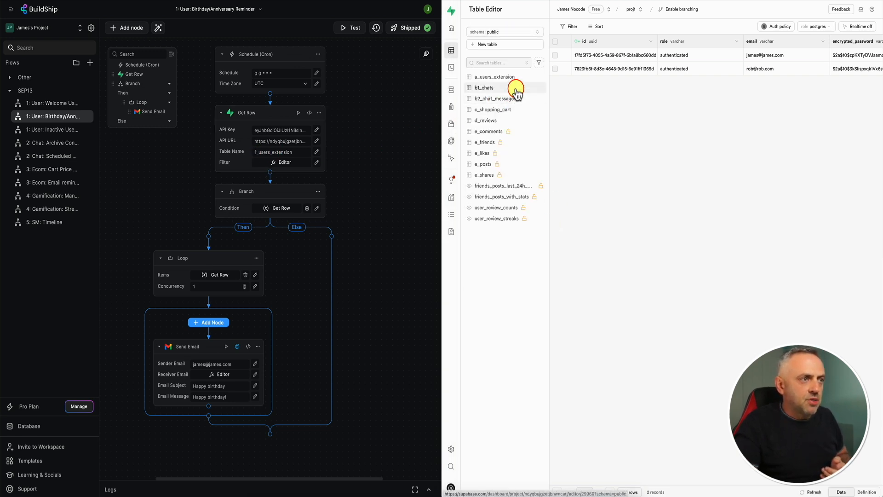
pyautogui.click(511, 77)
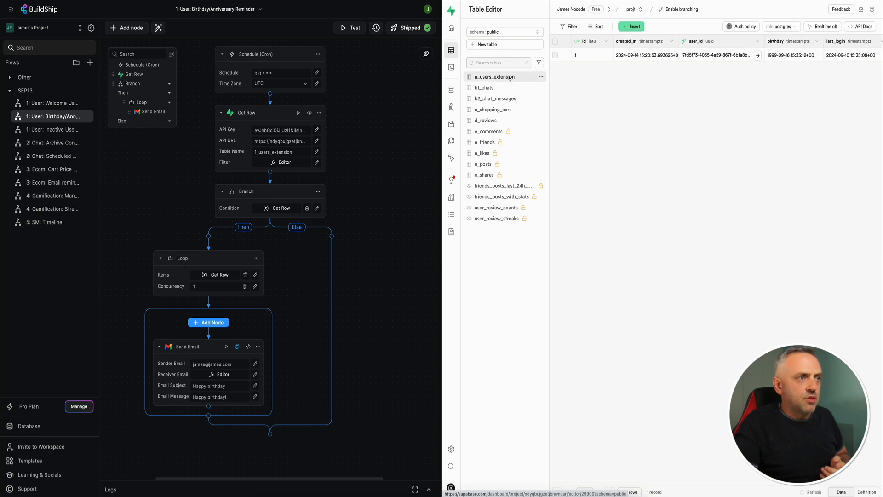
# Set the Get Row node's table name to a_users_extension and inspect that table's user_id, birthday and last_login columns
pyautogui.click(258, 152)
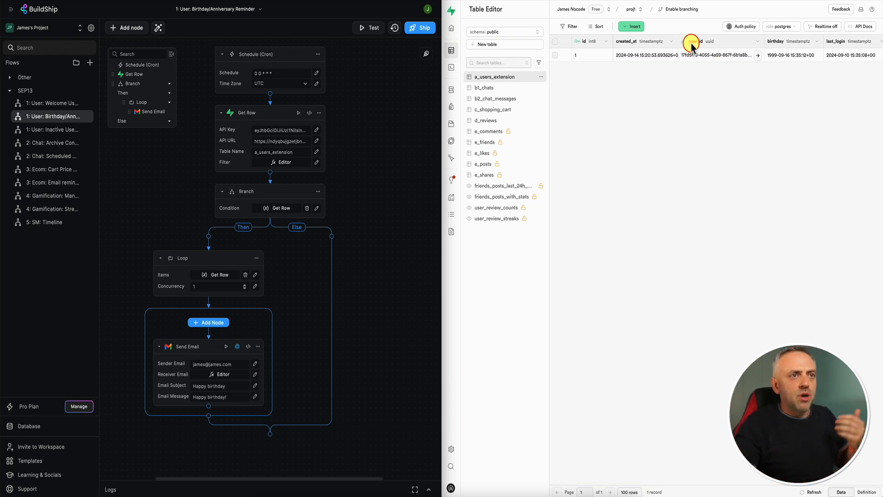
pyautogui.hscroll(2, 716, 54)
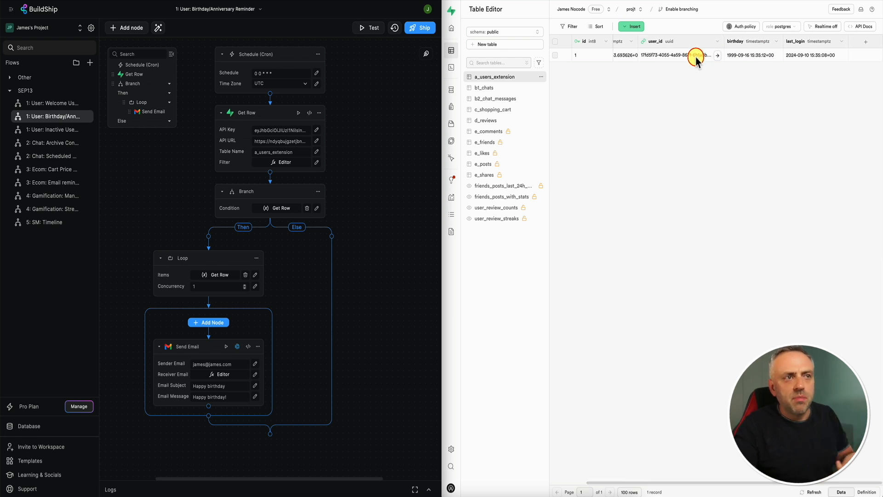
pyautogui.hscroll(-2, 711, 55)
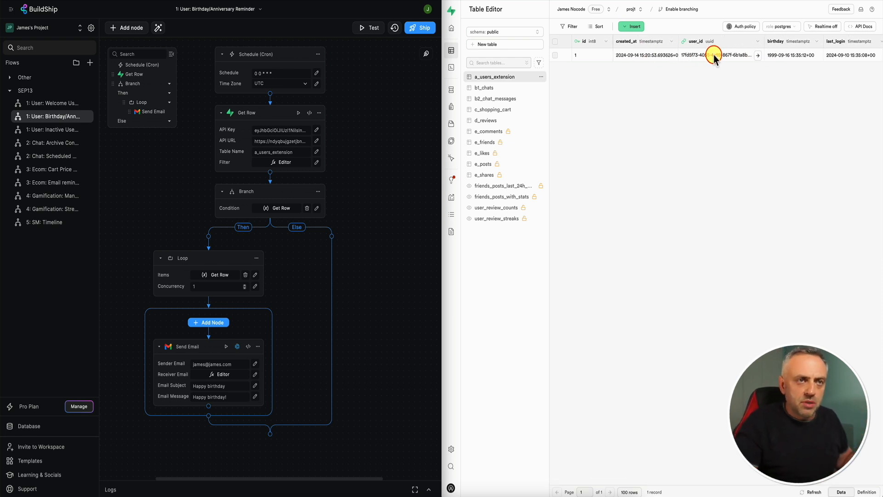
pyautogui.hscroll(2, 795, 56)
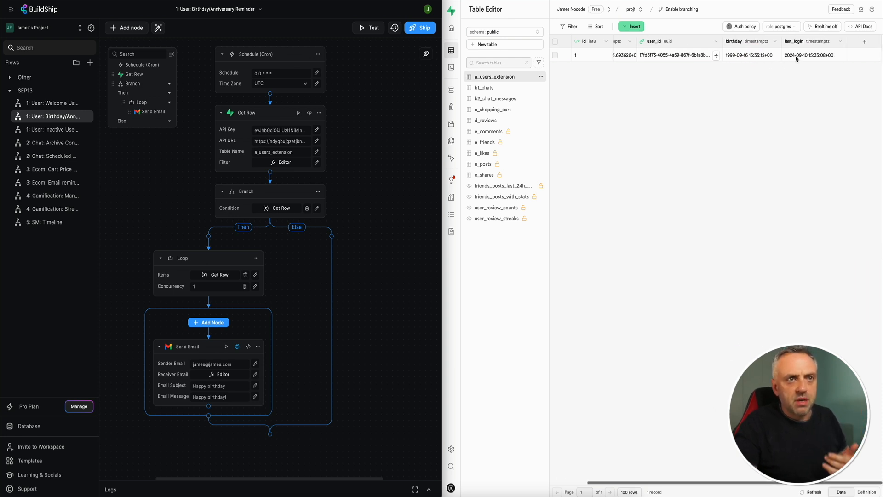
pyautogui.click(810, 57)
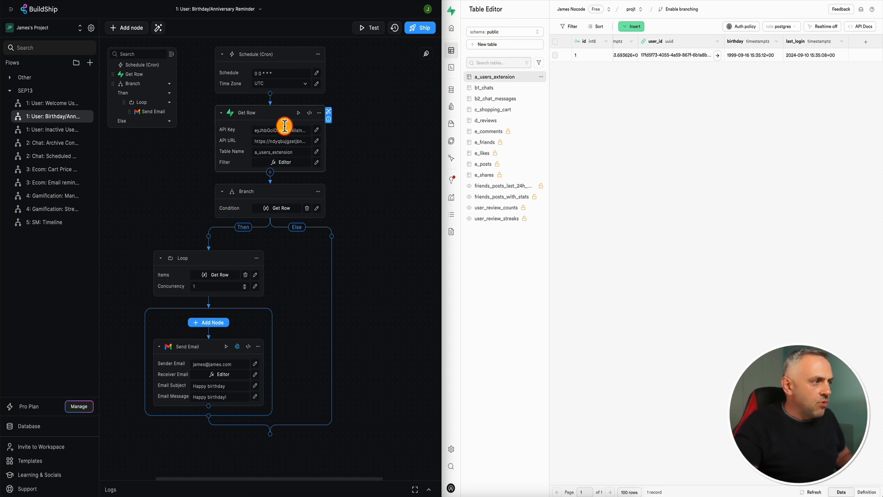
# Review the JavaScript birthday filter of the Get Row node in the birthday reminder flow
pyautogui.click(281, 163)
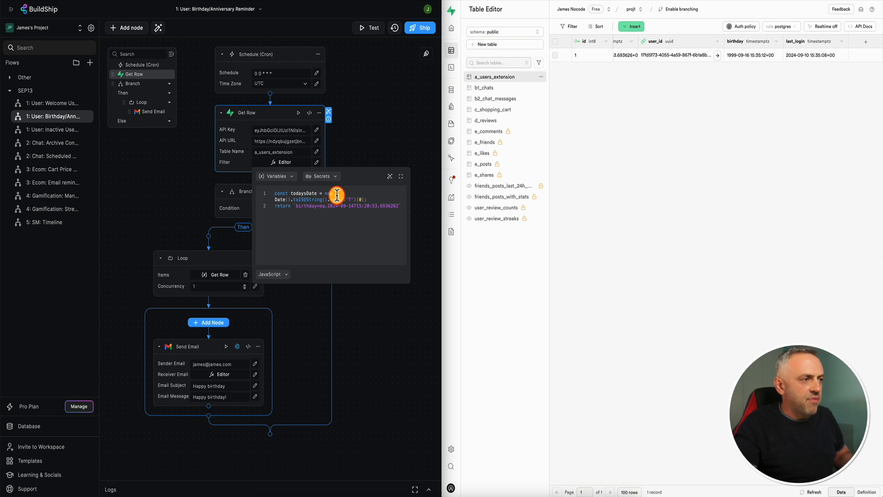
pyautogui.click(368, 148)
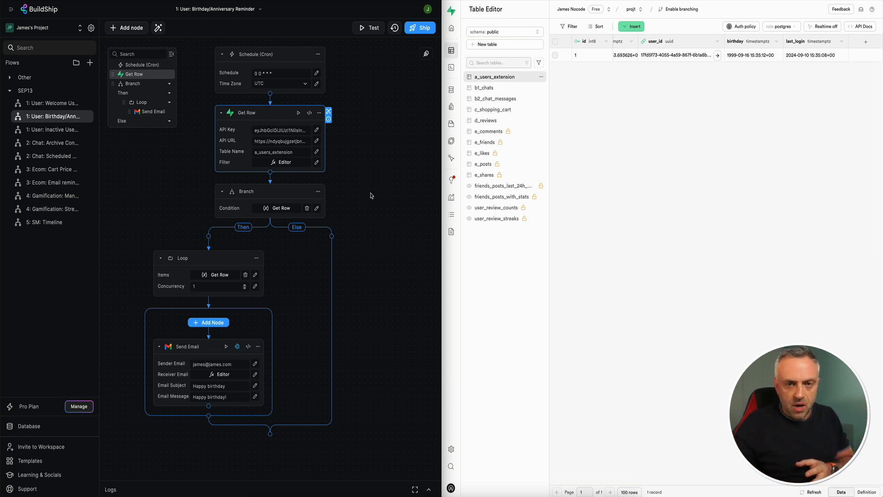
pyautogui.click(289, 163)
pyautogui.click(367, 165)
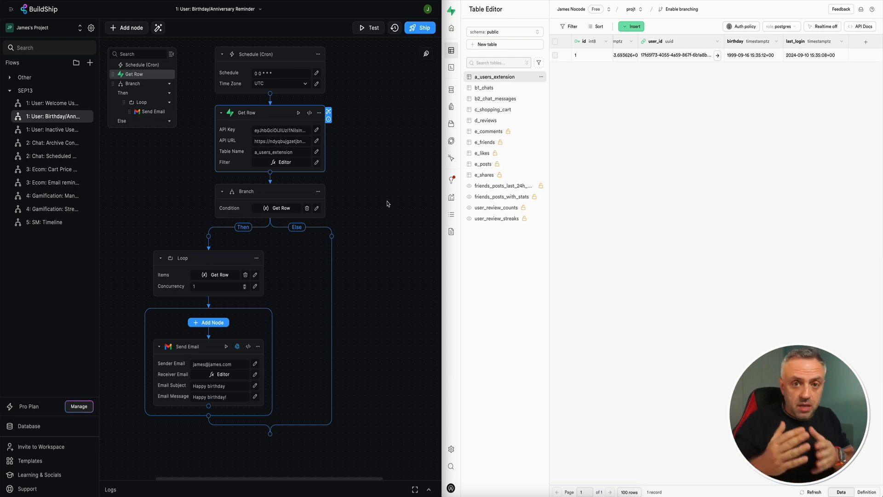
pyautogui.click(250, 307)
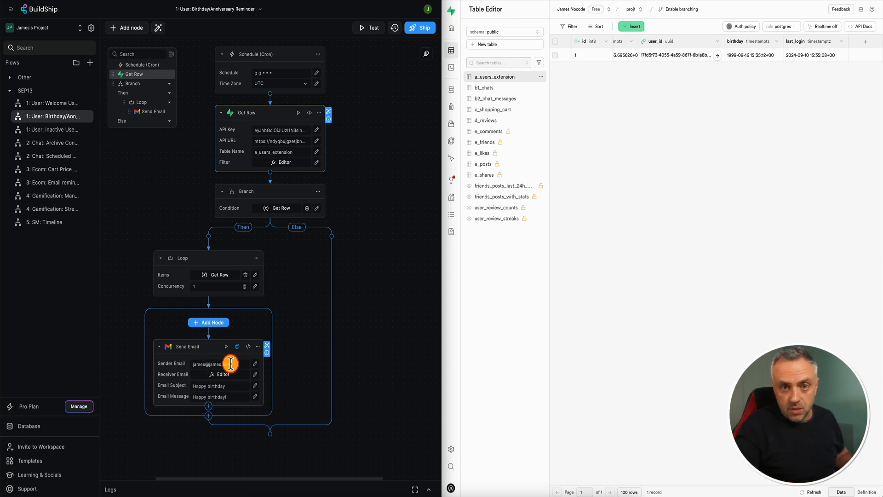
pyautogui.click(267, 72)
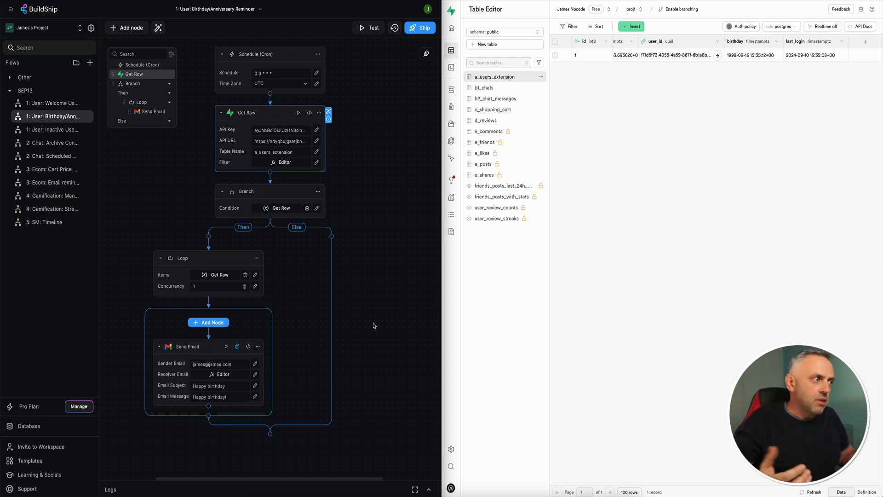
# Open the Inactive User Notification flow and set its Get Row node's table name to a_users_extension
pyautogui.click(57, 132)
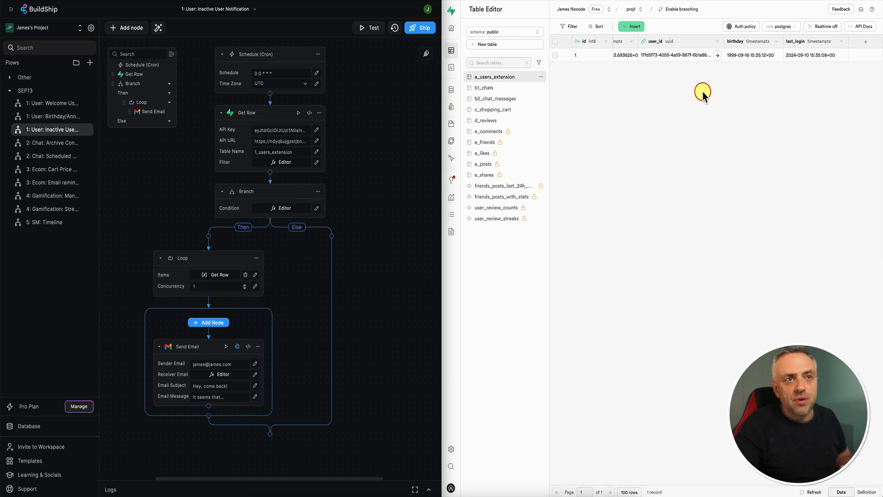
pyautogui.click(260, 152)
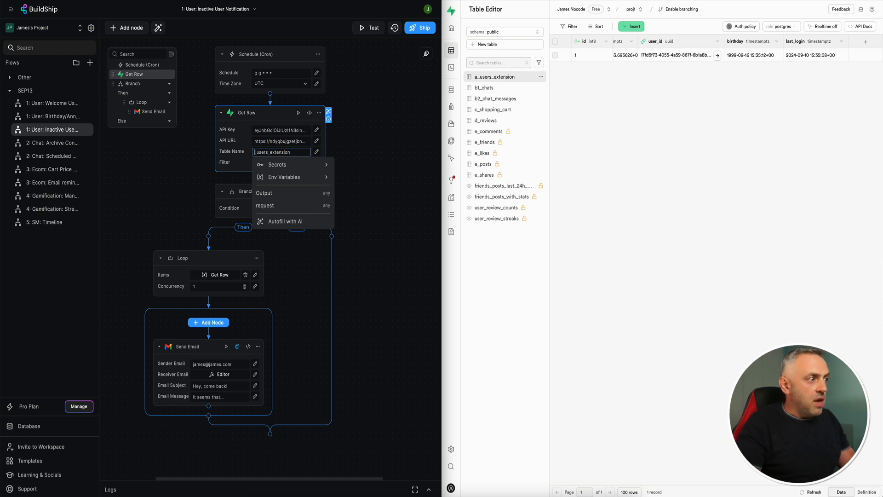
pyautogui.hotkey('ctrl', 'a')
pyautogui.write('a_users_extension')
pyautogui.click(370, 152)
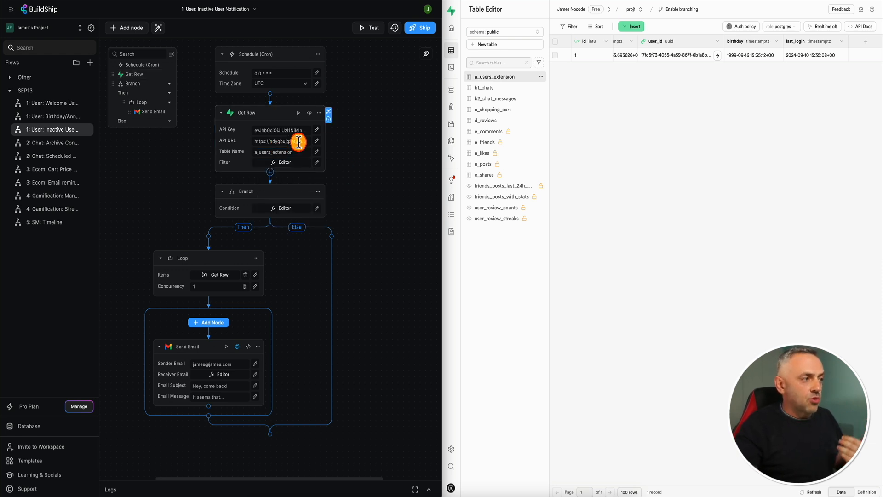
# Review the Get Row node's JavaScript filter that compares last_login with the date thirty days ago
pyautogui.click(296, 163)
pyautogui.click(374, 213)
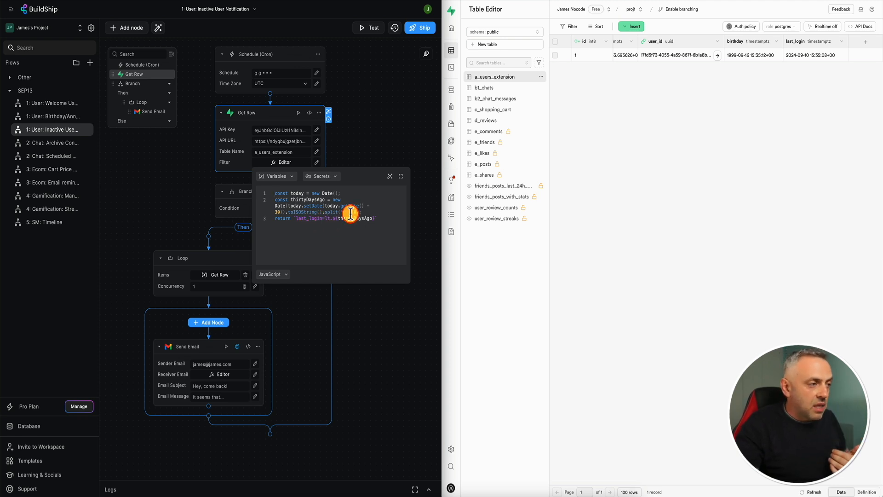
pyautogui.click(377, 151)
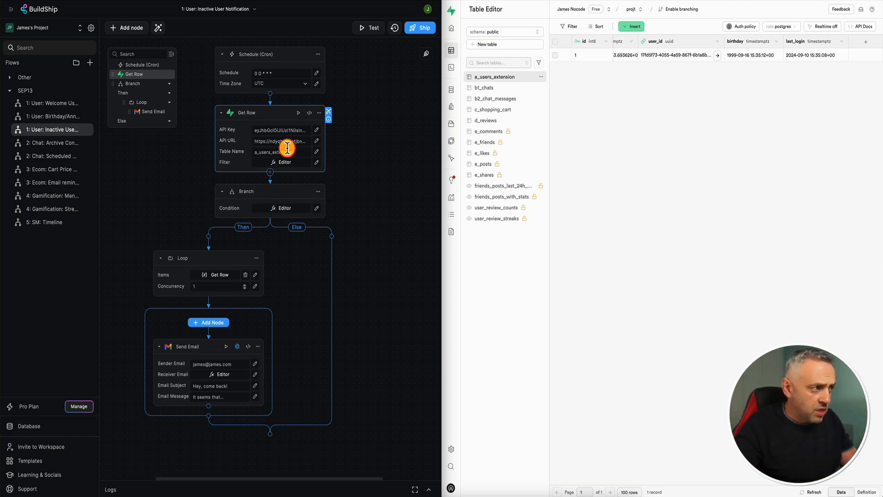
pyautogui.click(285, 163)
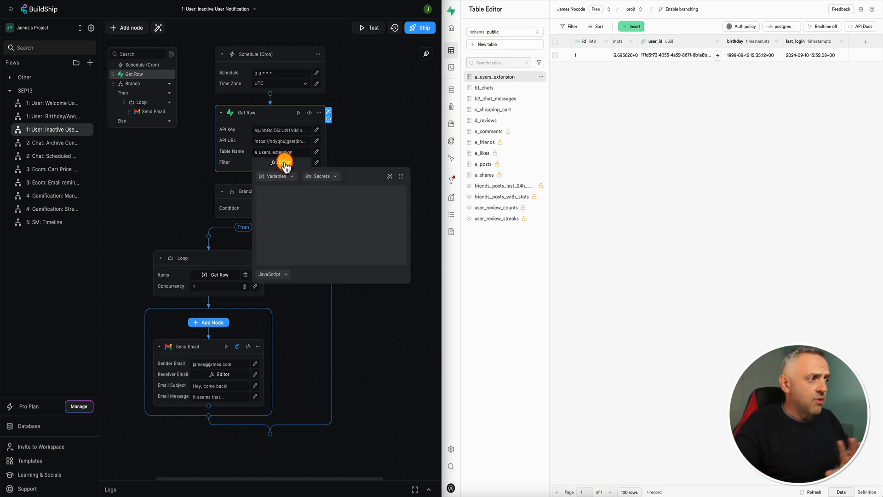
pyautogui.click(386, 147)
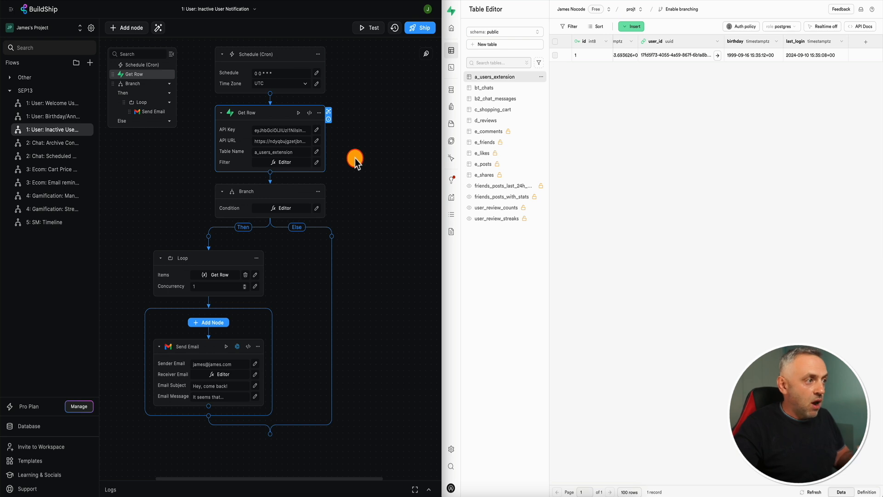
pyautogui.click(347, 171)
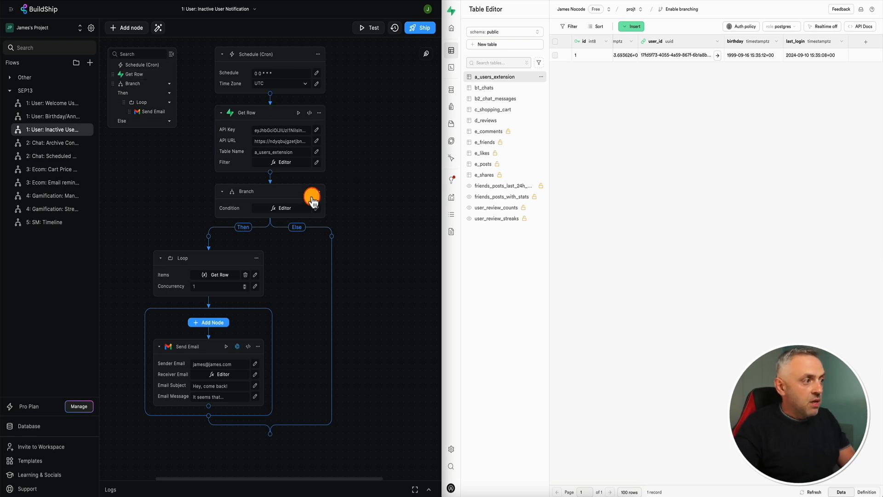
# Review the Branch node's condition on the Get Row result and the looped Send Email node's receiver email
pyautogui.click(285, 207)
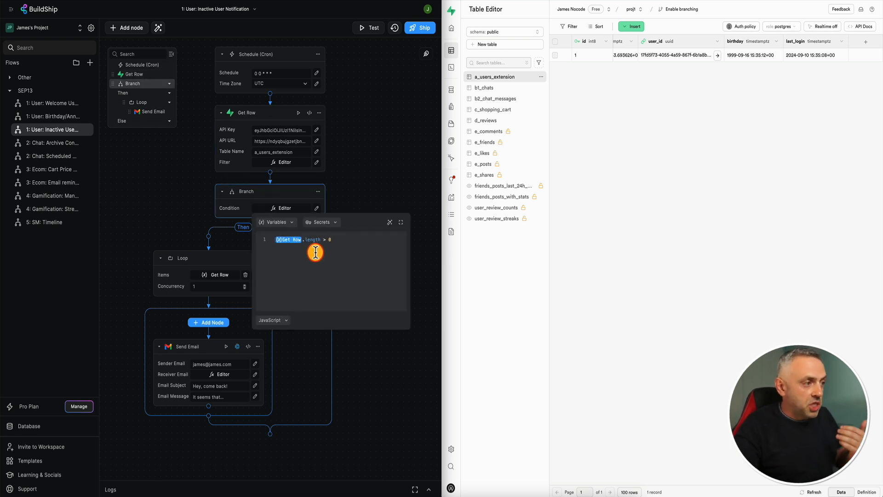
pyautogui.click(365, 191)
pyautogui.click(285, 208)
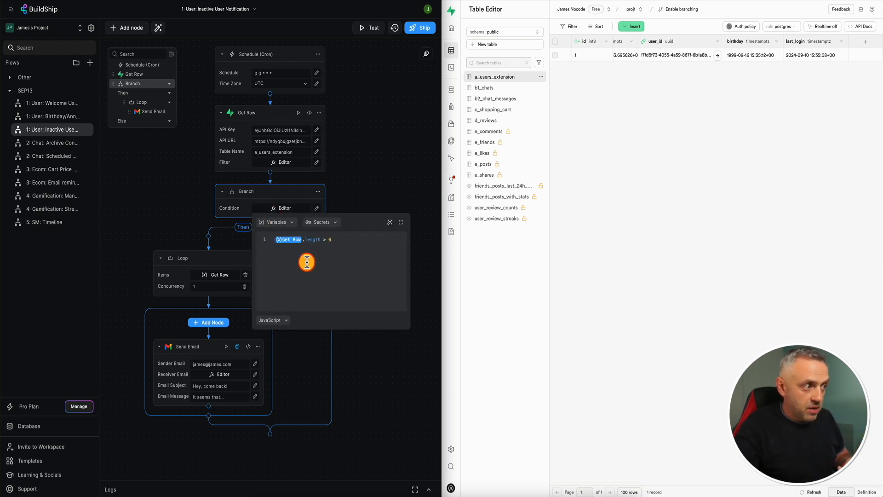
pyautogui.click(403, 169)
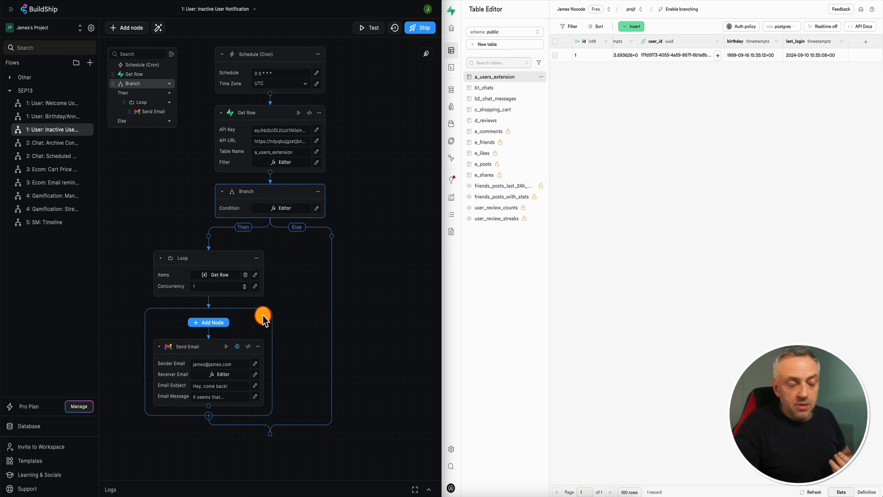
pyautogui.click(228, 377)
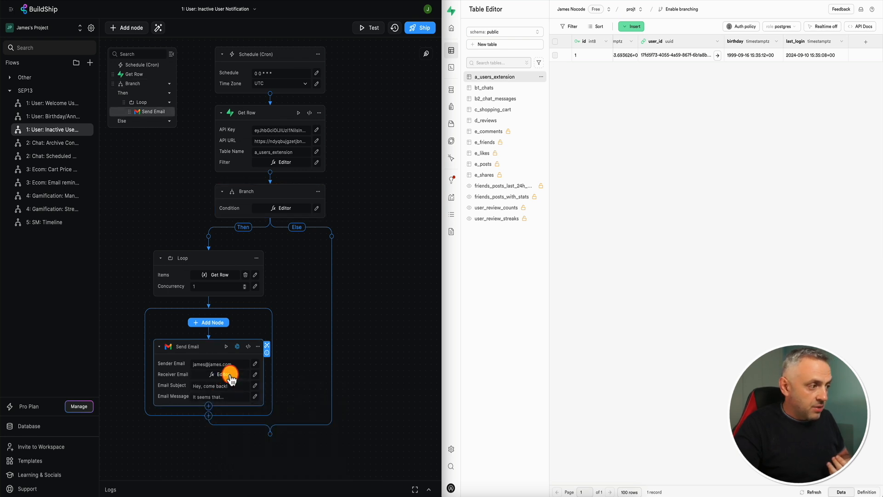
pyautogui.click(301, 329)
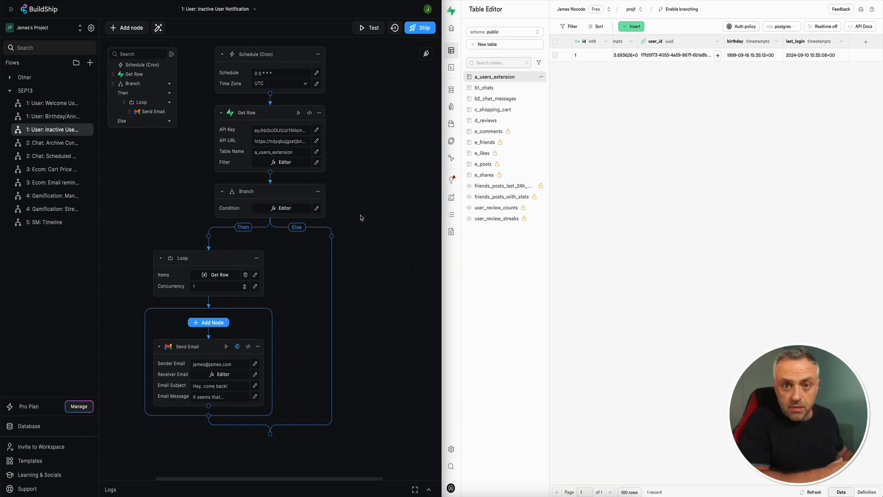
# Open the Chat: Archive Conversations flow and review the columns of the b1_chats and b2_chat_messages tables in Supabase
pyautogui.click(58, 141)
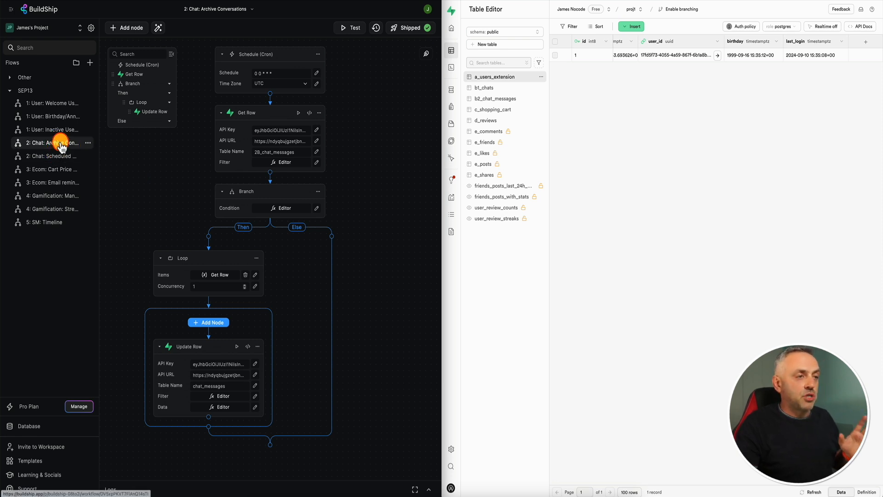
pyautogui.click(494, 92)
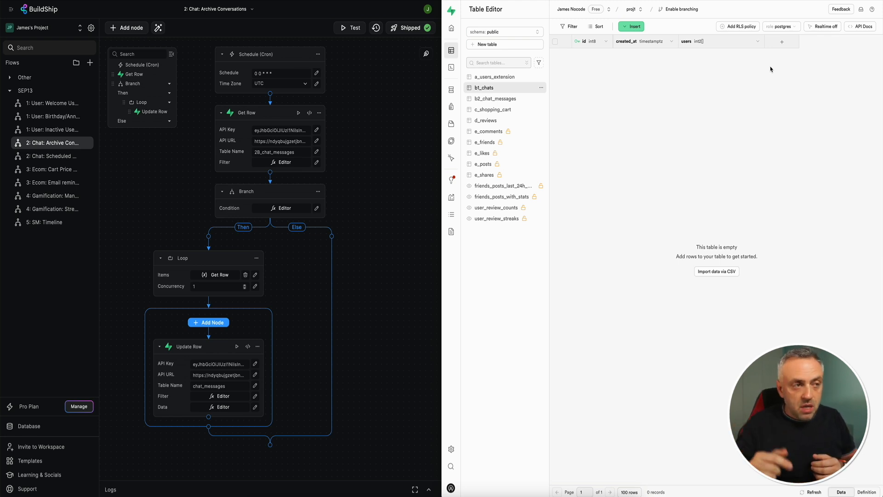
pyautogui.click(533, 100)
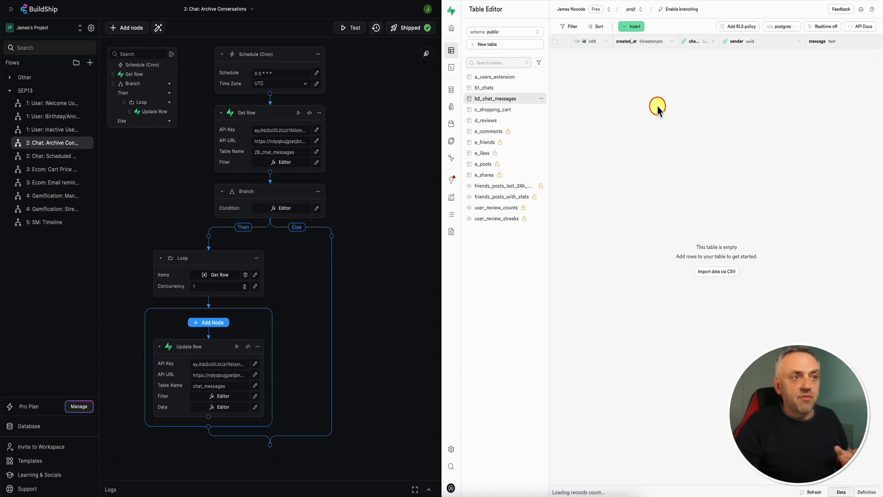
pyautogui.click(509, 88)
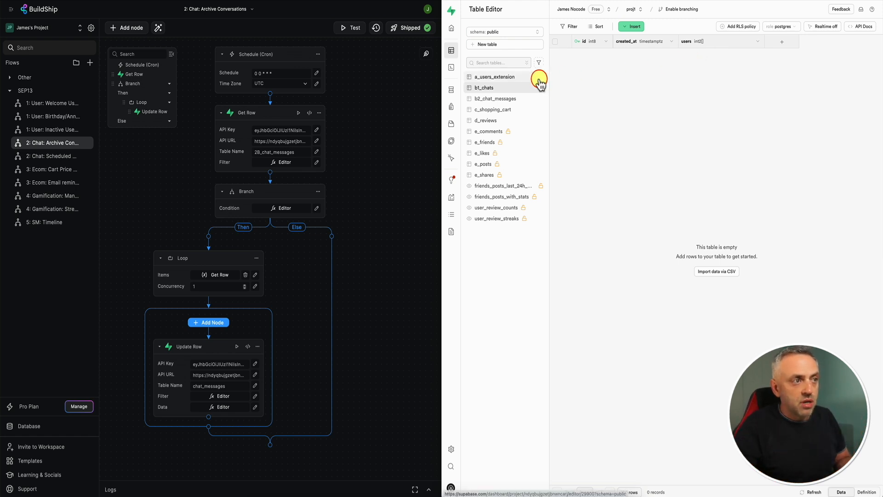
pyautogui.click(504, 98)
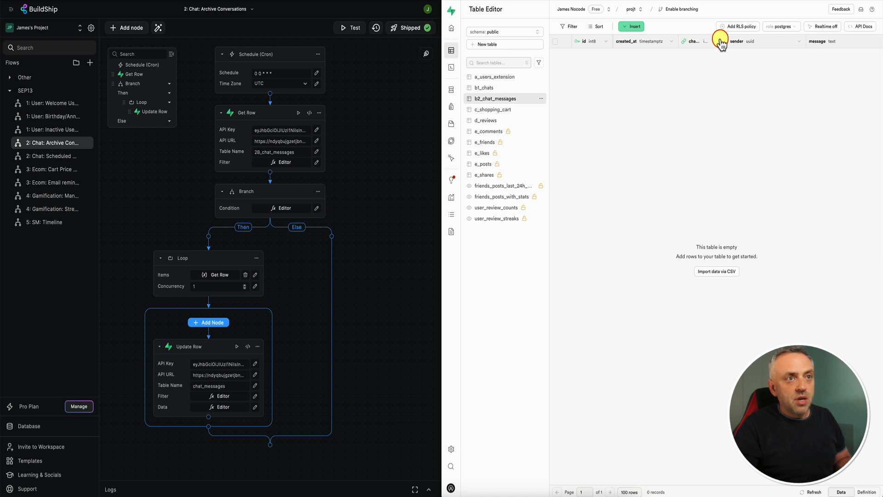
pyautogui.moveTo(719, 40); pyautogui.dragTo(774, 52)
pyautogui.hscroll(3, 786, 53)
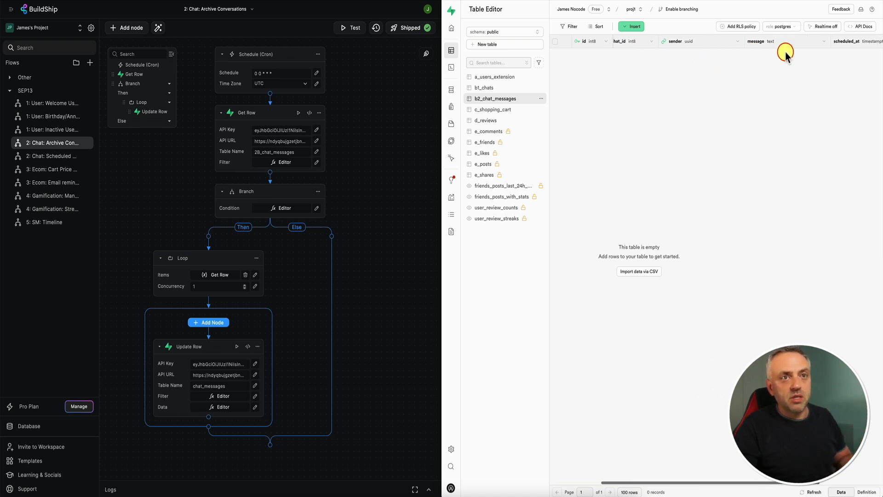
pyautogui.hscroll(-5, 854, 52)
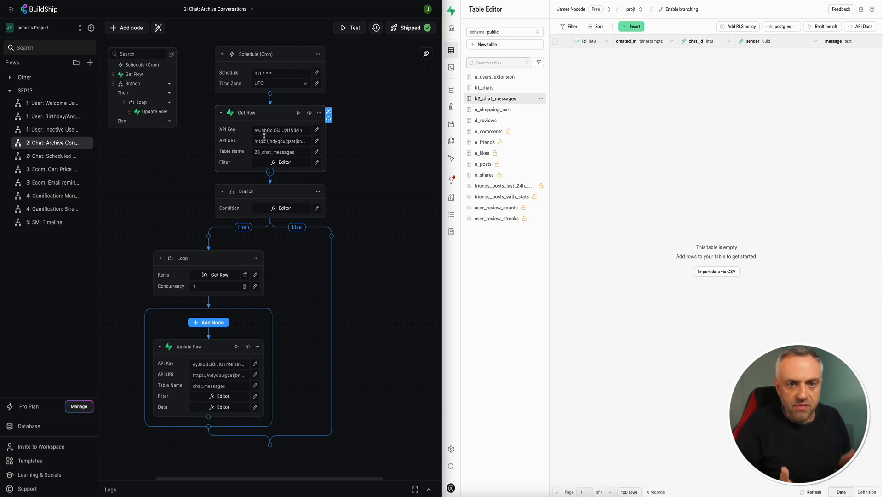
# Set the Get Row node's table name to b2_chat_messages in the Archive Conversations flow
pyautogui.click(259, 152)
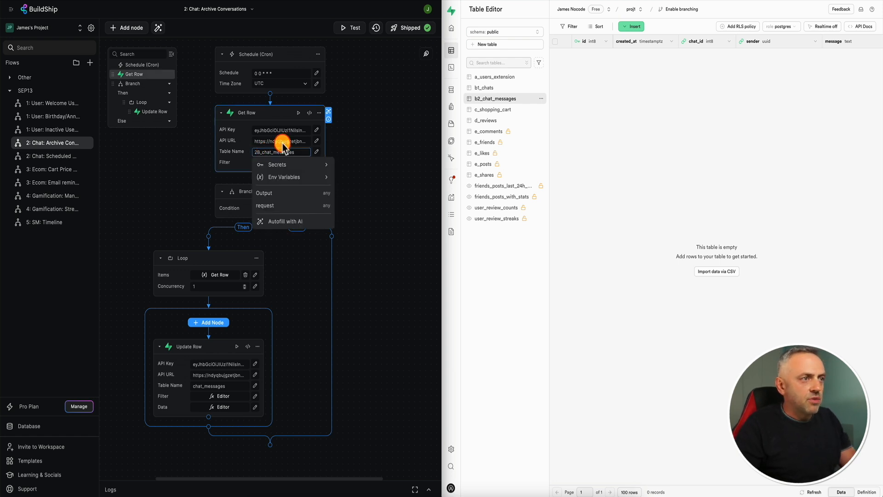
pyautogui.press('BackSpace')
pyautogui.write('b')
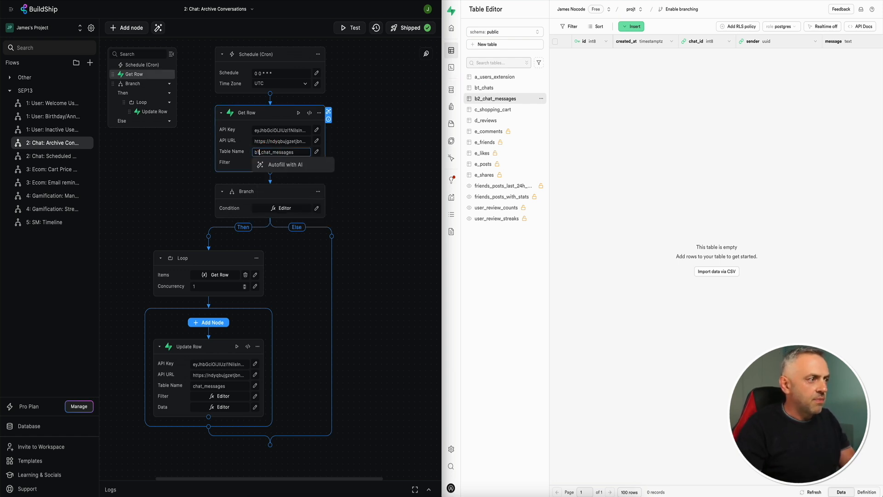
pyautogui.write('2')
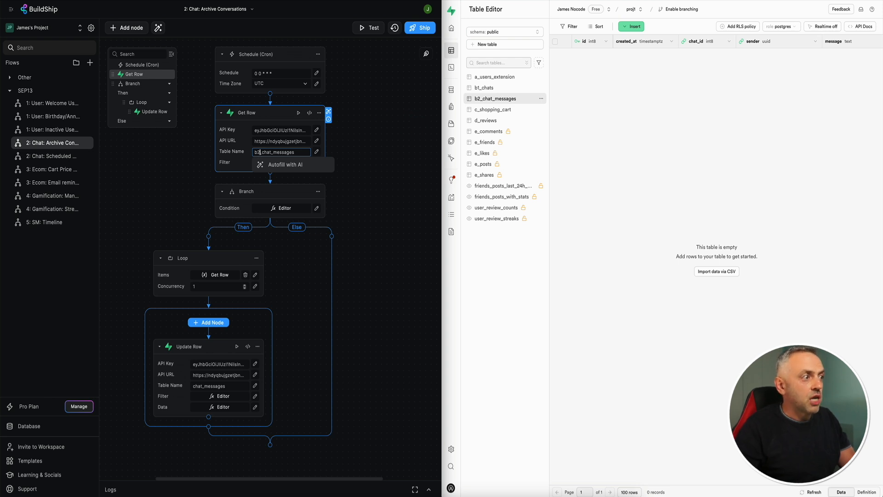
pyautogui.click(386, 143)
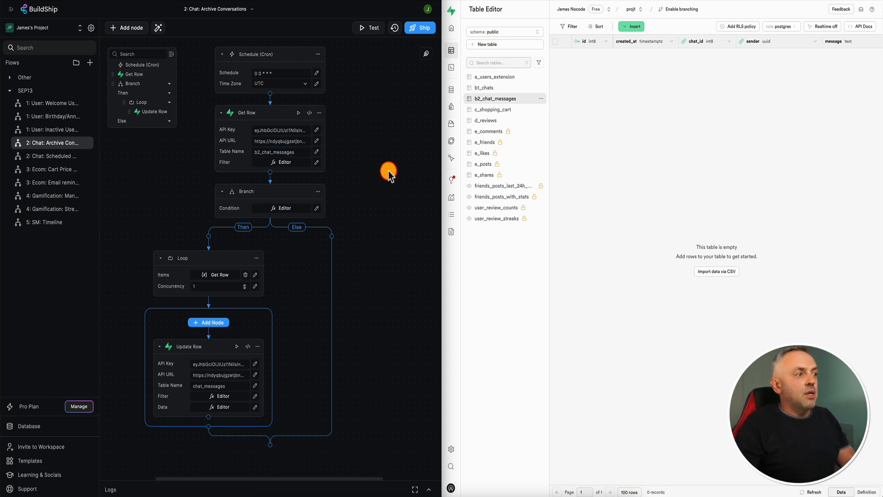
# Review the Get Row node's thirty-day created_at filter and the Branch node's condition
pyautogui.click(281, 161)
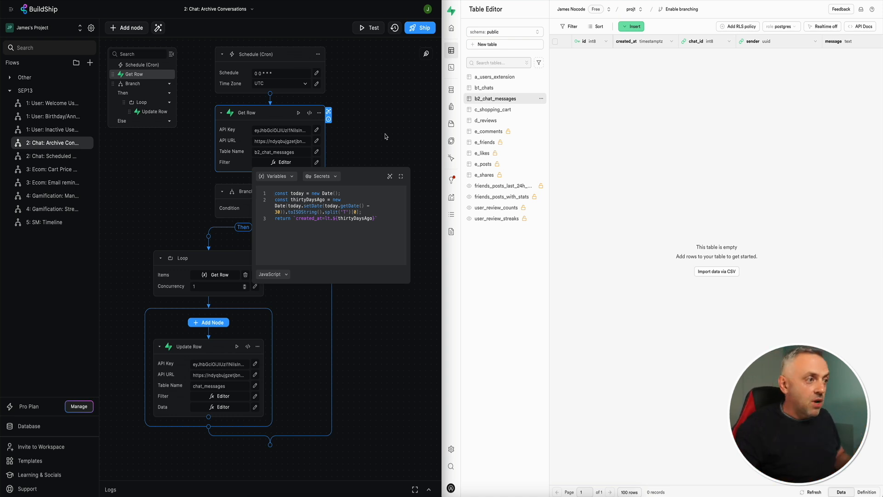
pyautogui.press('Escape')
pyautogui.click(270, 224)
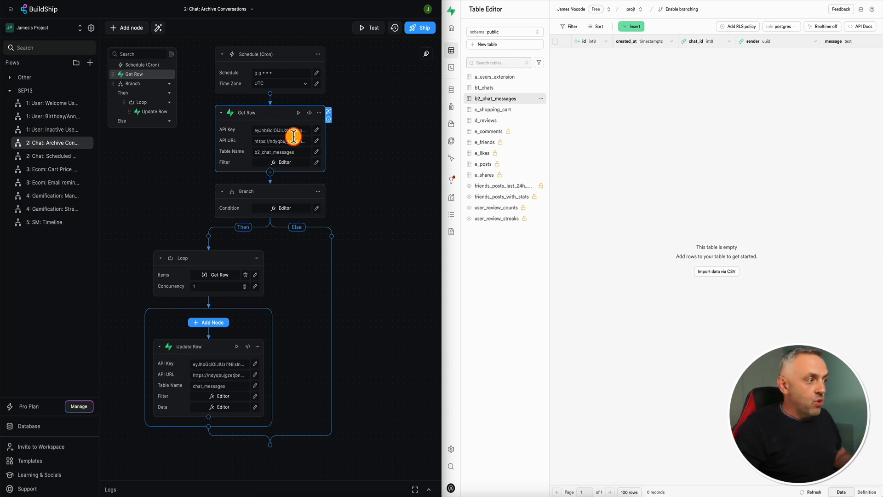
pyautogui.click(284, 210)
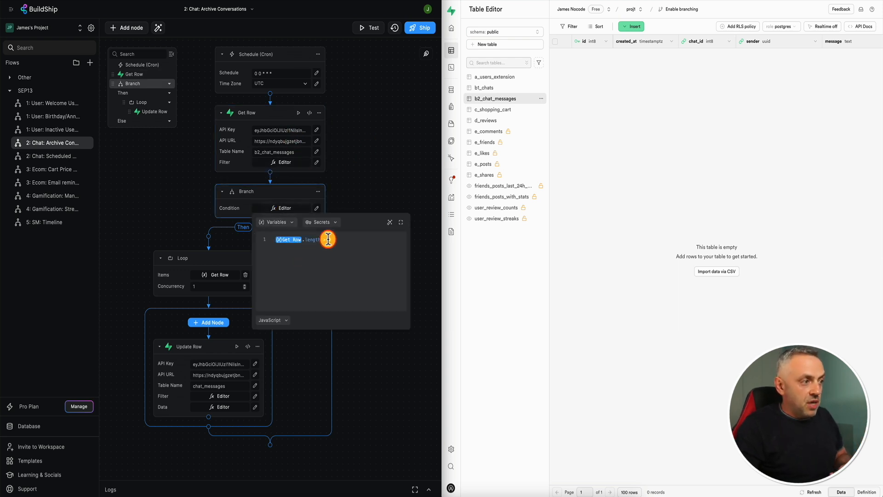
pyautogui.click(363, 178)
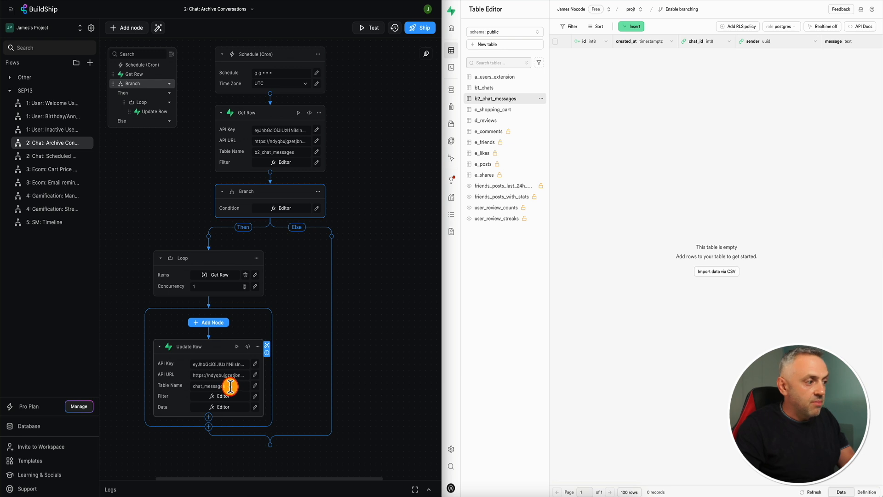
# Show the b1_chats table and replace the looped Update Row node's filter with `chat_id=${Item.id}`, using the loop's Item variable
pyautogui.click(490, 88)
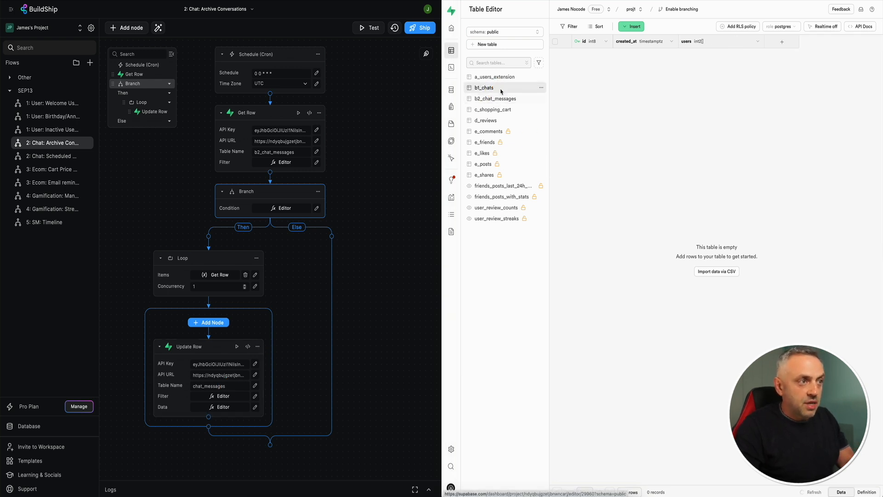
pyautogui.click(223, 397)
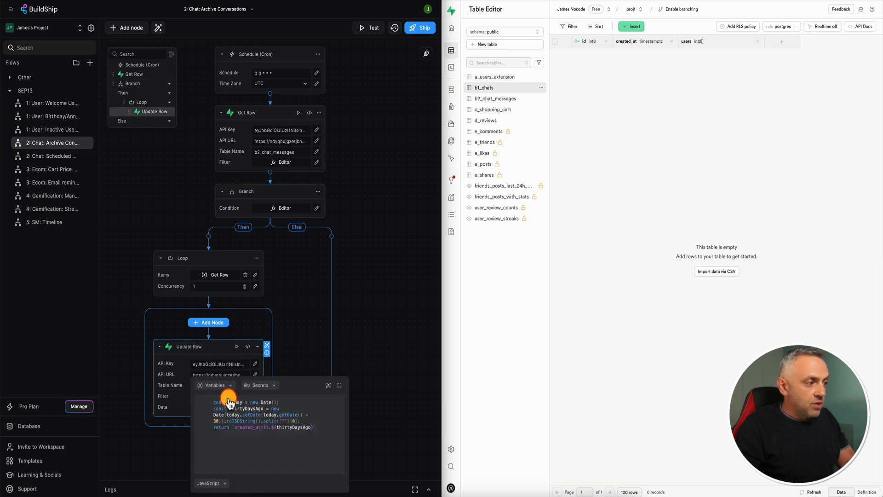
pyautogui.click(301, 349)
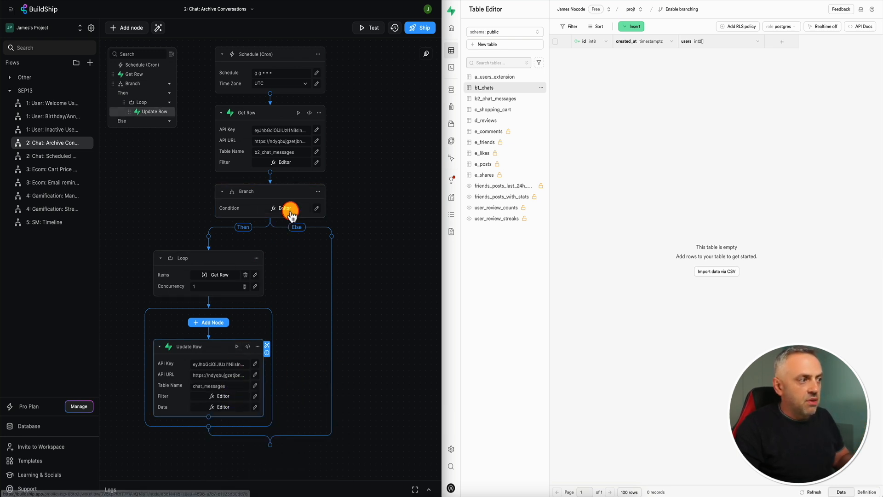
pyautogui.click(232, 397)
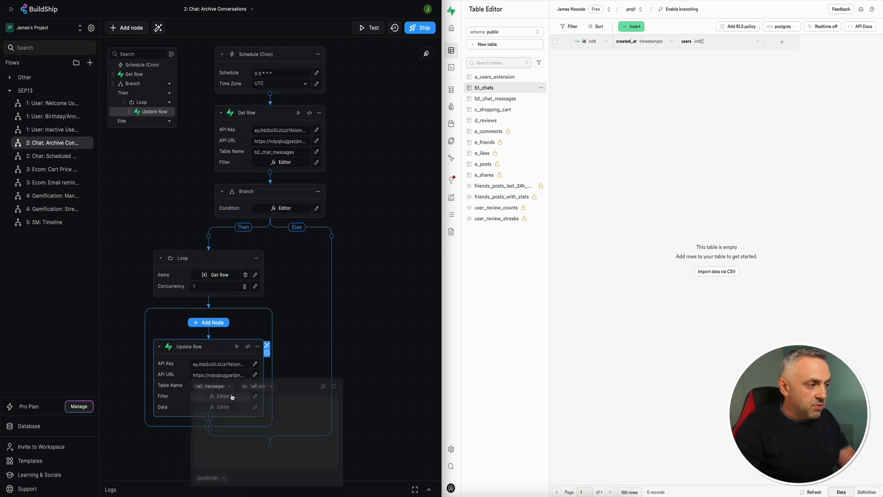
pyautogui.hotkey('ctrl', 'a')
pyautogui.press('BackSpace')
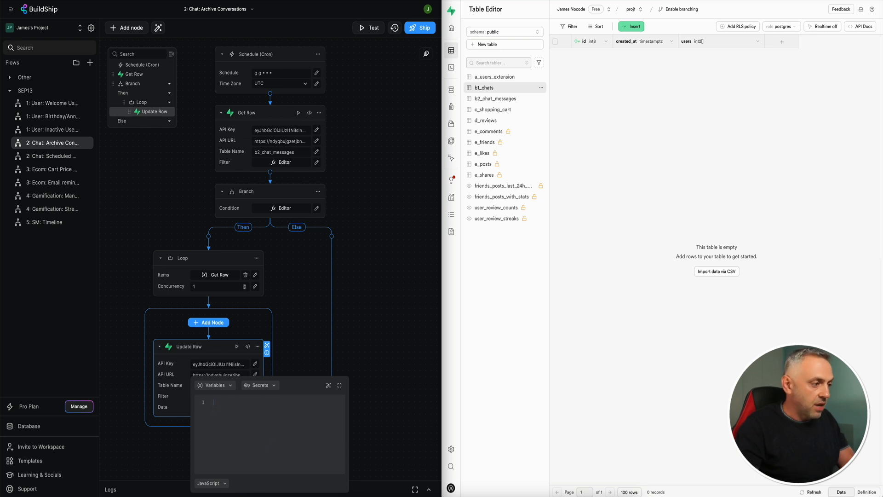
pyautogui.write('chat')
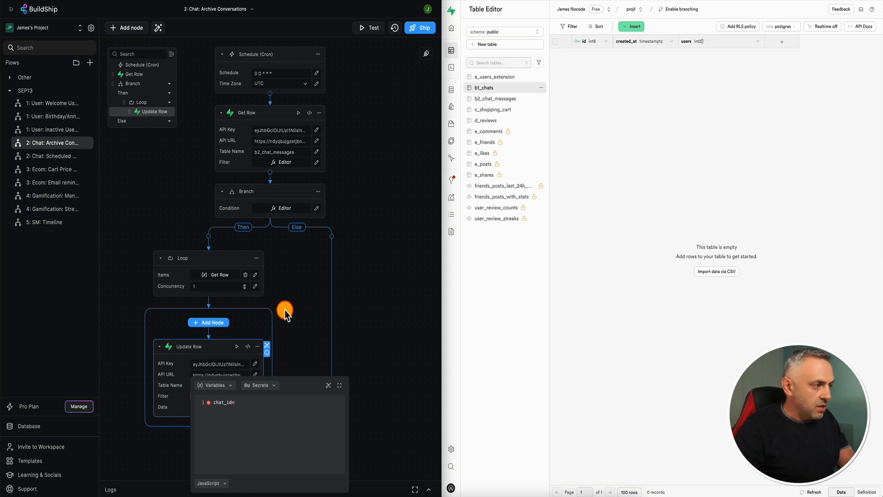
pyautogui.write('_id=item')
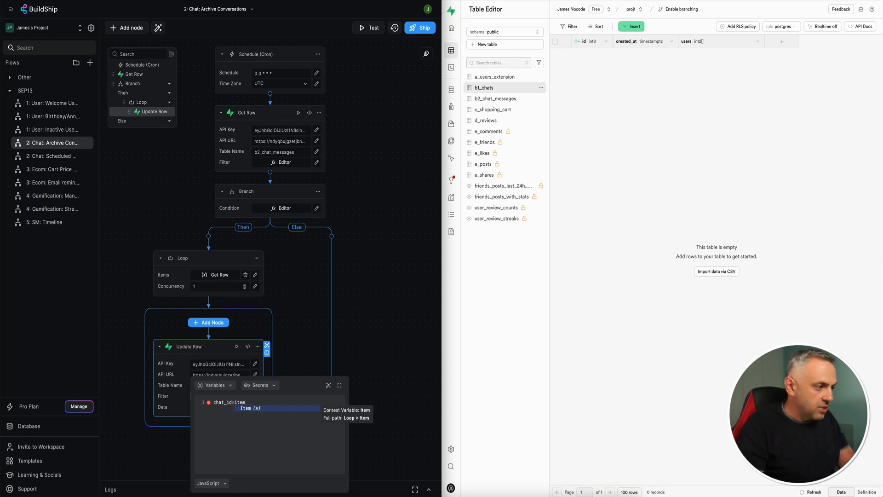
pyautogui.click(255, 408)
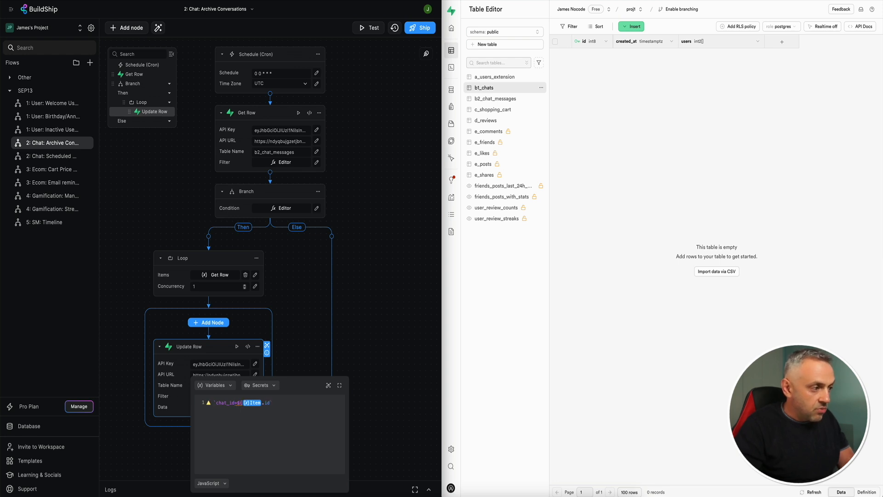
pyautogui.click(374, 324)
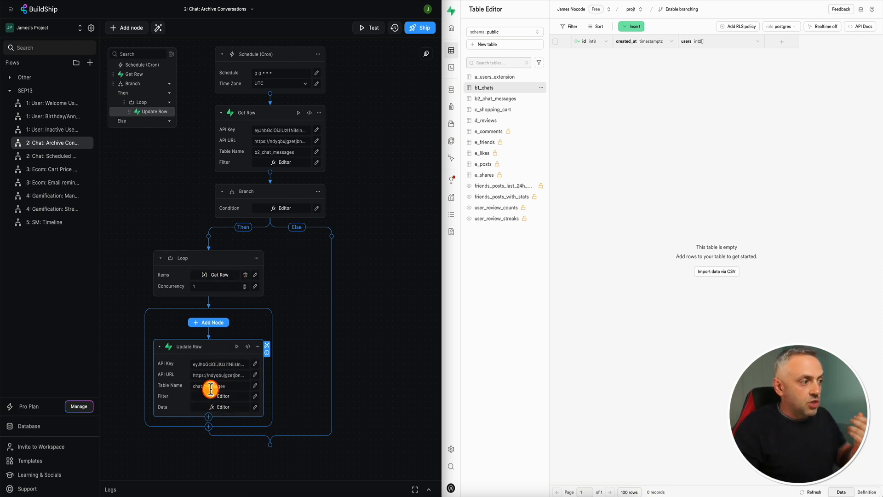
# Check the Update Row node's data and add a bool column named archive to the b1_chats table in Supabase
pyautogui.click(229, 409)
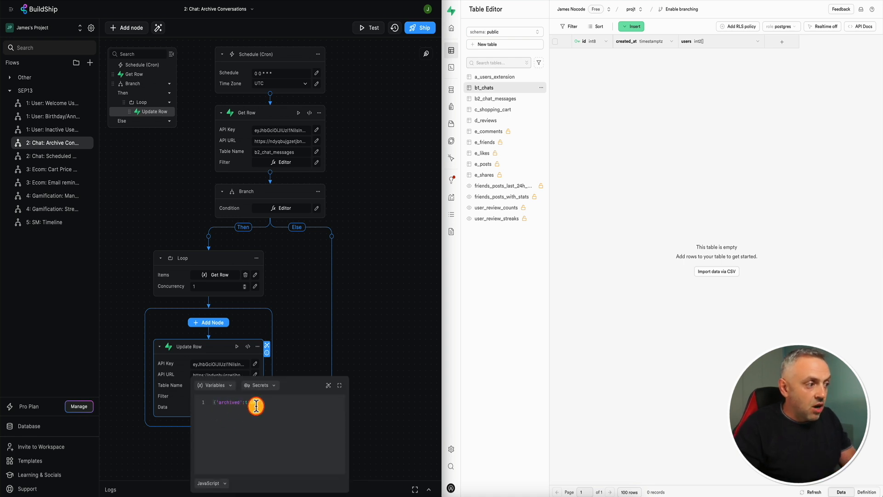
pyautogui.click(297, 329)
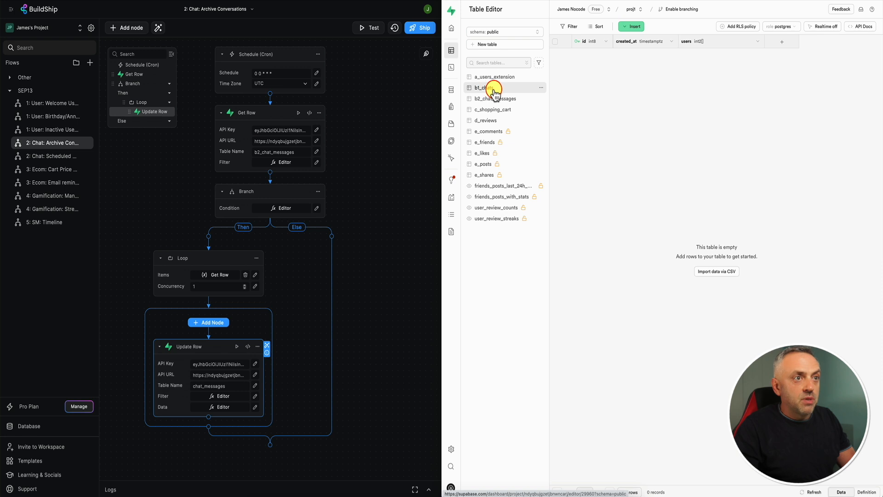
pyautogui.click(781, 41)
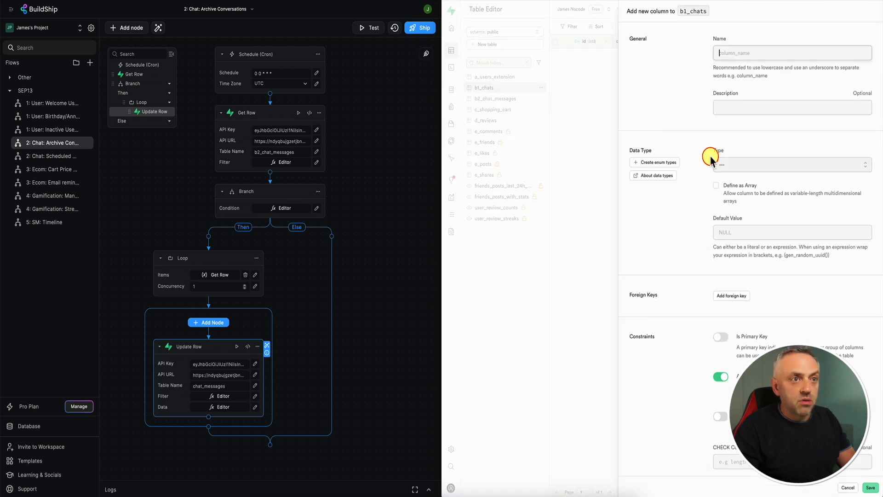
pyautogui.write('archive')
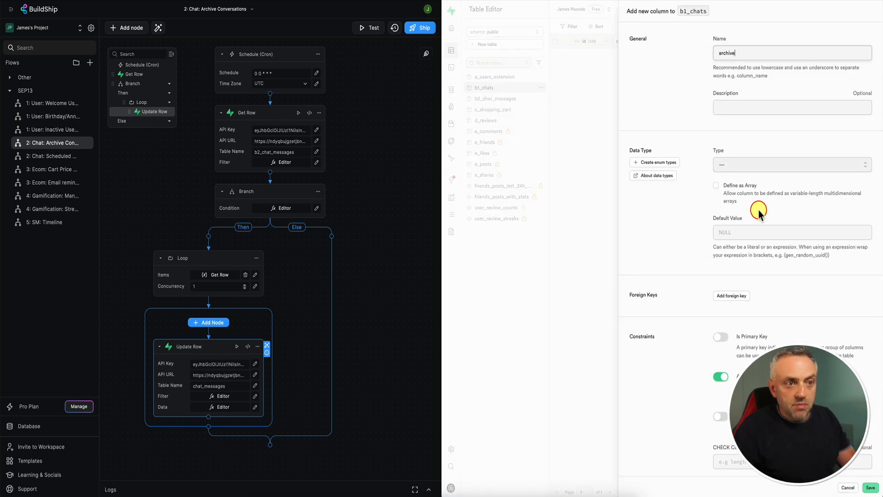
pyautogui.click(767, 165)
pyautogui.scroll(-5, 754, 237)
pyautogui.click(753, 244)
pyautogui.click(752, 235)
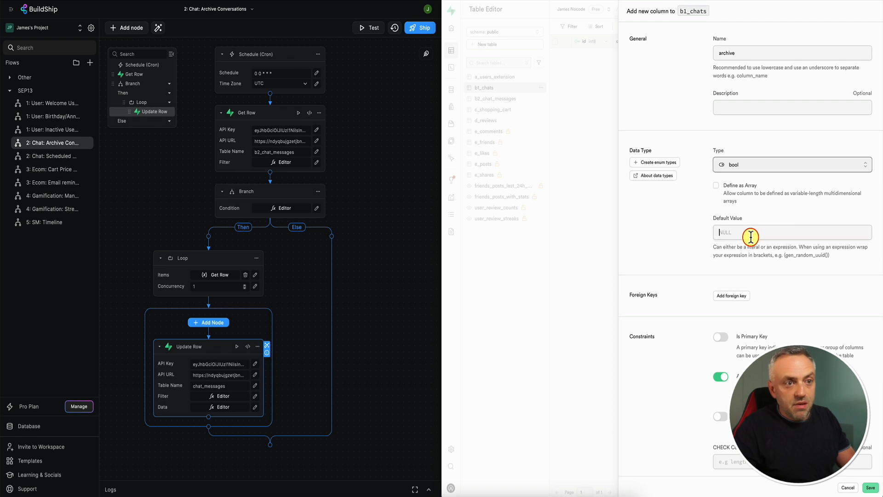
pyautogui.click(858, 483)
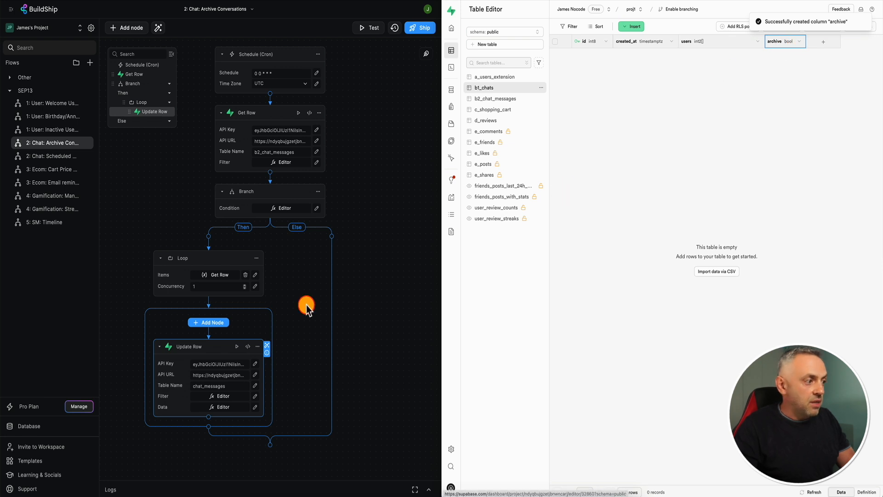
# Set the looped Update Row node's table name to b1_chats
pyautogui.click(206, 389)
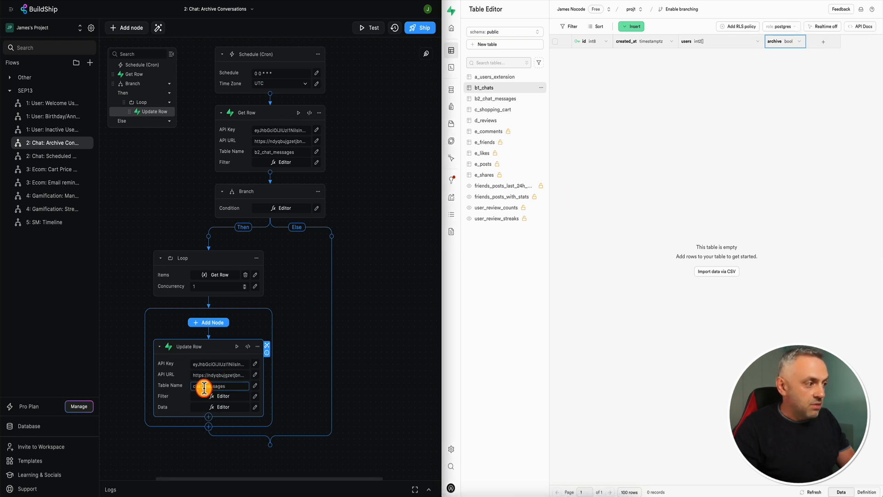
pyautogui.moveTo(204, 388); pyautogui.dragTo(242, 385)
pyautogui.press('BackSpace')
pyautogui.press('BackSpace')
pyautogui.press('BackSpace')
pyautogui.press('BackSpace')
pyautogui.press('BackSpace')
pyautogui.press('BackSpace')
pyautogui.write('b1')
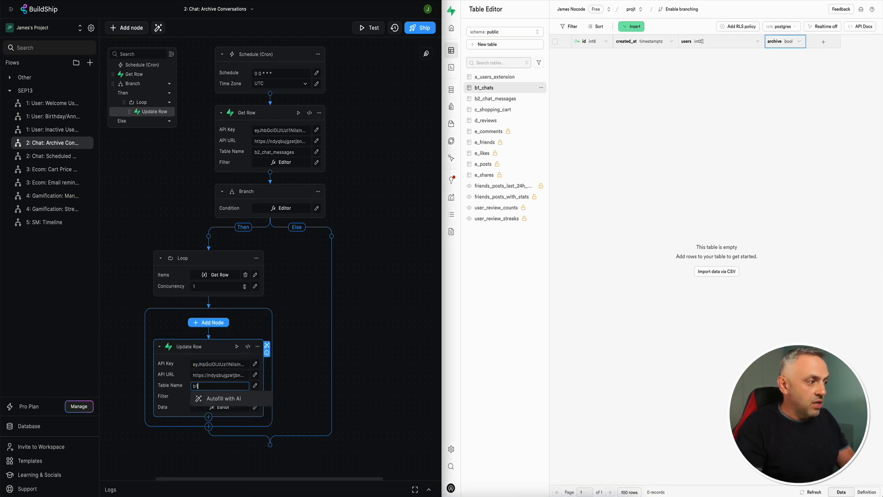
pyautogui.write('_chats')
pyautogui.click(365, 361)
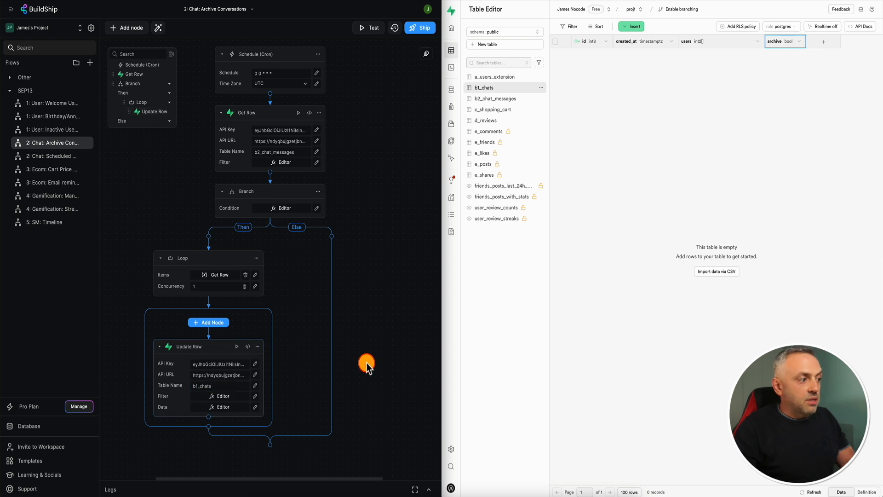
# Open the Chat: Scheduled Messages flow
pyautogui.click(772, 58)
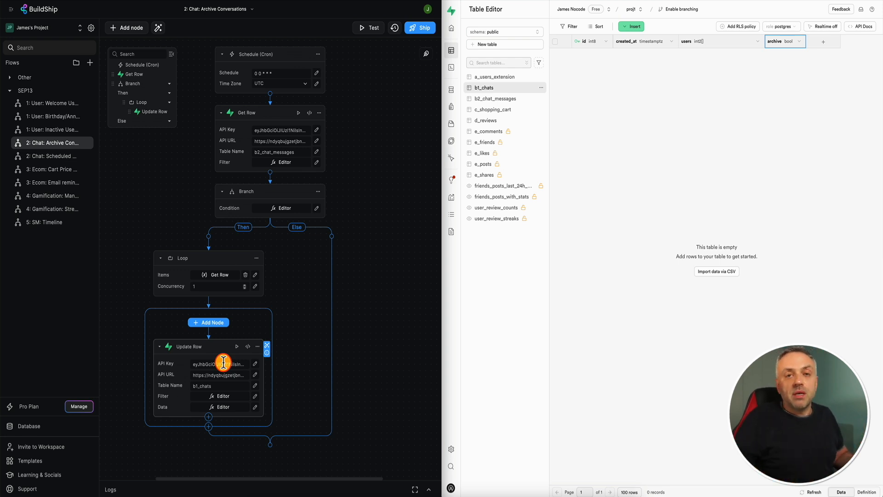
pyautogui.click(50, 156)
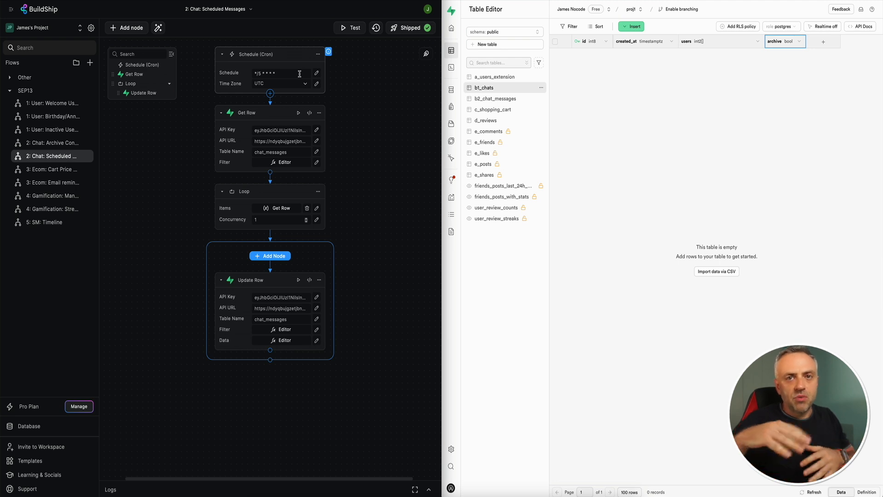
# Set the cron expression of the Schedule trigger to `*/5 * * * *`
pyautogui.click(258, 73)
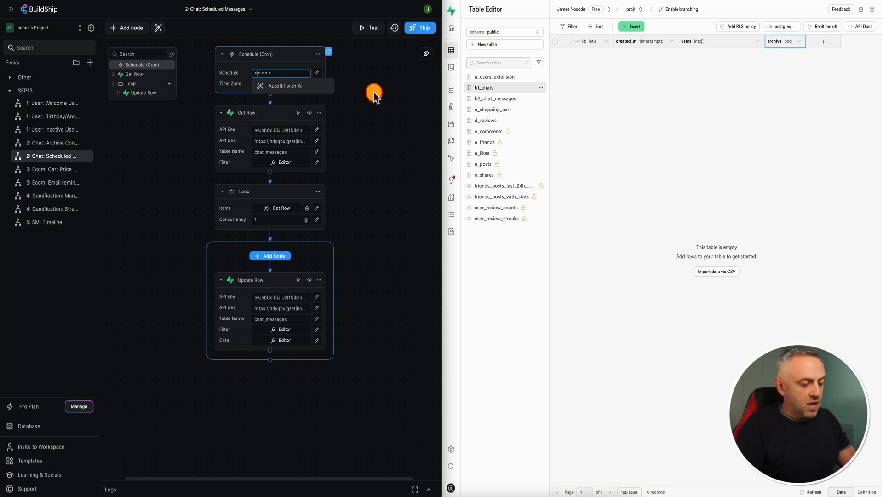
pyautogui.write('/5')
pyautogui.click(356, 105)
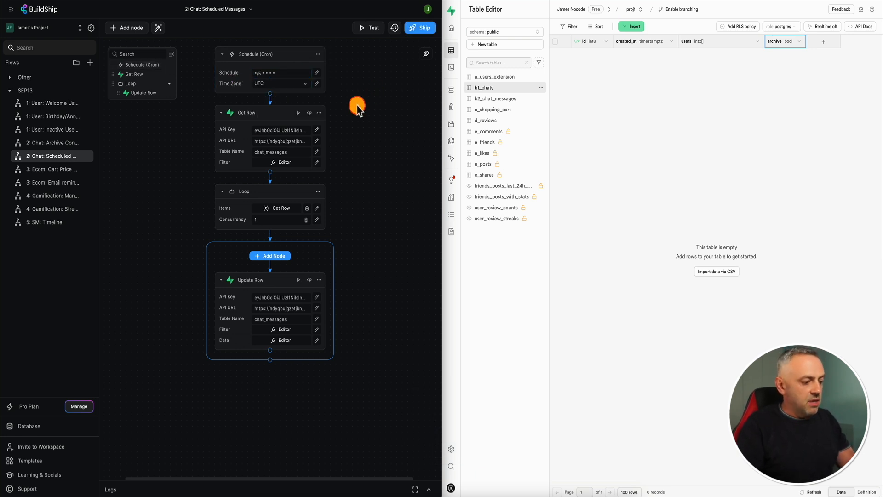
pyautogui.press('XF86MonBrightnessDown')
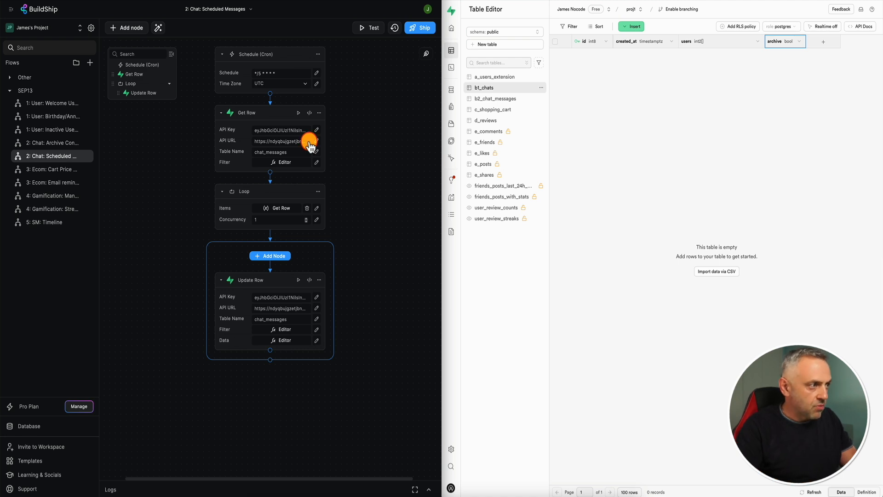
# Show the b2_chat_messages table in Supabase and set the Get Row node's table name to b2_chat_messages
pyautogui.moveTo(310, 140); pyautogui.dragTo(279, 138)
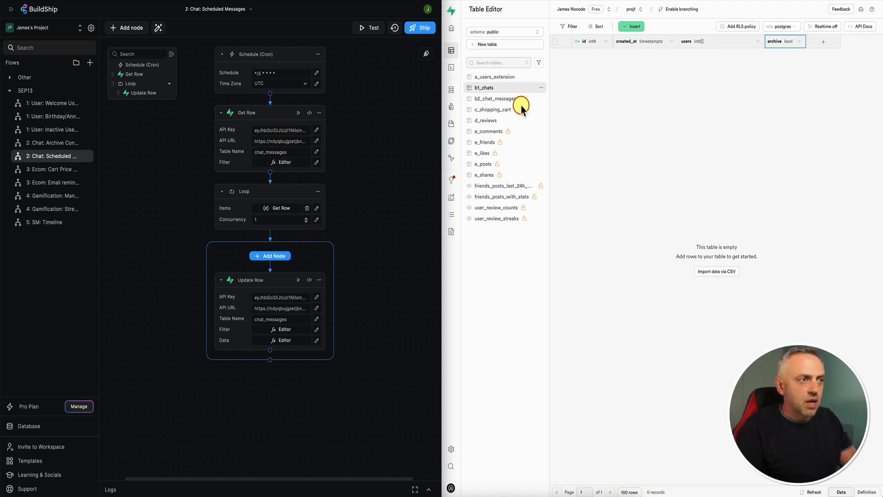
pyautogui.click(516, 100)
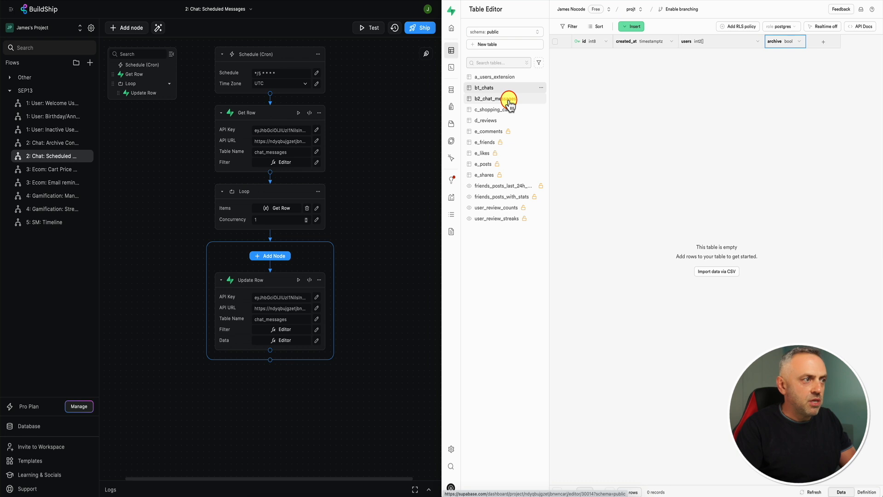
pyautogui.click(275, 151)
pyautogui.write('b2')
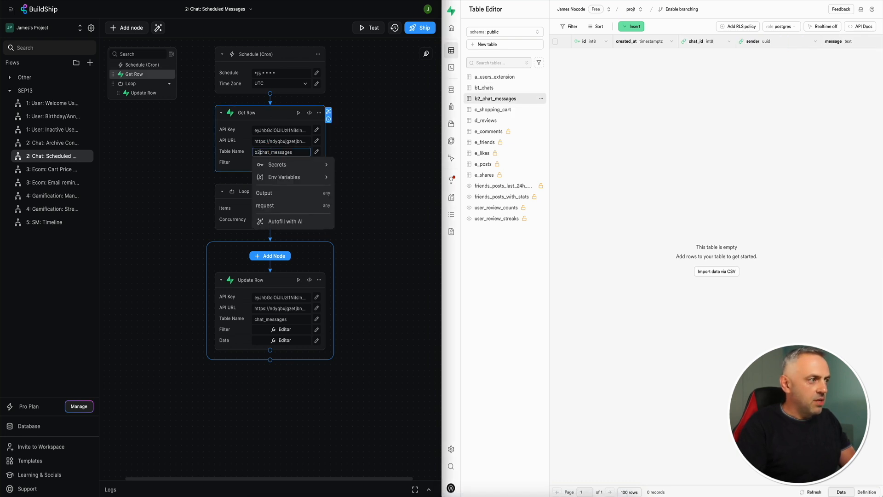
pyautogui.write('_')
pyautogui.click(365, 155)
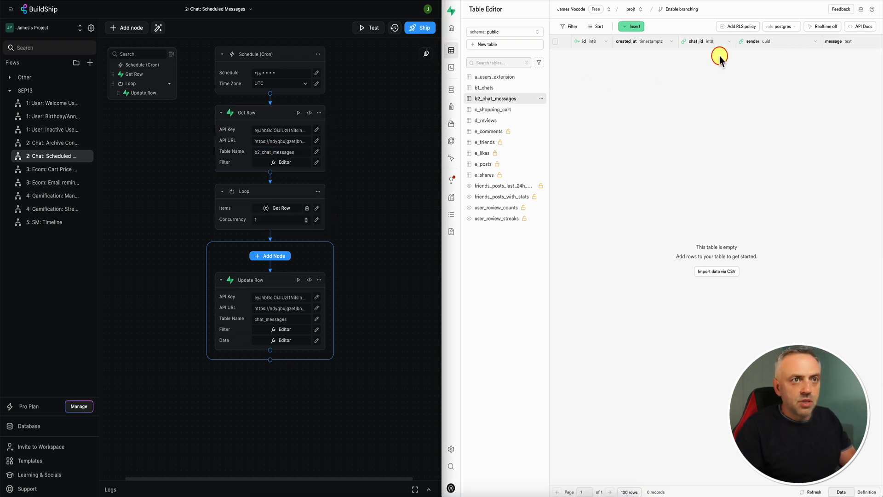
# Check the b2_chat_messages columns and replace both last_login references in the Get Row node's filter with scheduled_at
pyautogui.hscroll(5, 746, 51)
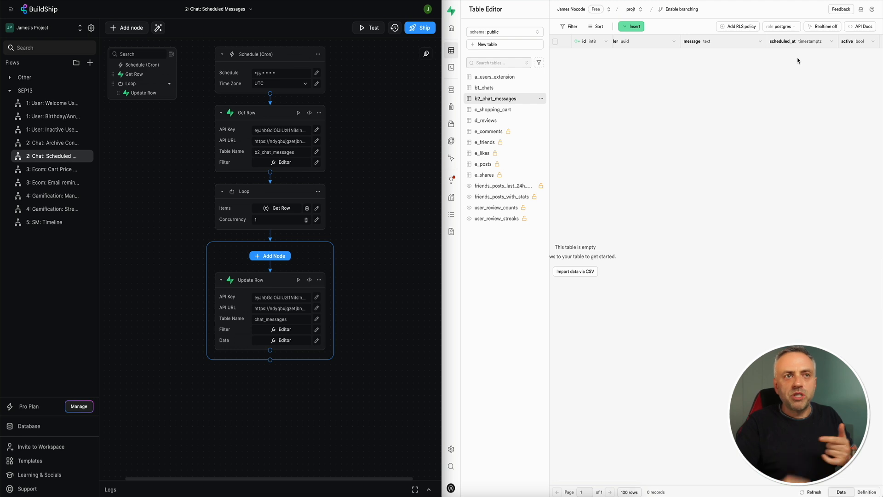
pyautogui.click(285, 162)
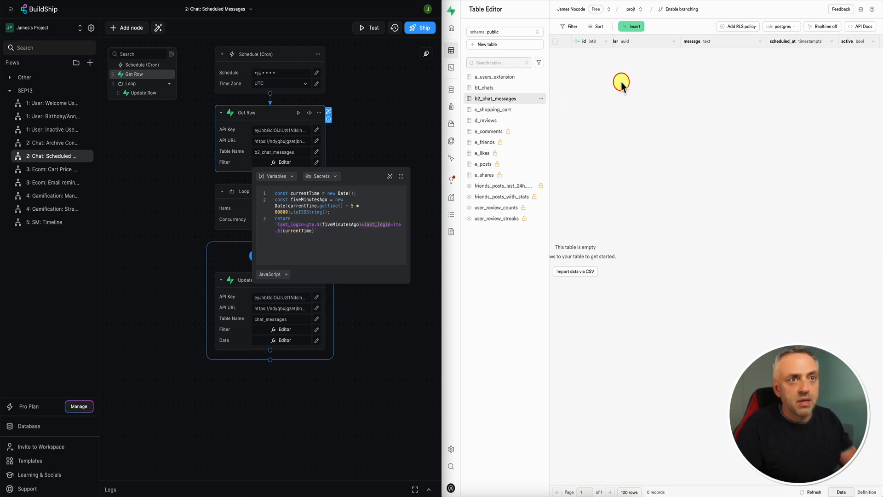
pyautogui.write('scheduled_at')
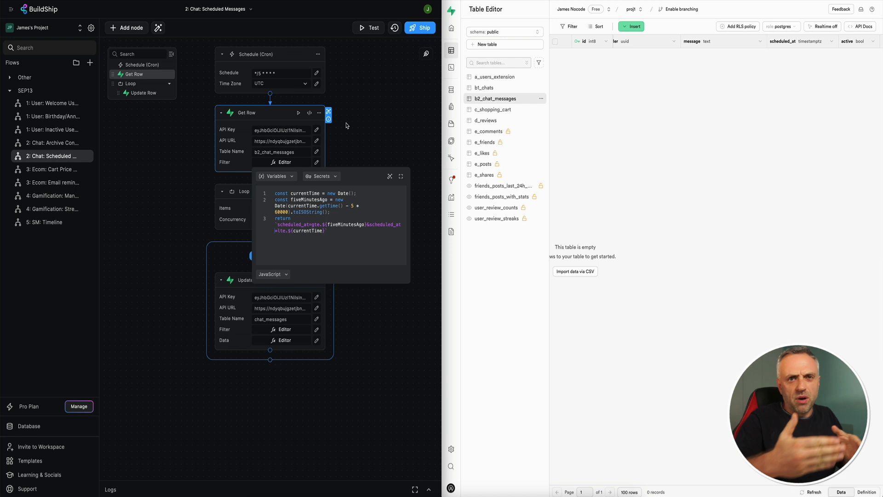
pyautogui.click(331, 132)
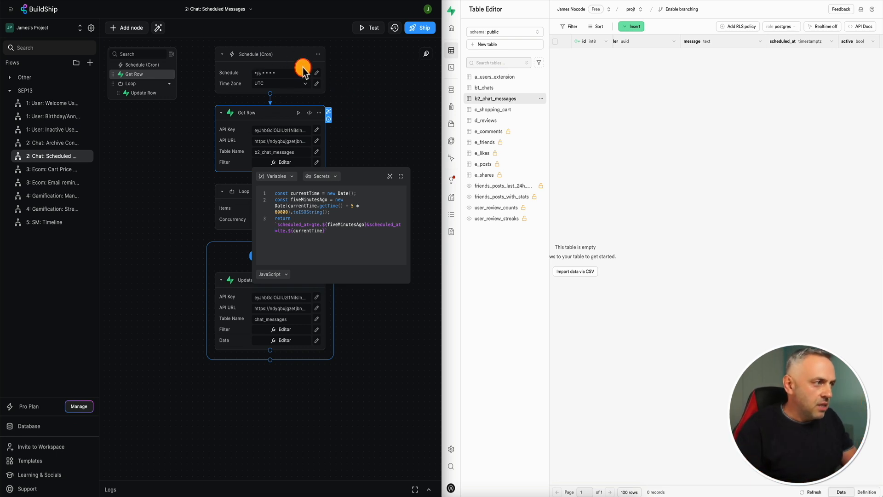
pyautogui.click(368, 129)
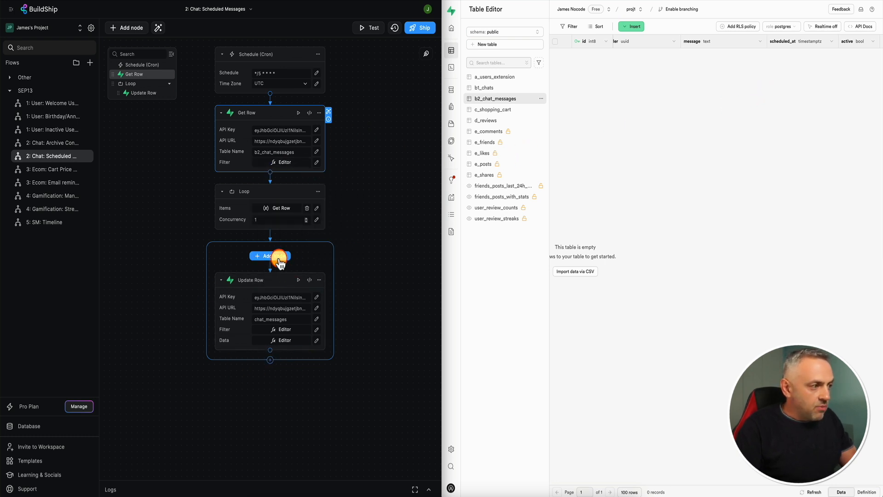
# Check the filter and data expressions of the looped Update Row node
pyautogui.click(283, 340)
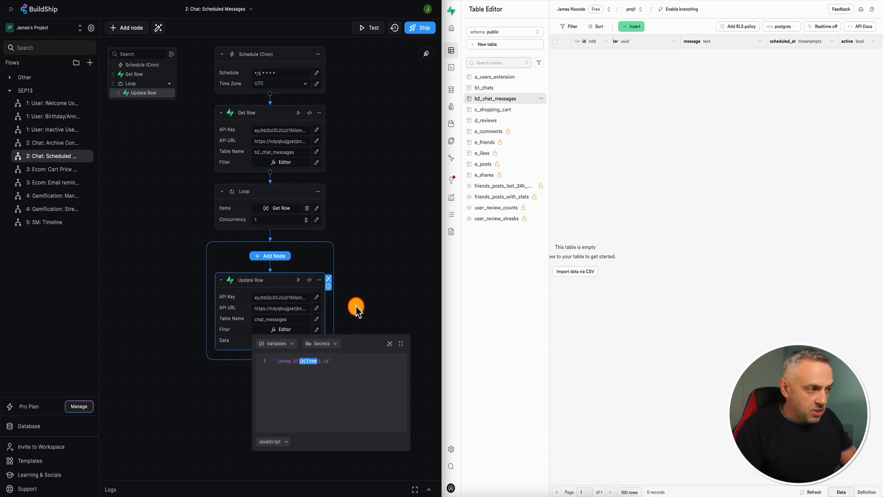
pyautogui.click(316, 340)
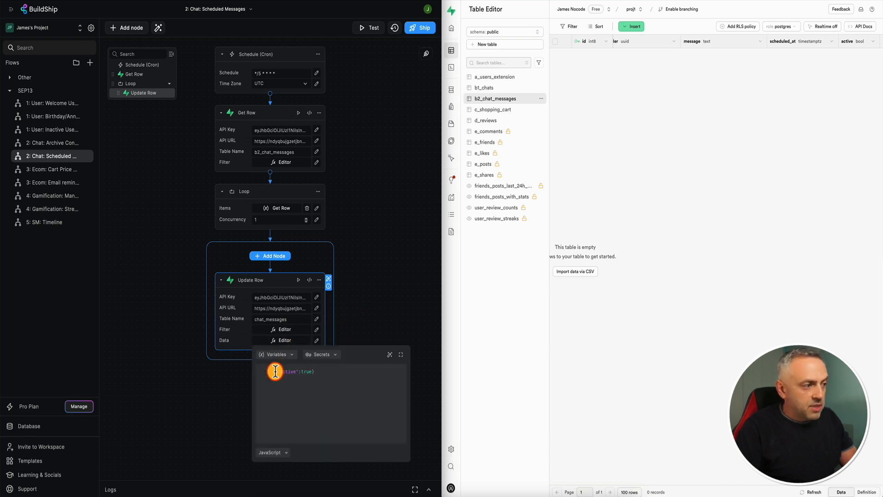
pyautogui.click(372, 302)
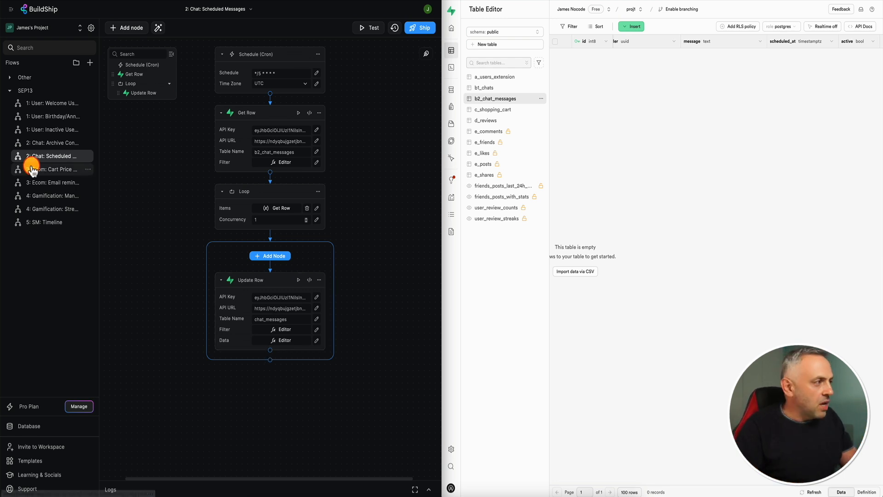
# Open the Ecom: Cart Price Drop Alert flow
pyautogui.click(48, 169)
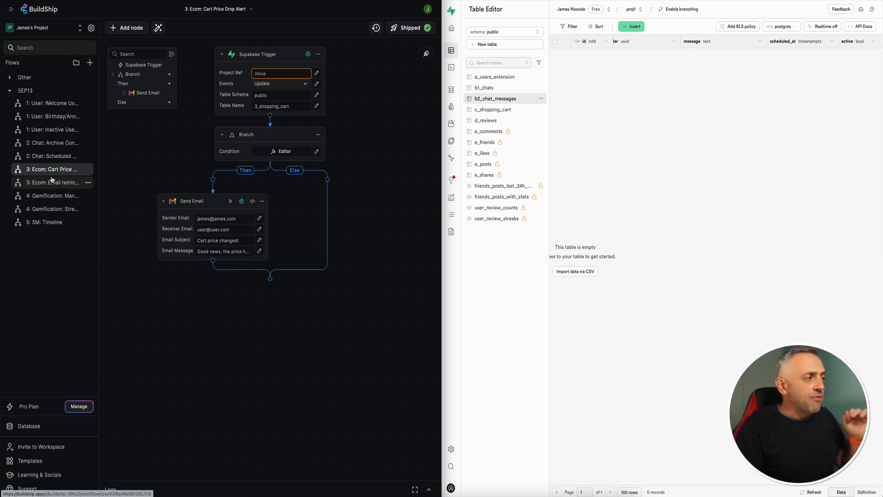
pyautogui.click(55, 170)
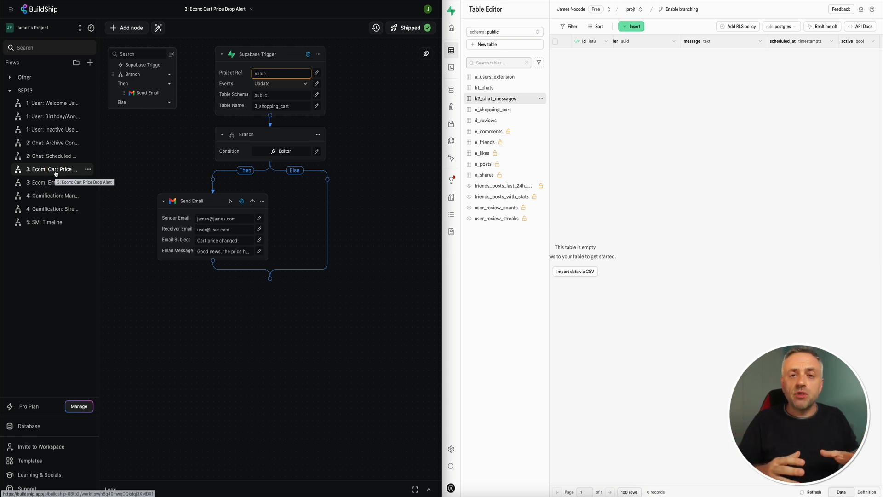
pyautogui.click(55, 171)
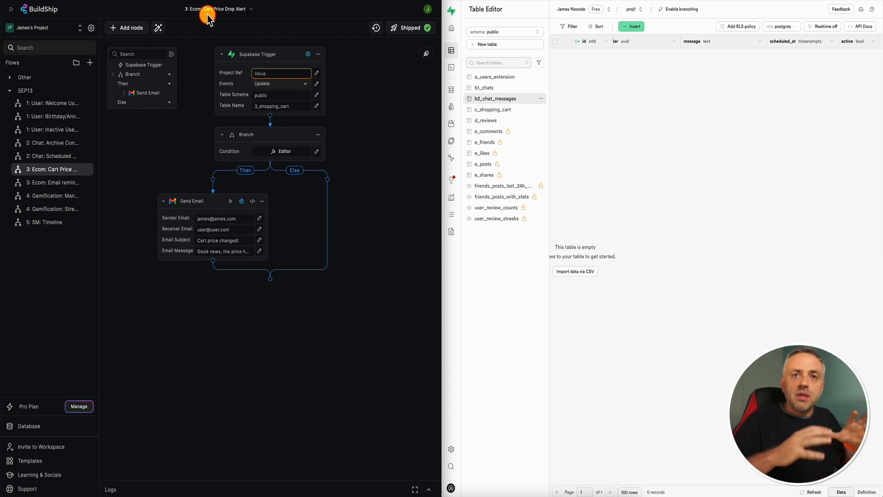
# Show the c_shopping_cart table in Supabase, widen its product_id column and examine the columns through cart_quantity
pyautogui.click(509, 109)
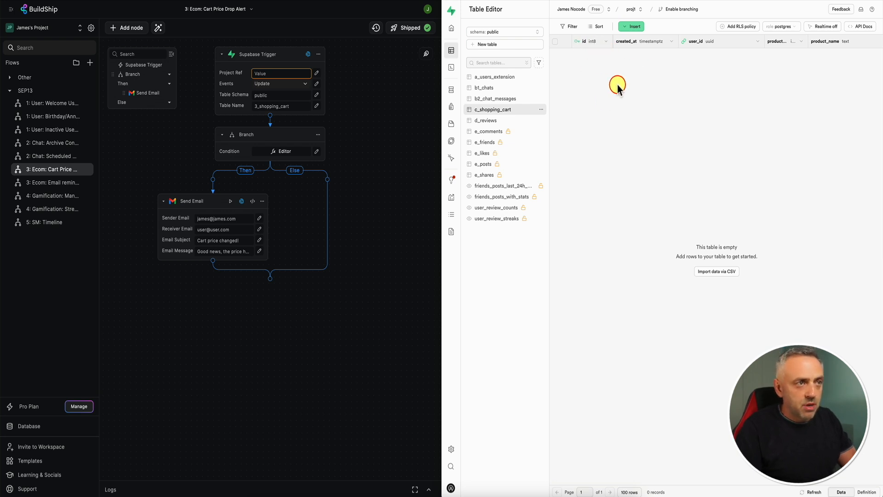
pyautogui.moveTo(709, 54)
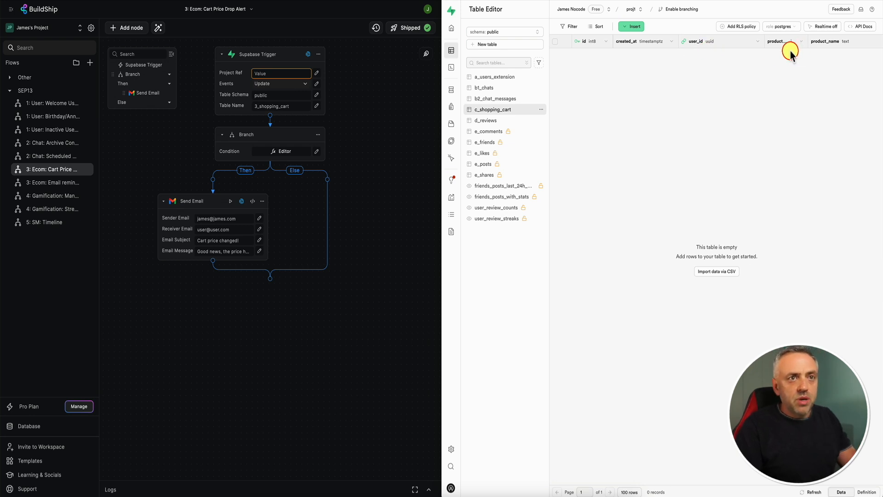
pyautogui.hscroll(3, 793, 50)
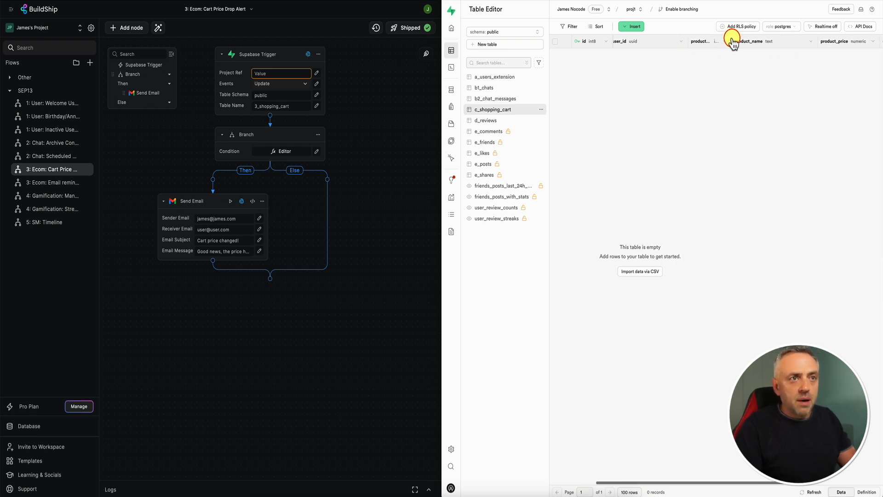
pyautogui.moveTo(730, 39); pyautogui.dragTo(753, 39)
pyautogui.hscroll(1, 725, 55)
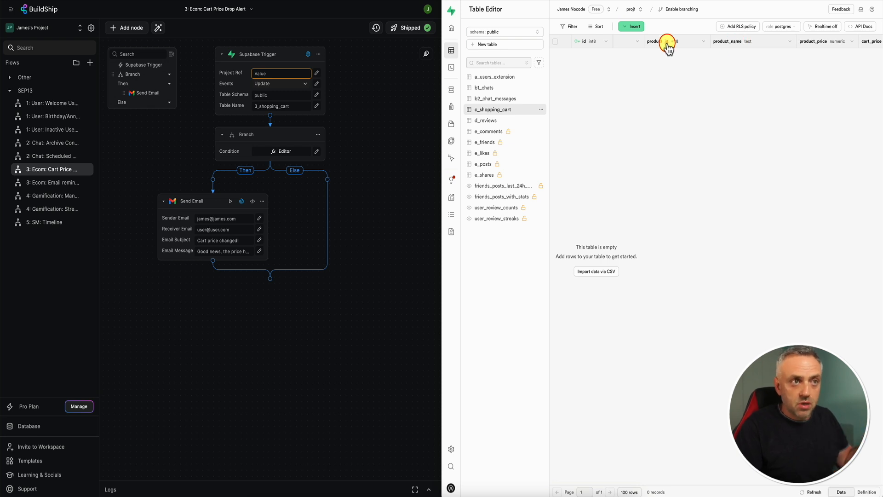
pyautogui.hscroll(3, 668, 46)
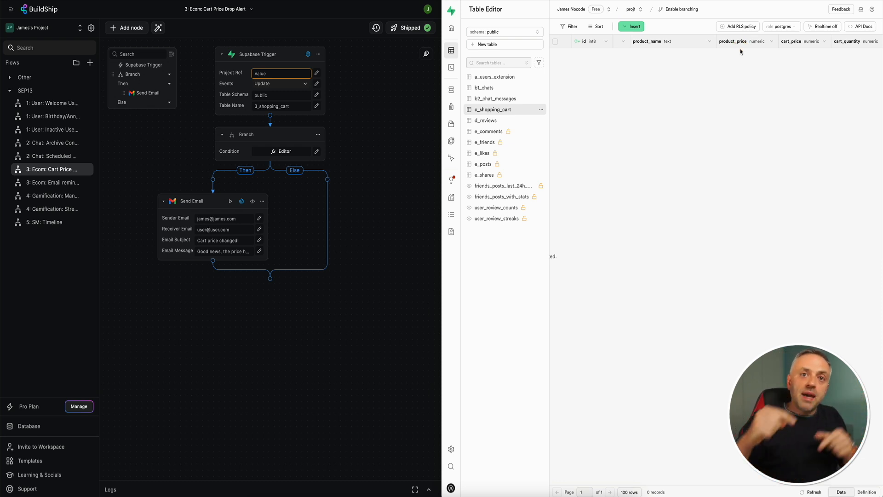
pyautogui.click(800, 54)
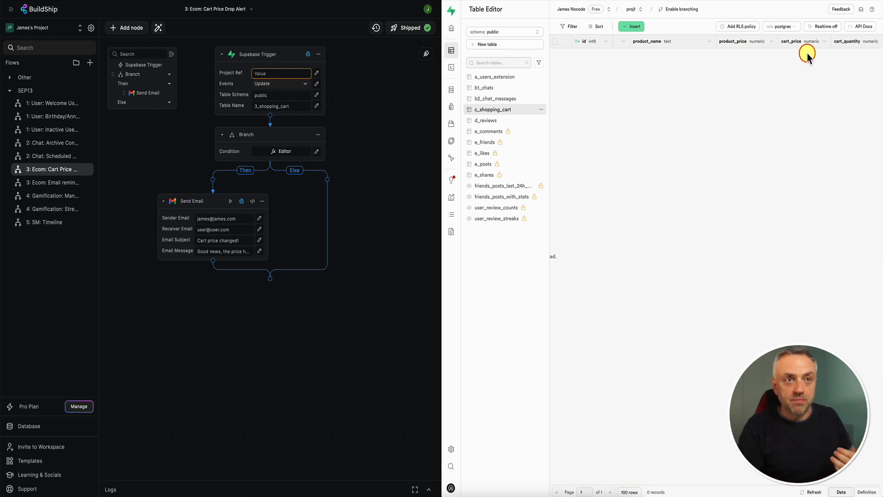
pyautogui.hscroll(2, 807, 54)
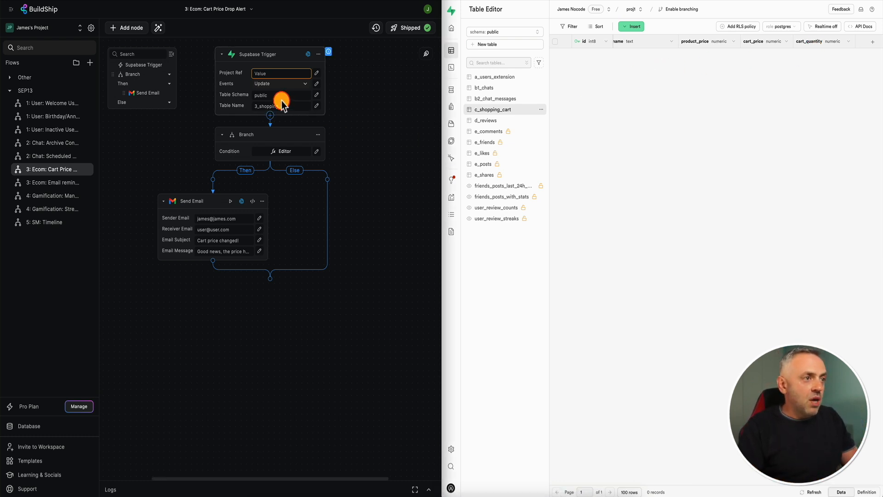
# Set the Supabase Trigger's table name to c_shopping_cart
pyautogui.click(257, 105)
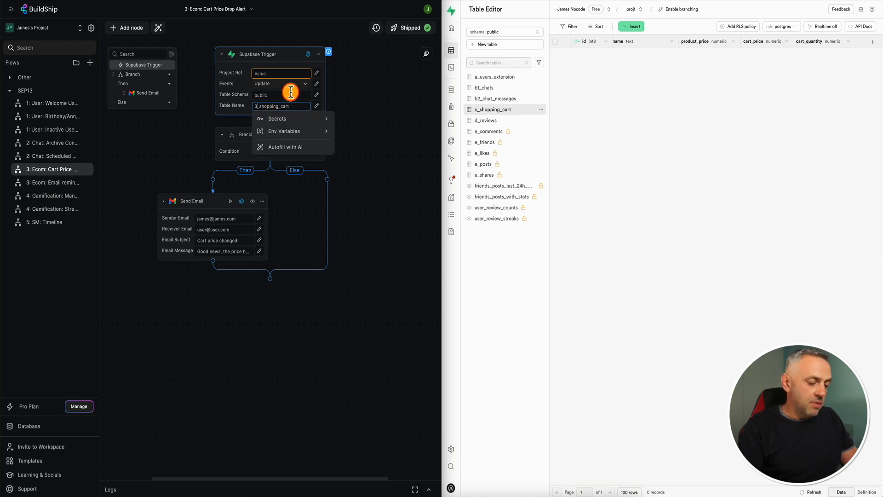
pyautogui.press('BackSpace')
pyautogui.write('c')
pyautogui.click(375, 92)
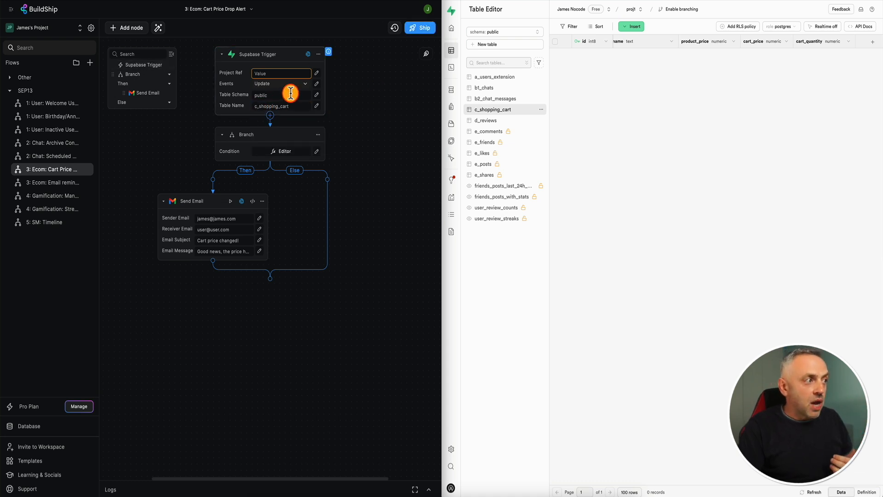
# Review the shopping cart's price columns and change both price references in the Branch condition to product_price
pyautogui.hscroll(-3, 636, 57)
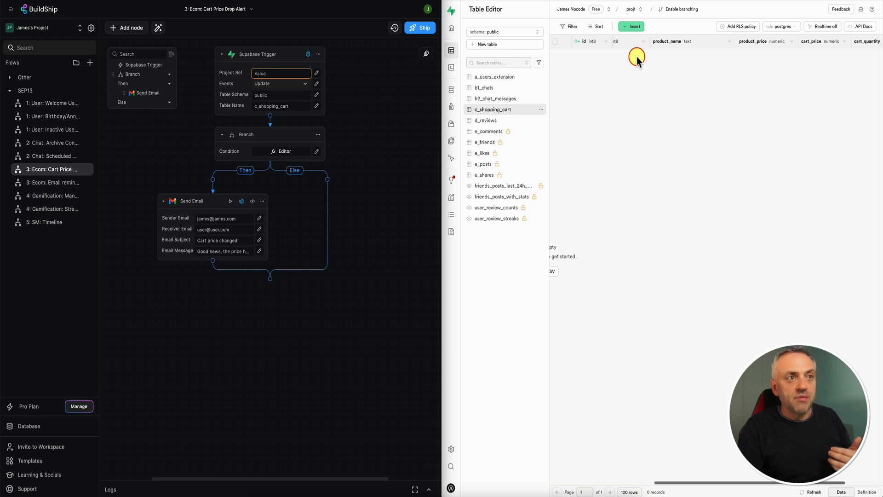
pyautogui.hscroll(3, 719, 58)
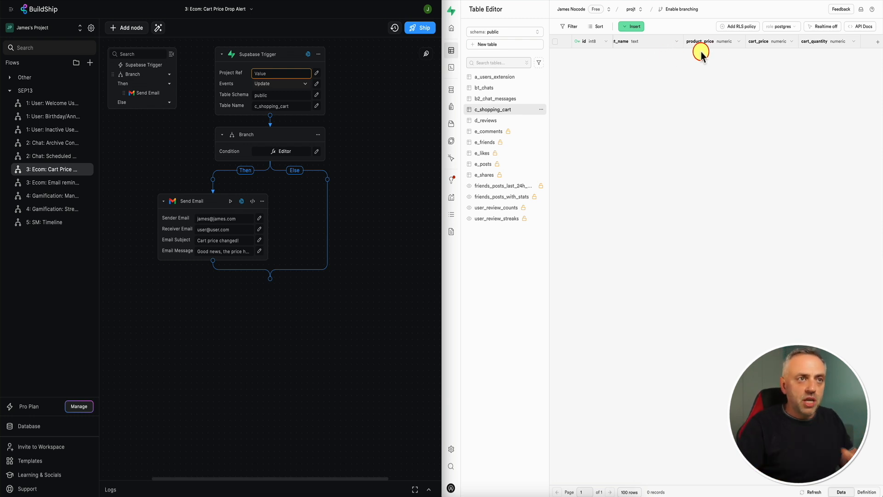
pyautogui.click(286, 150)
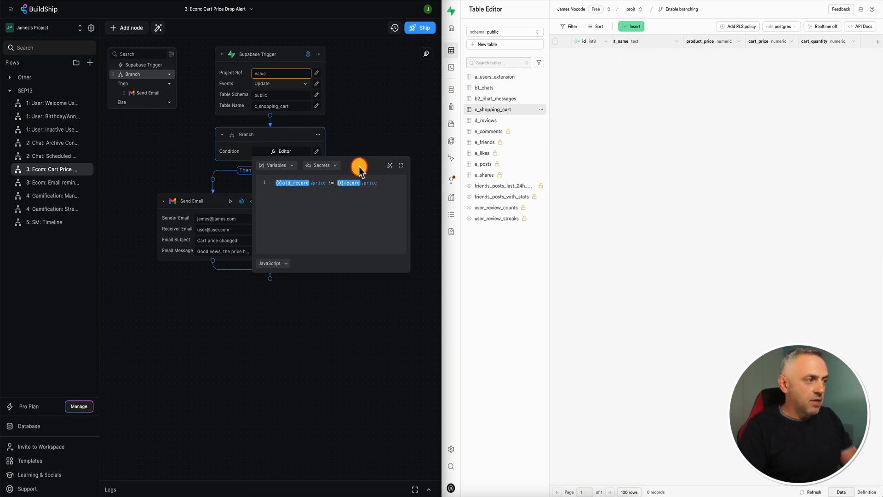
pyautogui.write('product_')
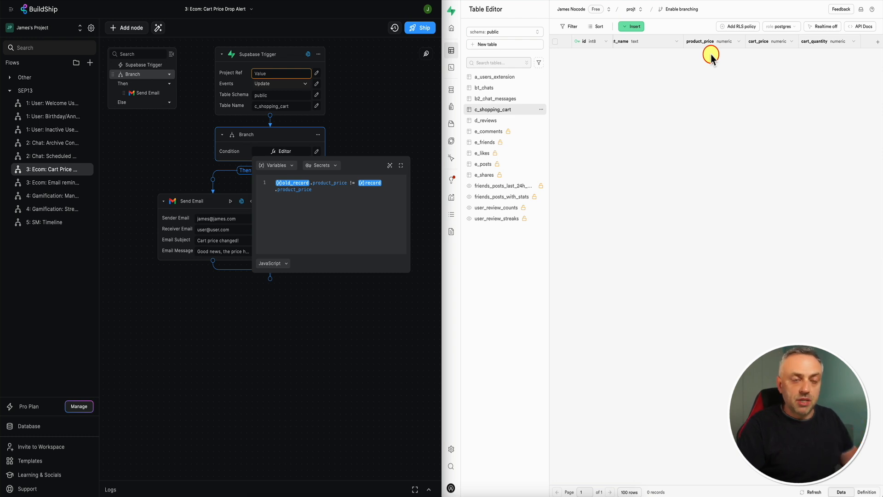
pyautogui.click(360, 125)
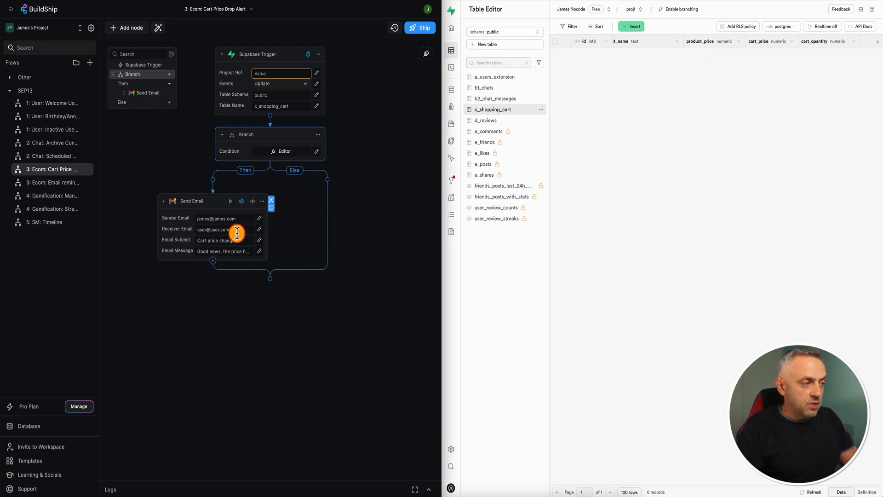
# Check the Send Email node's subject and message, and open the Ecom: Email reminders of abandoned carts flow
pyautogui.click(215, 241)
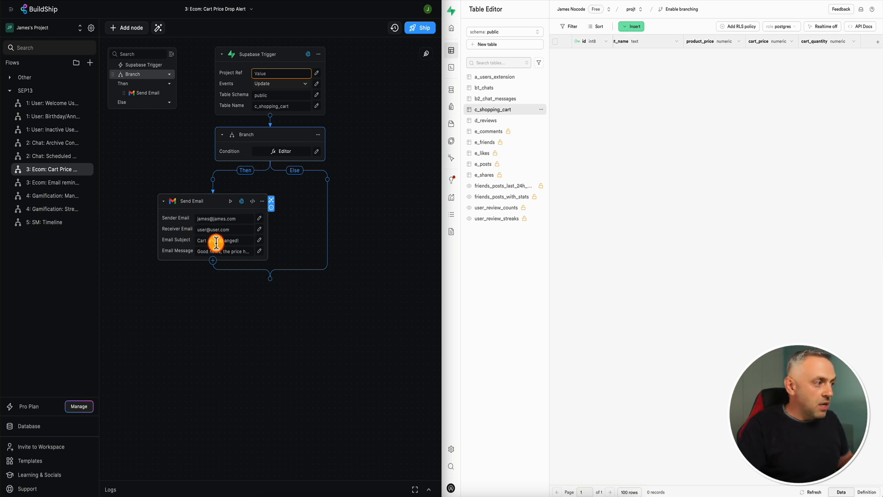
pyautogui.click(225, 253)
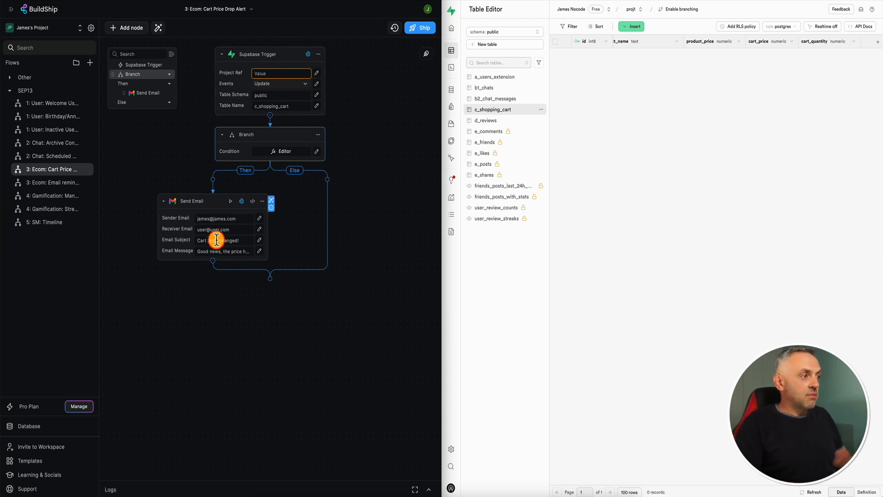
pyautogui.click(54, 185)
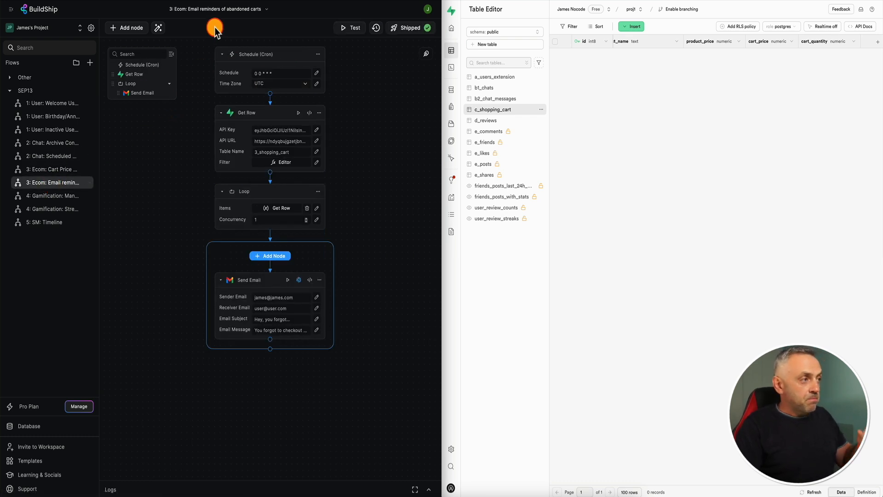
# Set the Get Row node's table name to c_shopping_cart in the abandoned-cart reminders flow
pyautogui.click(190, 13)
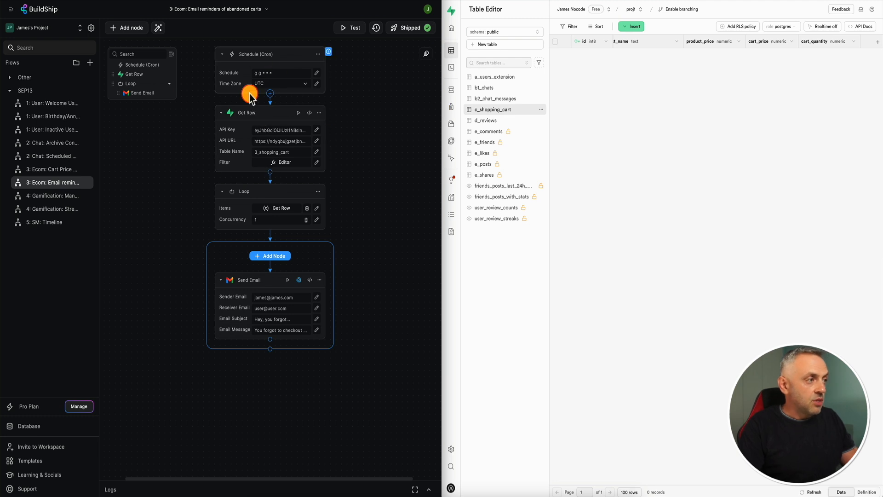
pyautogui.click(256, 152)
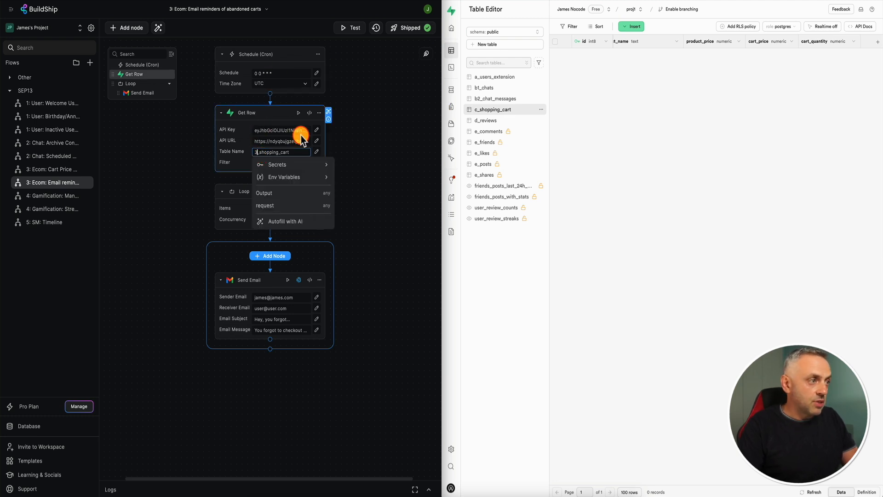
pyautogui.click(338, 139)
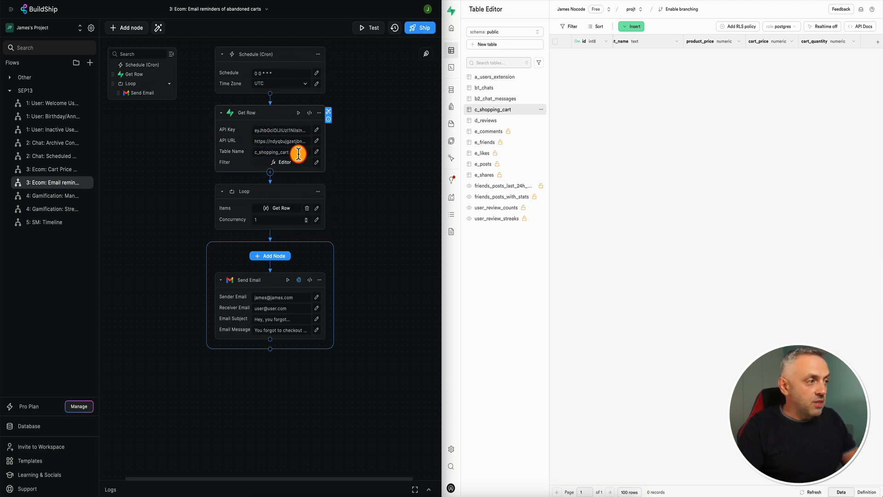
# Check the Get Row filter code against the shopping cart's created_at column, and open the Gamification: Many Reviews Upgrade Status flow
pyautogui.click(288, 163)
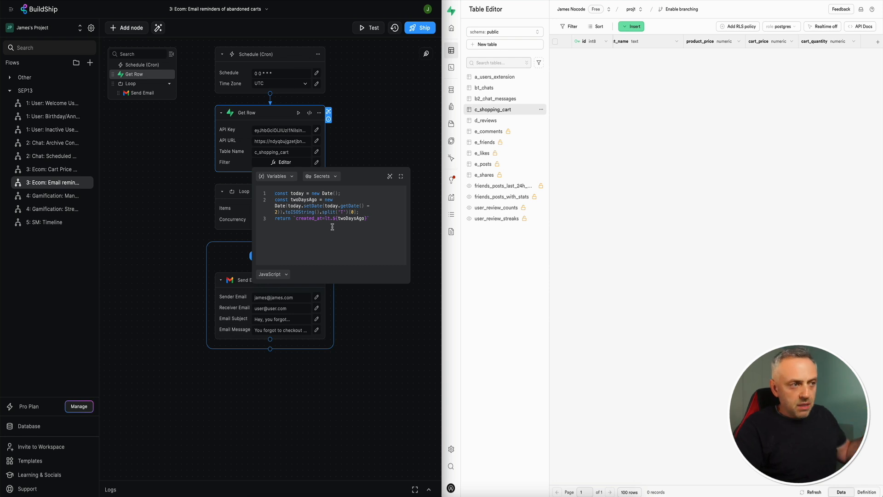
pyautogui.click(365, 148)
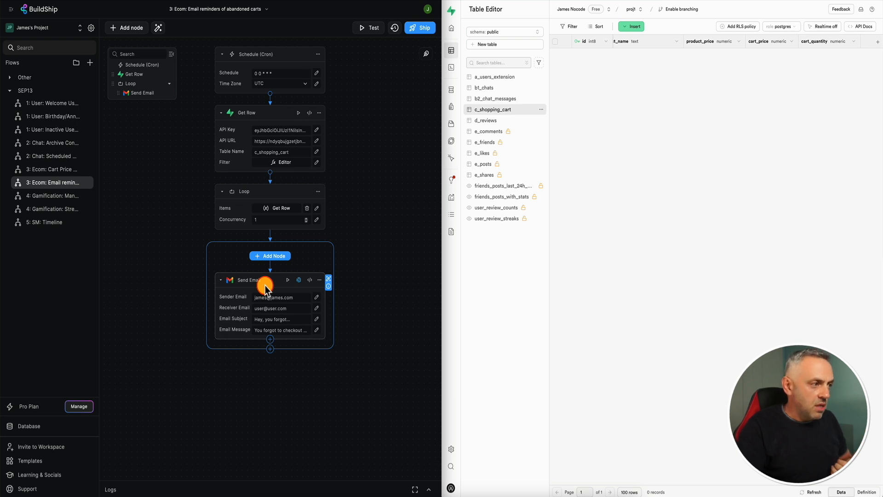
pyautogui.hscroll(-5, 641, 60)
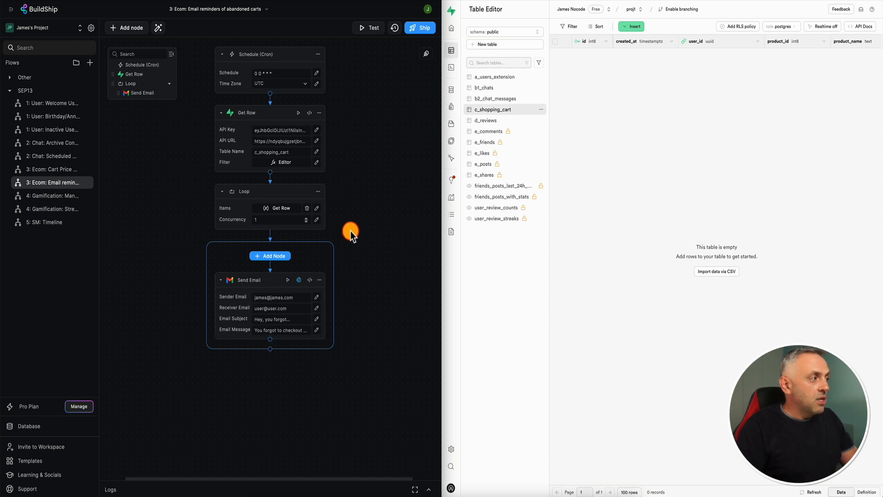
pyautogui.click(52, 195)
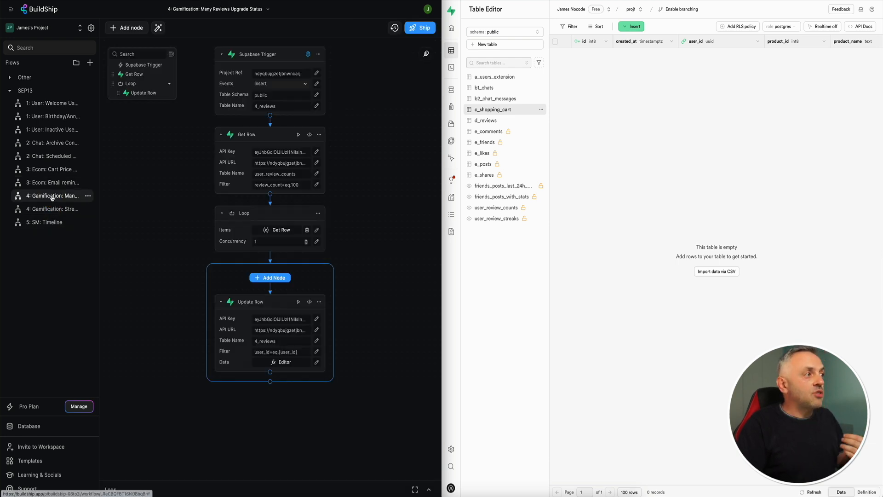
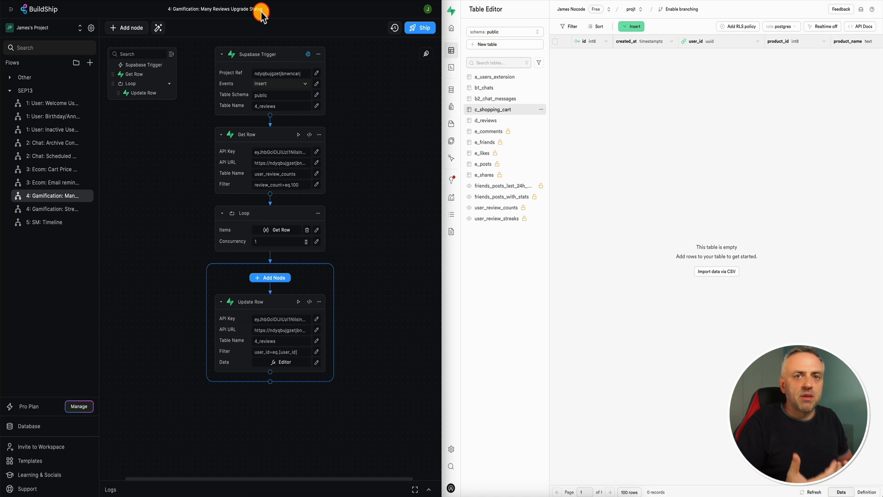
# Examine the d_reviews table and the user_review_counts view in Supabase, and return to d_reviews
pyautogui.click(485, 120)
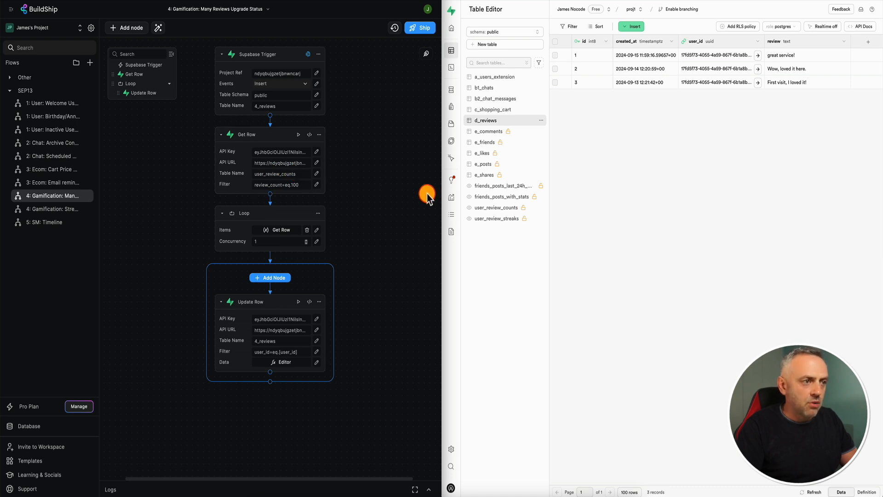
pyautogui.click(504, 211)
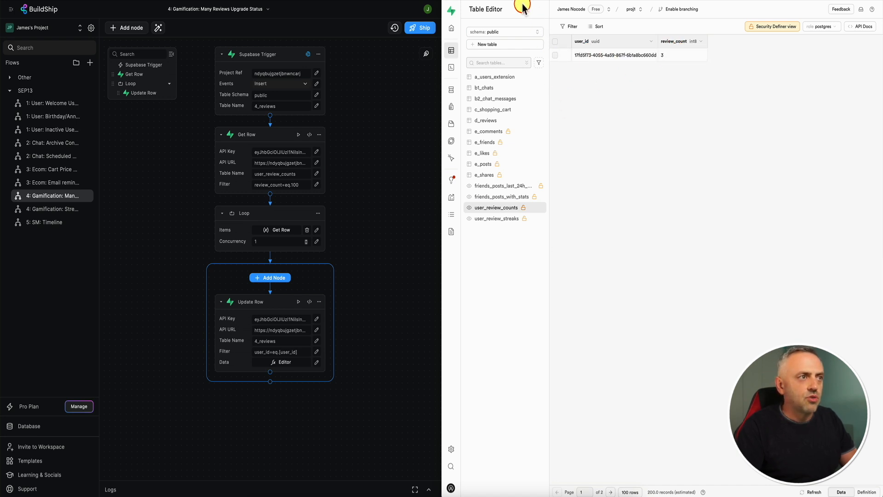
pyautogui.click(485, 120)
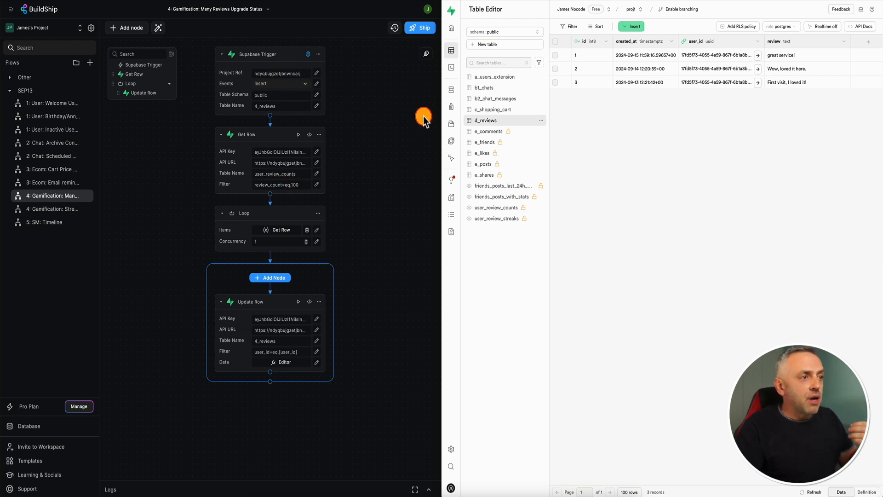
# Set the Supabase Trigger's table name to d_reviews in the Many Reviews Upgrade Status flow
pyautogui.click(258, 106)
pyautogui.press('BackSpace')
pyautogui.write('d')
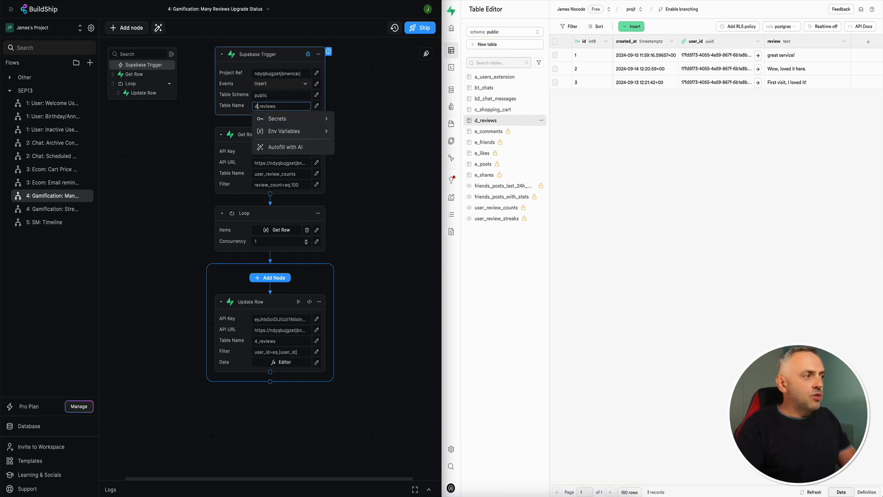
pyautogui.click(350, 95)
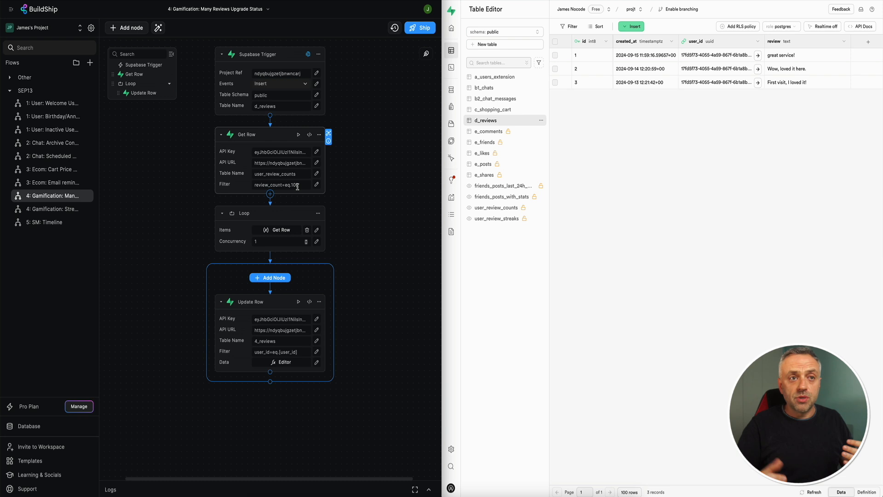
# Set the Update Row node's table name to a_users_extension
pyautogui.click(452, 169)
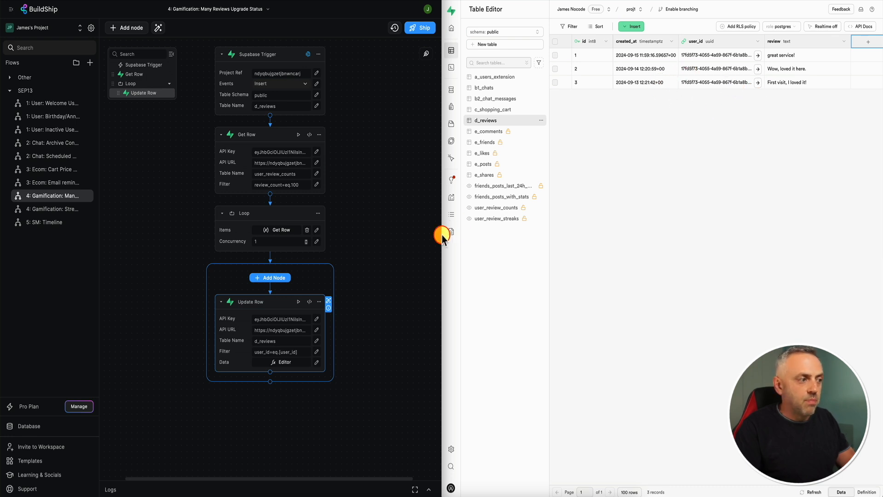
pyautogui.click(281, 341)
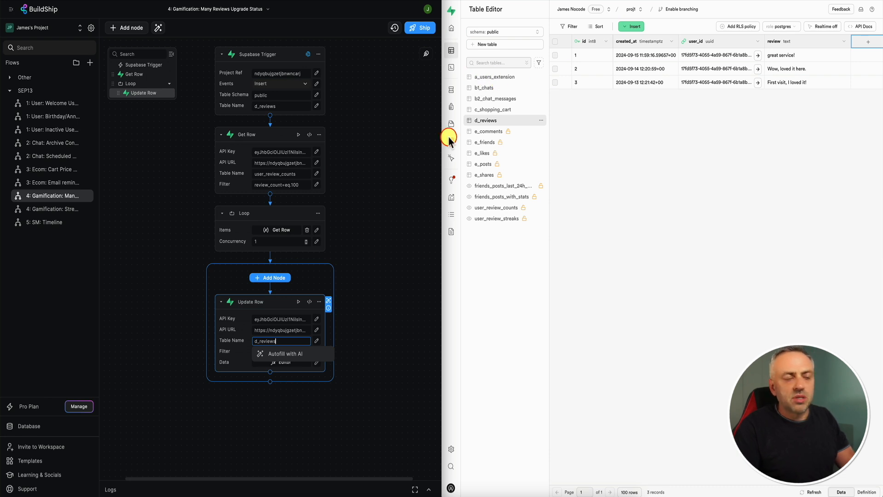
pyautogui.hotkey('ctrl', 'a')
pyautogui.write('a_u')
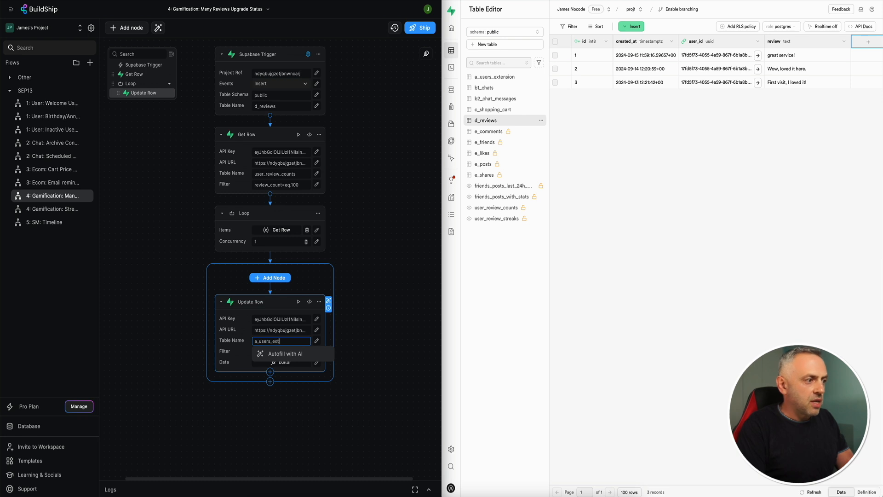
pyautogui.write('sers_extension')
pyautogui.click(378, 311)
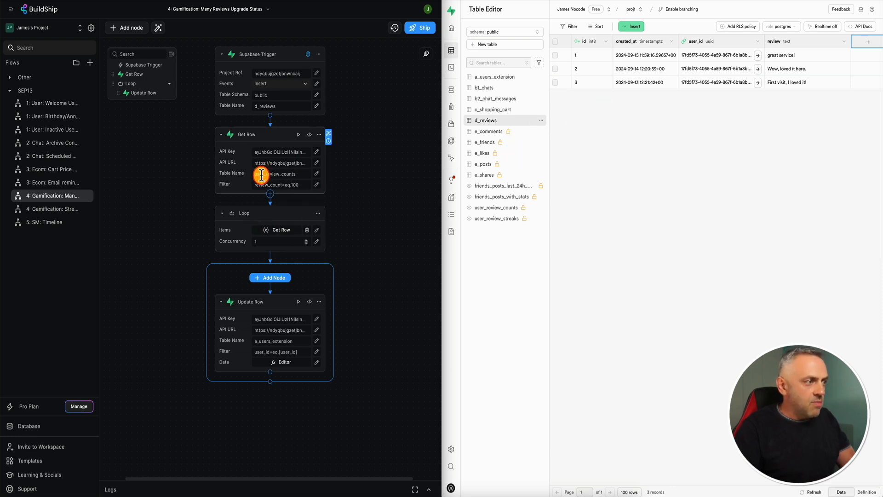
# Review the user_review_counts view and the a_users_extension table, and check the Update Row node's data code
pyautogui.click(499, 207)
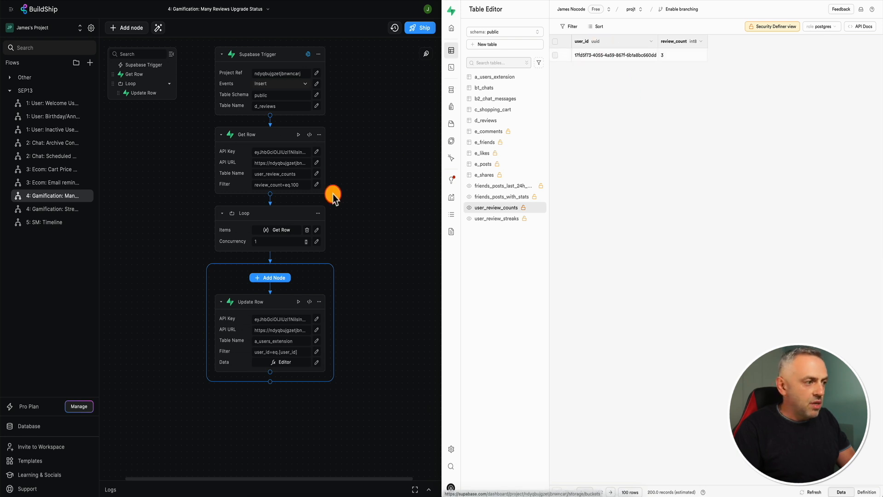
pyautogui.click(506, 77)
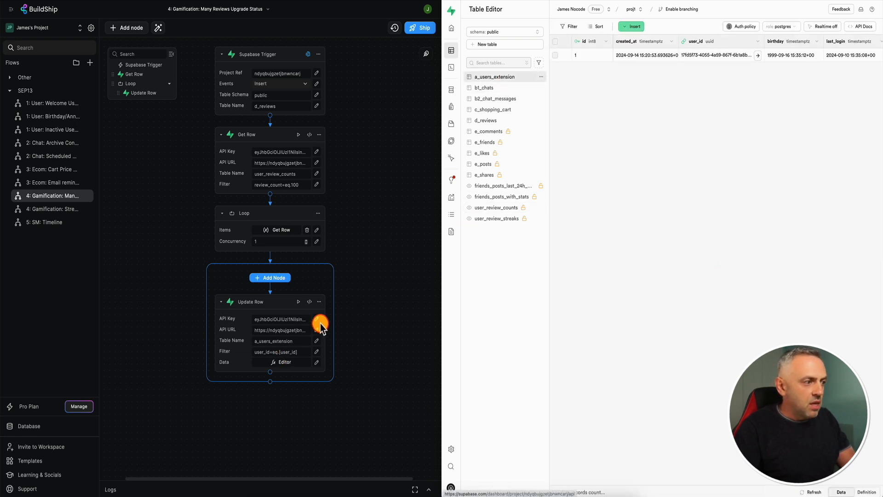
pyautogui.click(287, 364)
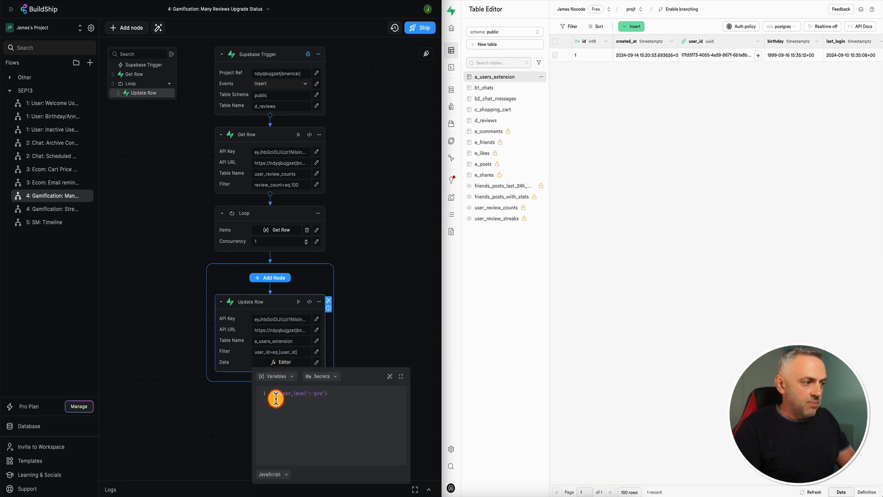
pyautogui.click(390, 319)
# Add a user_level column of type text to the a_users_extension table in Supabase
pyautogui.hscroll(2, 703, 84)
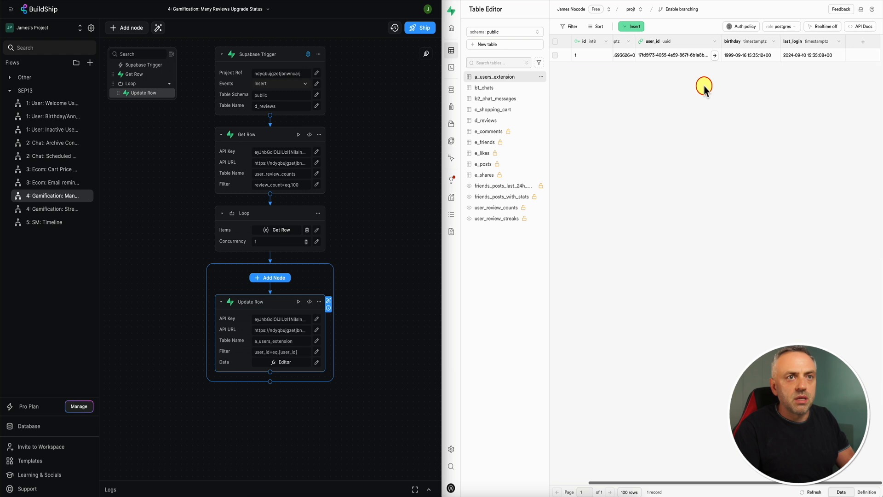
pyautogui.click(860, 44)
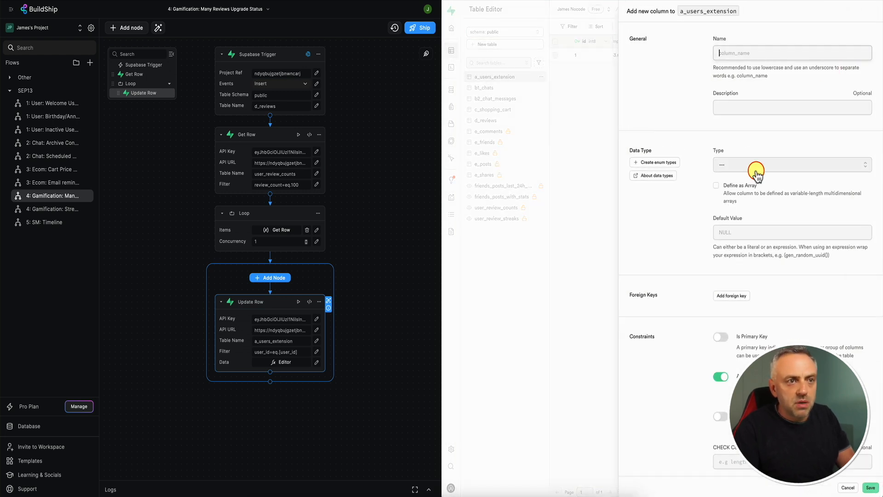
pyautogui.write('user_level')
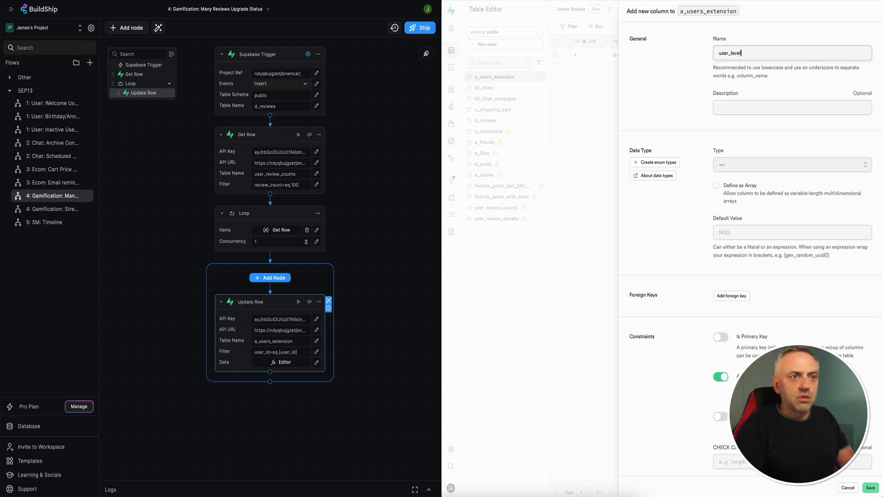
pyautogui.click(788, 164)
pyautogui.scroll(-3, 745, 258)
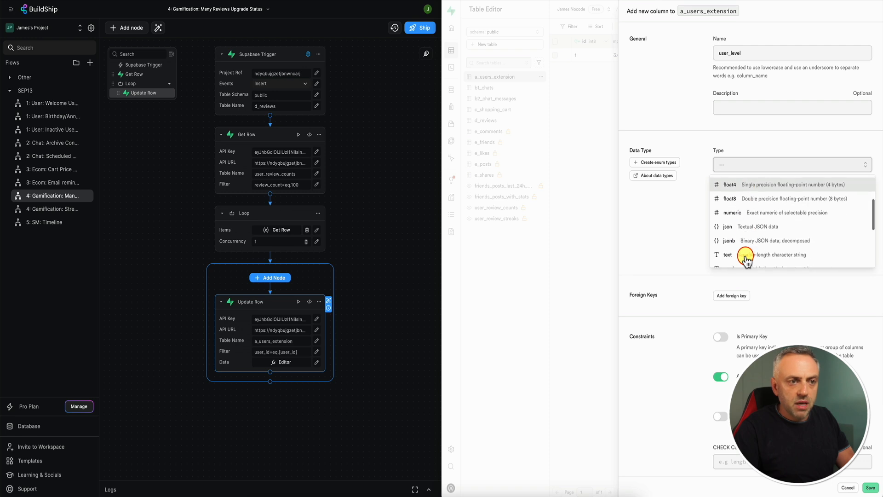
pyautogui.click(756, 225)
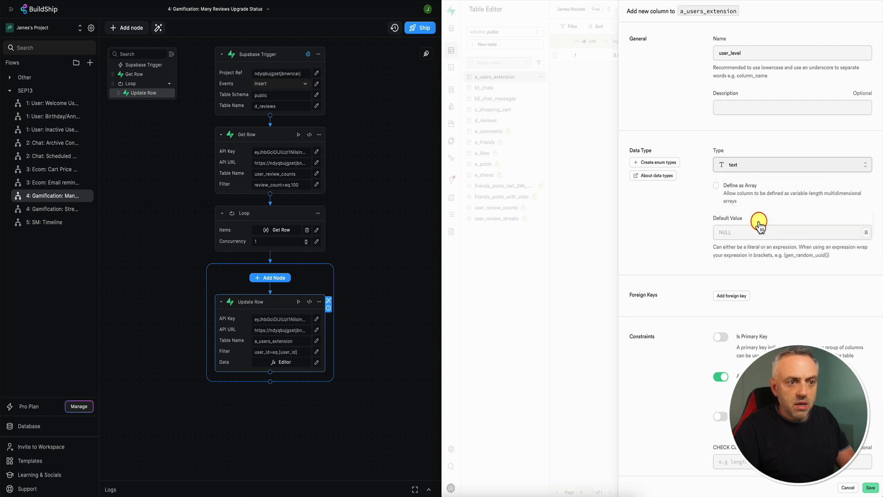
pyautogui.click(869, 486)
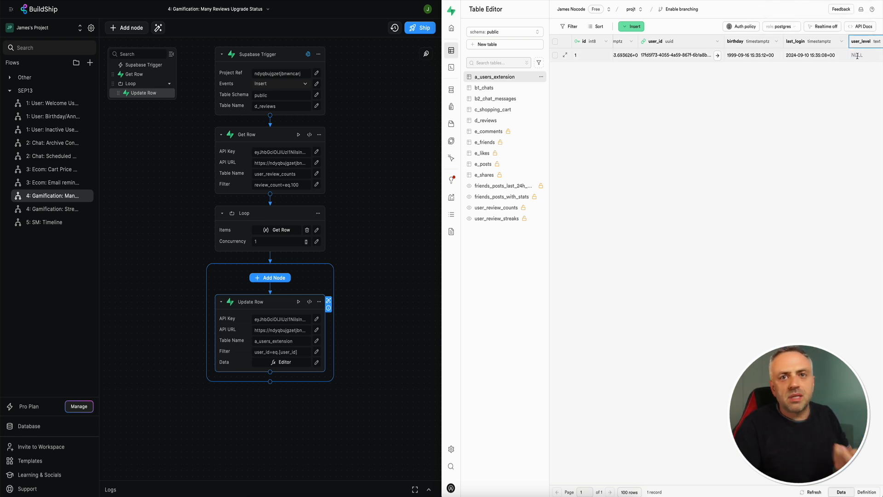
pyautogui.click(266, 302)
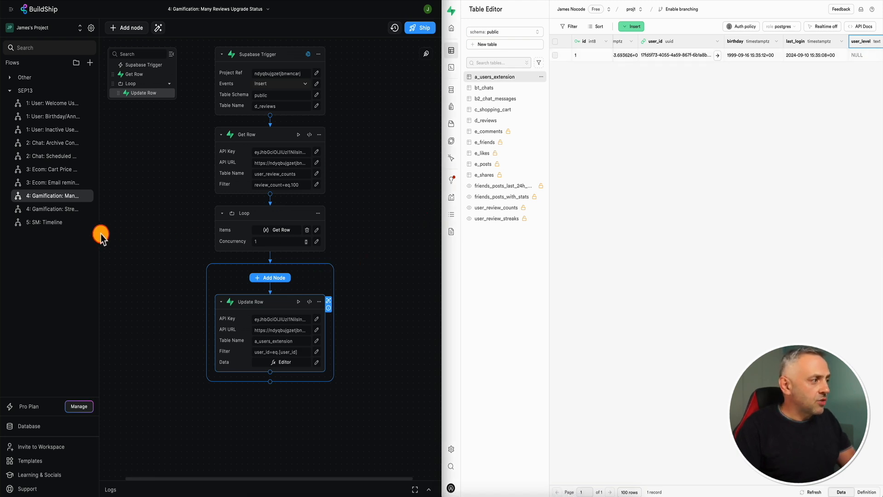
# Open the Gamification: Streaks, Habits flow and set its Supabase Trigger's table name to d_reviews
pyautogui.click(63, 212)
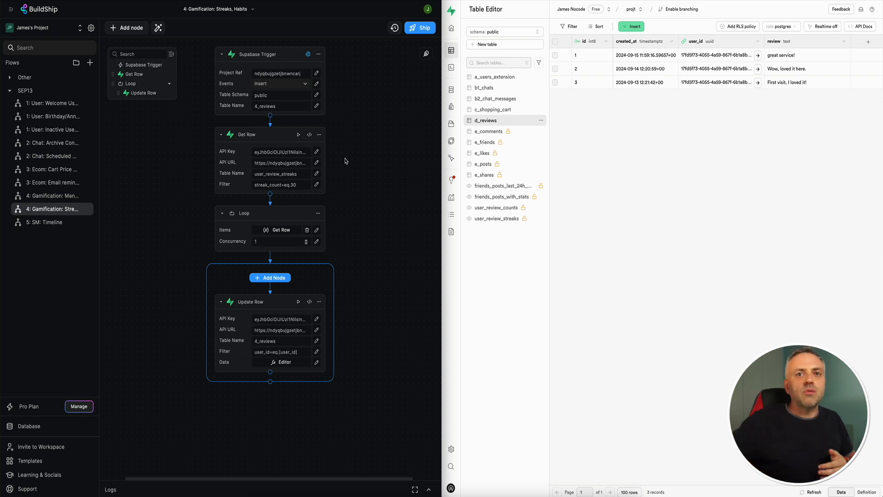
pyautogui.click(261, 106)
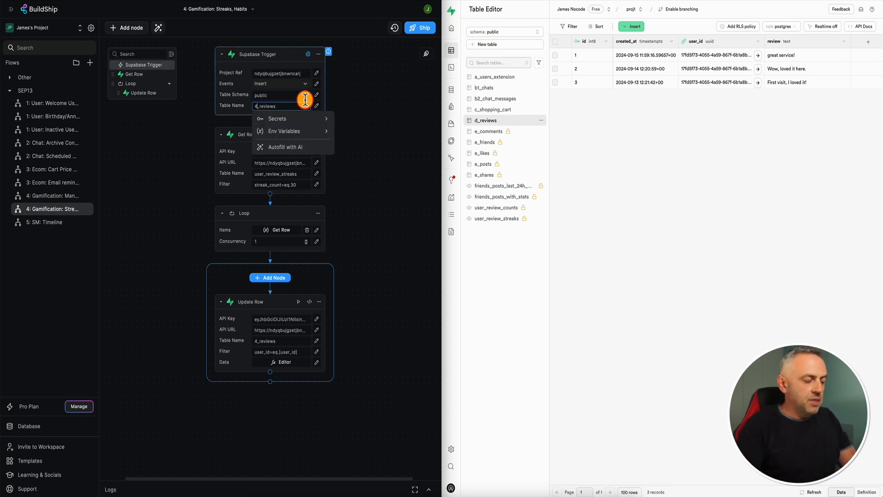
pyautogui.press('BackSpace')
pyautogui.write('d')
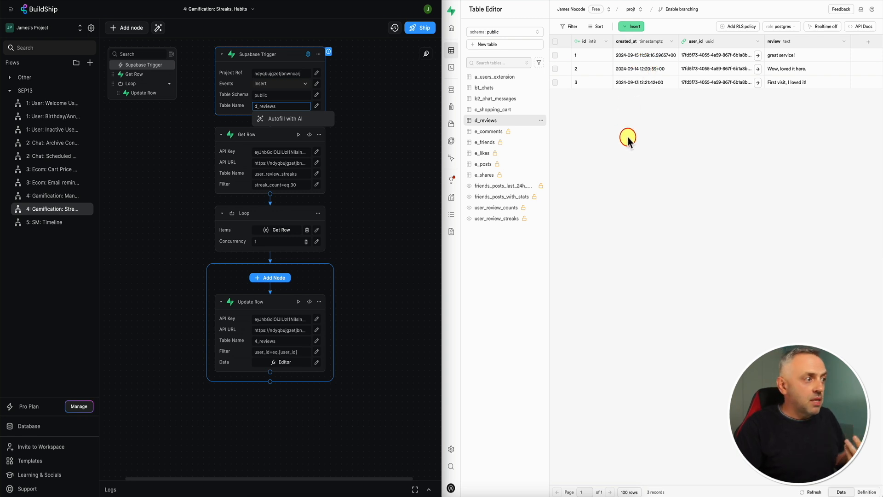
pyautogui.click(388, 156)
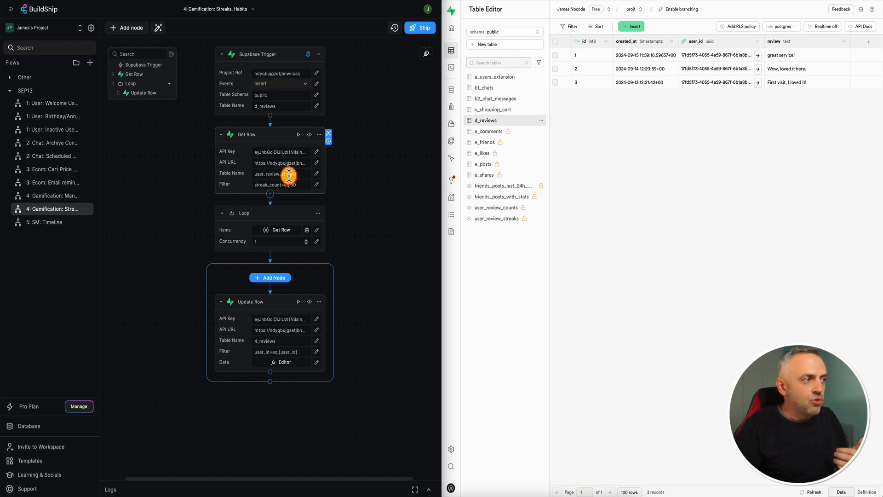
# Check the user_review_streaks view and start a d_reviews row linked to the first auth.users record with the review "Wow, great experience!!"
pyautogui.click(489, 218)
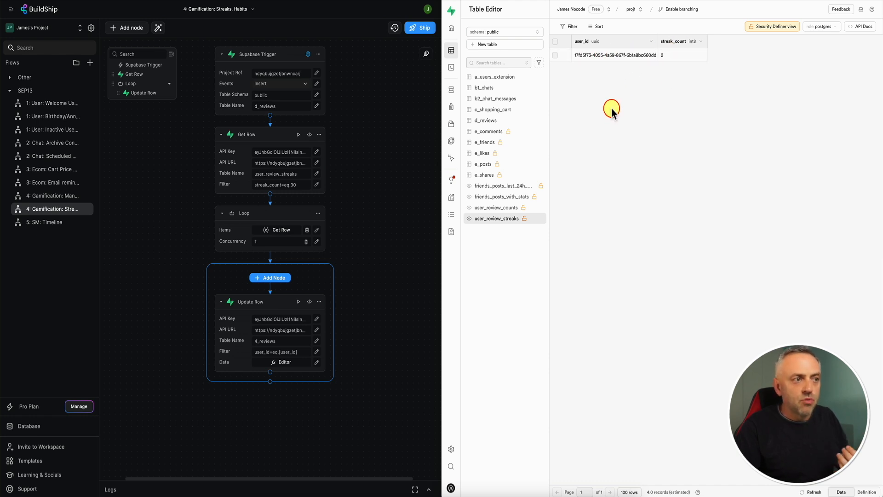
pyautogui.click(514, 121)
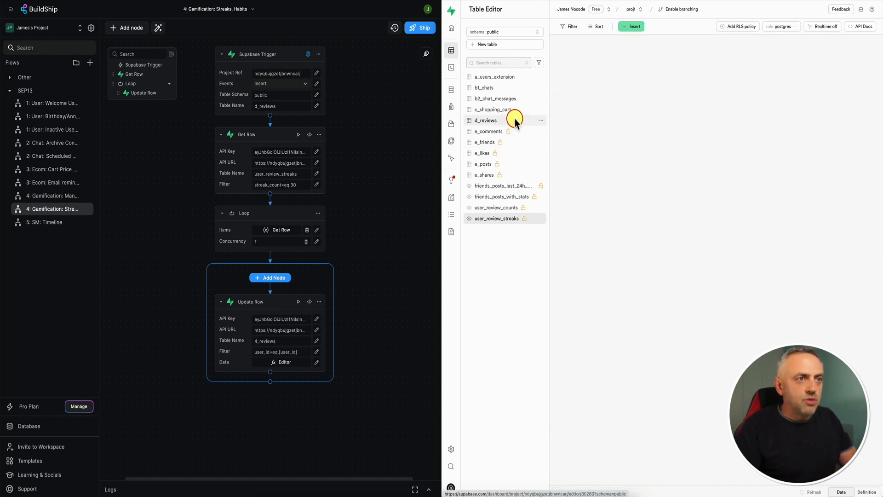
pyautogui.click(632, 26)
pyautogui.click(639, 40)
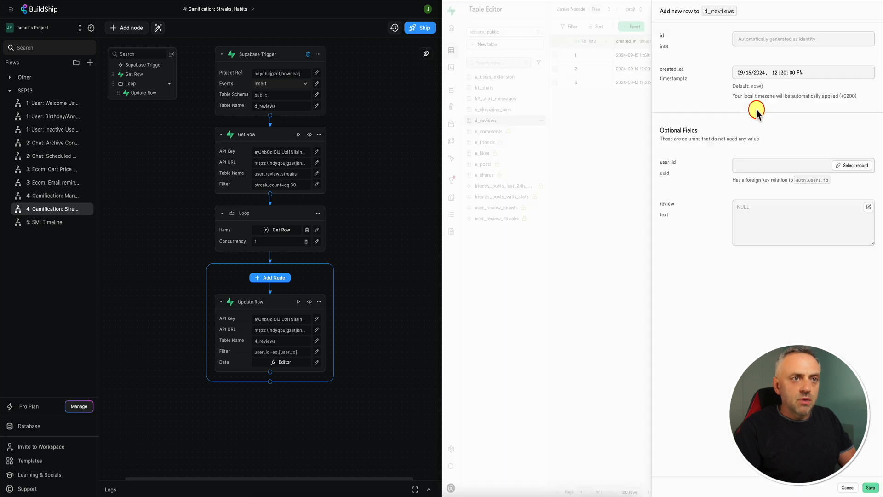
pyautogui.click(851, 165)
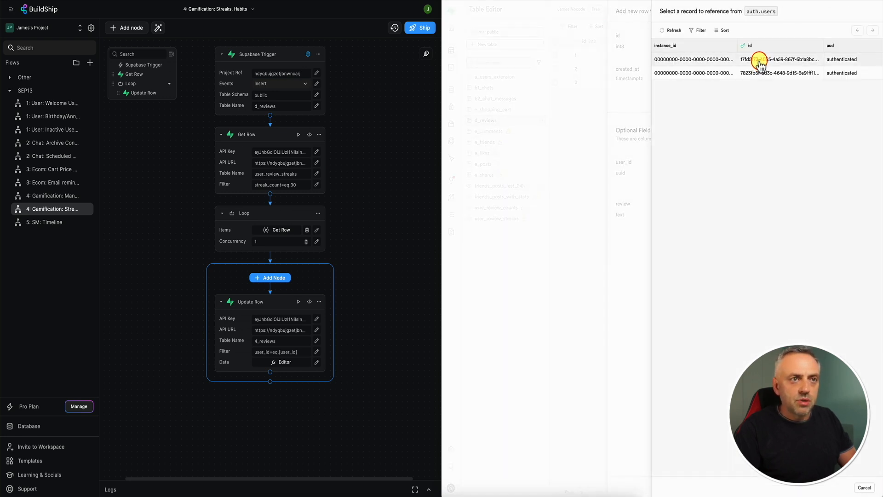
pyautogui.click(759, 65)
pyautogui.click(763, 219)
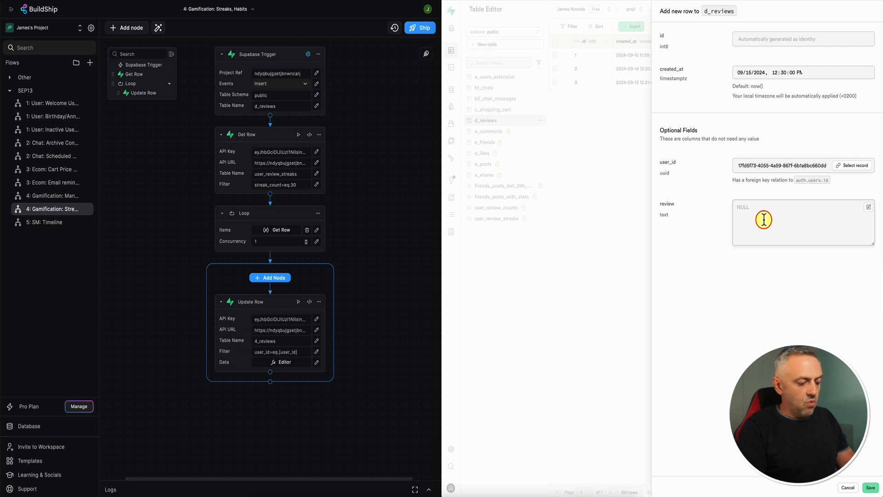
pyautogui.write('Wow, great experience!!')
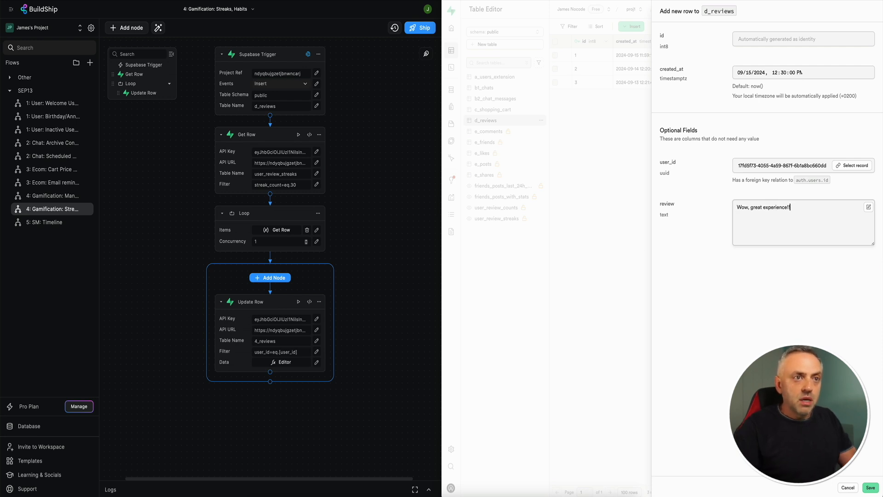
# Set the new review's created_at to 09/12/2024, 05:47:00 PM, save the row, and check the user_review_streaks view
pyautogui.click(748, 72)
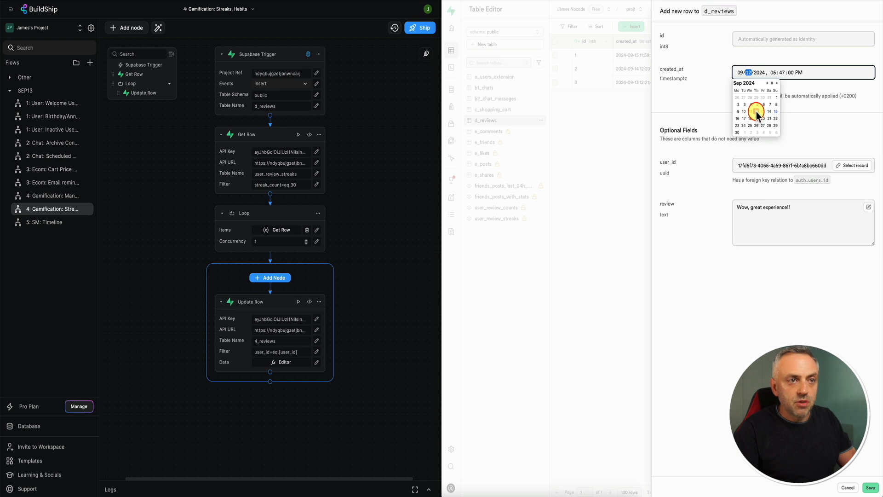
pyautogui.click(680, 112)
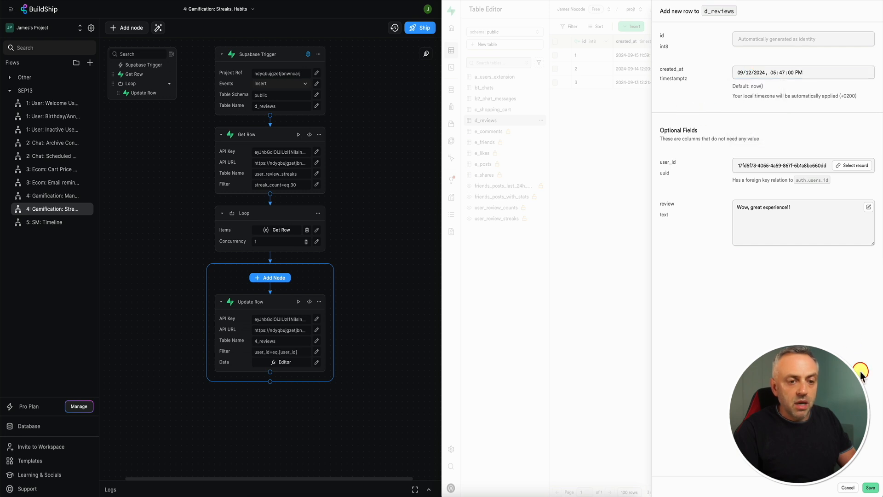
pyautogui.click(869, 487)
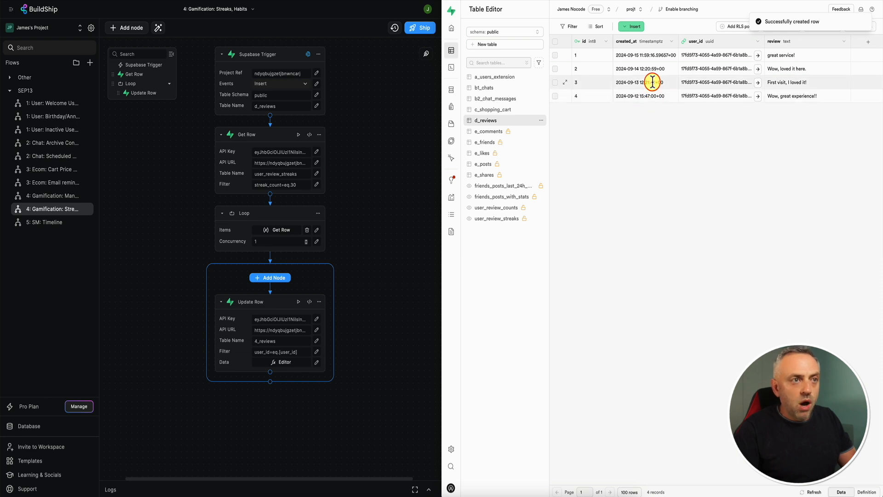
pyautogui.click(500, 218)
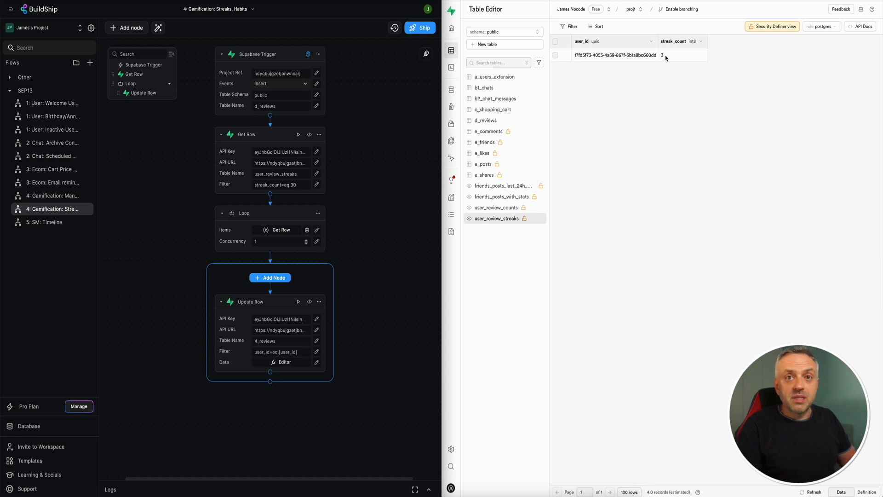
# Set the table name of the streak flow's Update Row node to a_users_extension
pyautogui.click(272, 263)
pyautogui.click(301, 320)
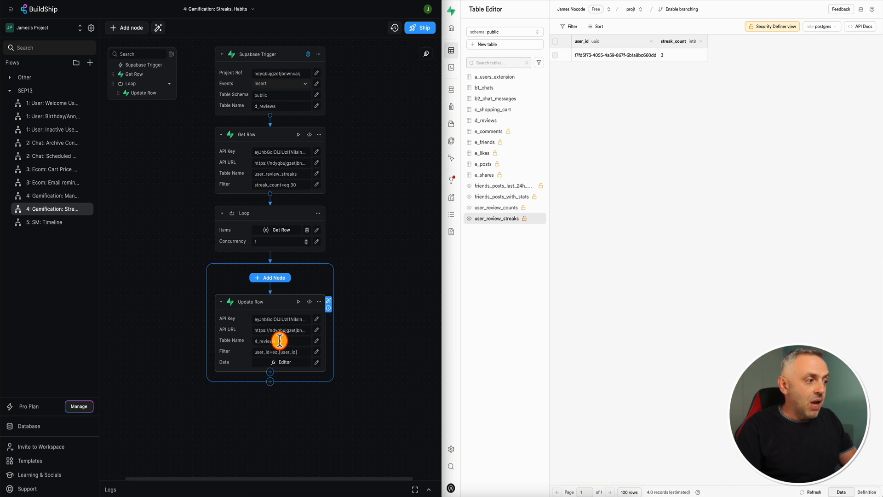
pyautogui.moveTo(252, 341); pyautogui.dragTo(301, 339)
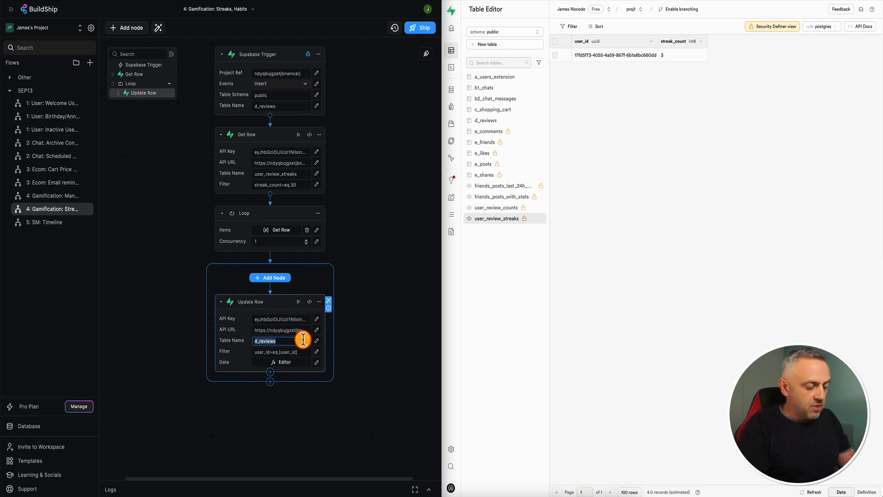
pyautogui.write('users_extension')
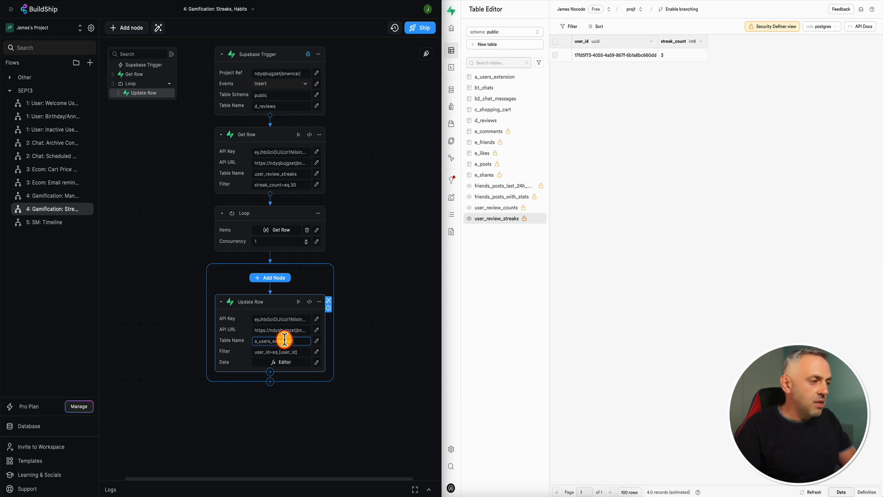
pyautogui.click(350, 352)
# Review the user_level assignment in the data code of the streak flow's Update Row node
pyautogui.click(283, 364)
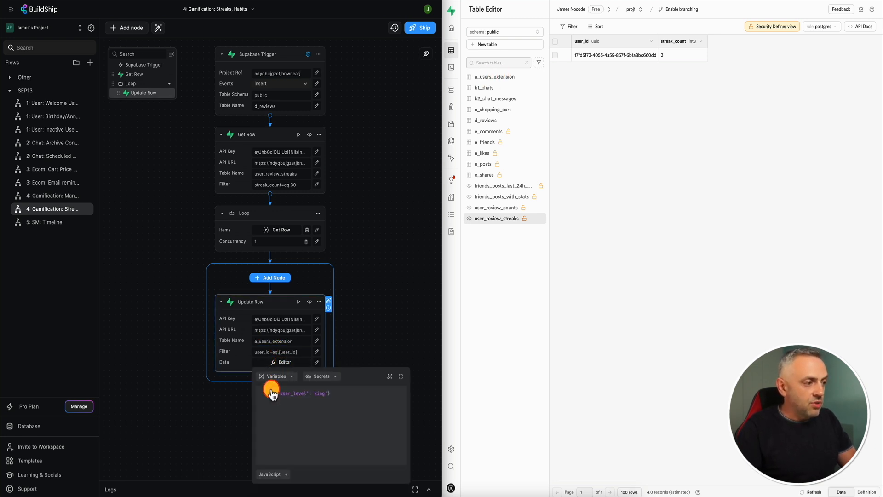
pyautogui.click(358, 331)
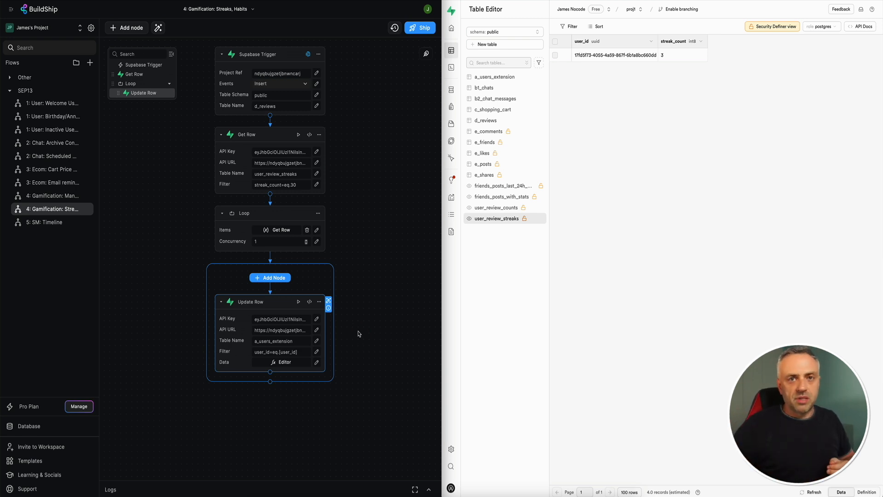
pyautogui.click(283, 361)
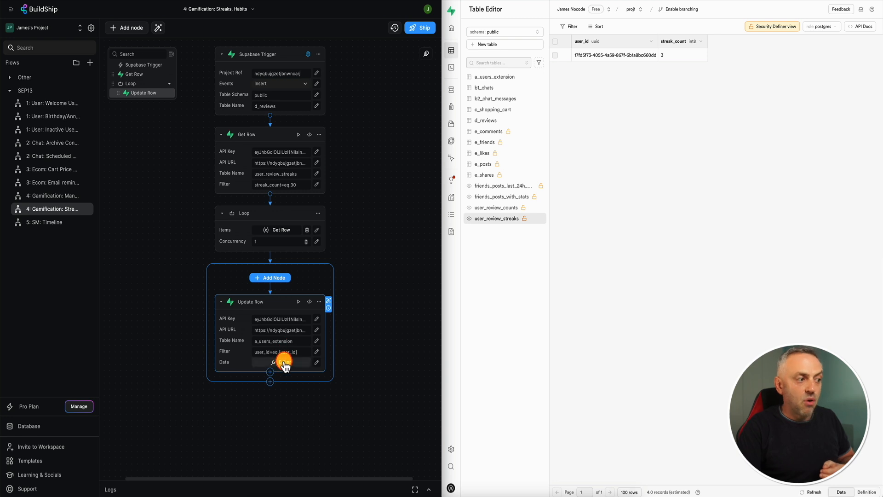
pyautogui.click(320, 394)
pyautogui.write("'king'")
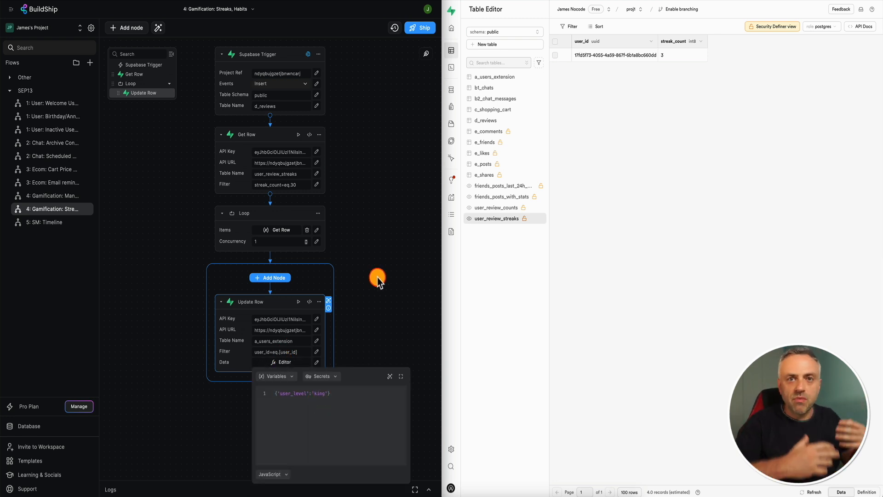
pyautogui.click(377, 279)
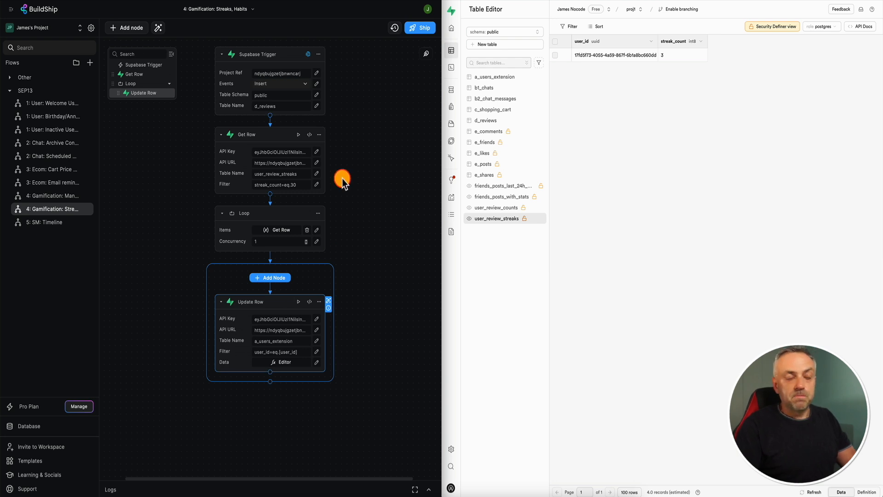
pyautogui.click(126, 219)
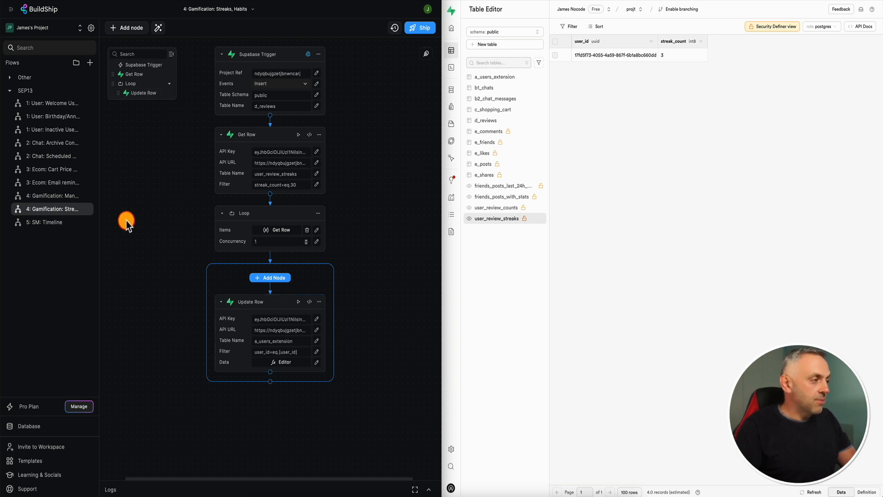
# Open the SM: Timeline flow and review the e_posts, e_comments, e_friends and e_shares tables, widening the post_id column of e_shares
pyautogui.click(51, 222)
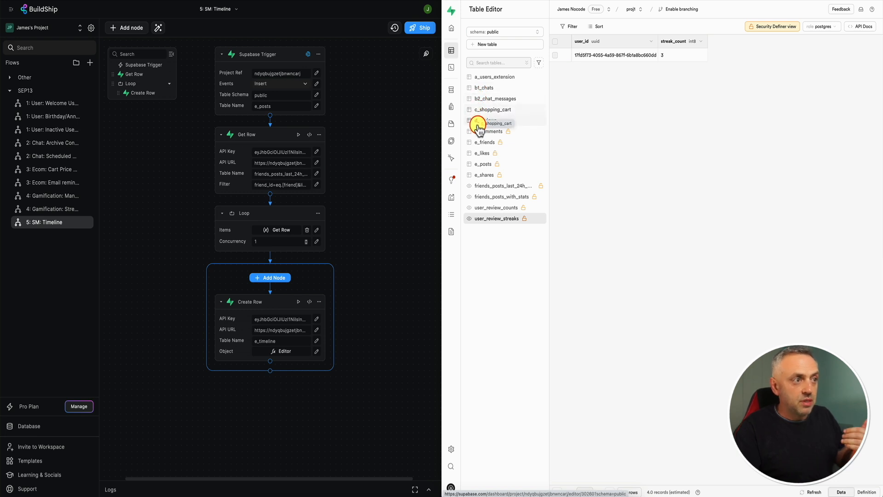
pyautogui.click(483, 164)
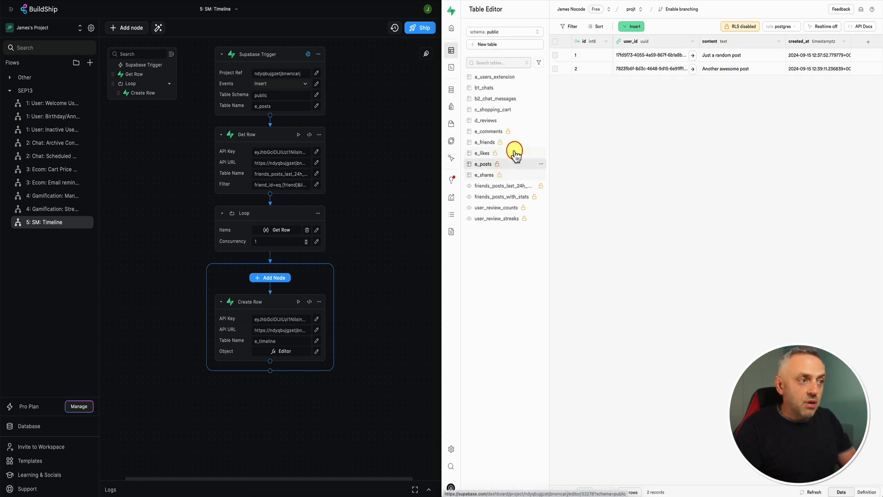
pyautogui.click(490, 131)
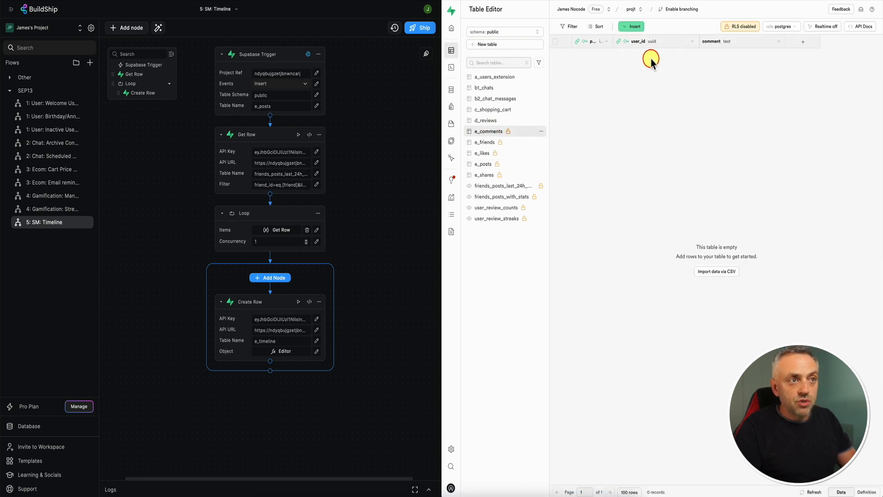
pyautogui.click(512, 142)
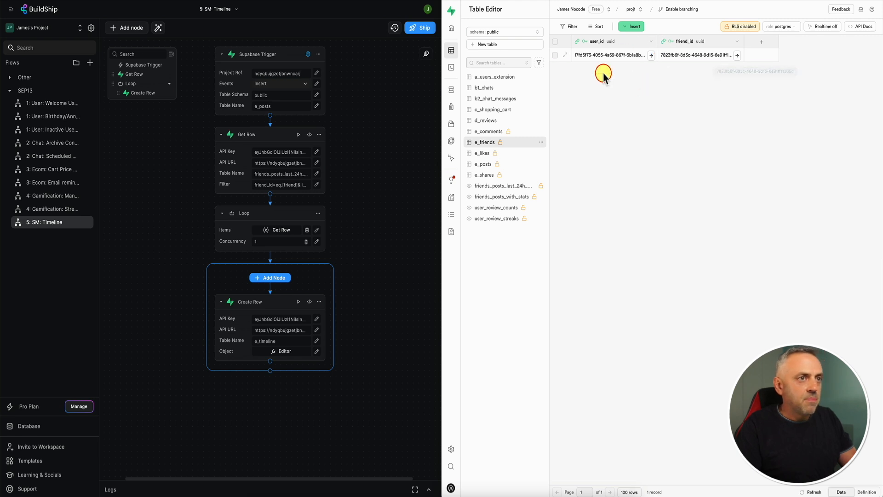
pyautogui.click(511, 175)
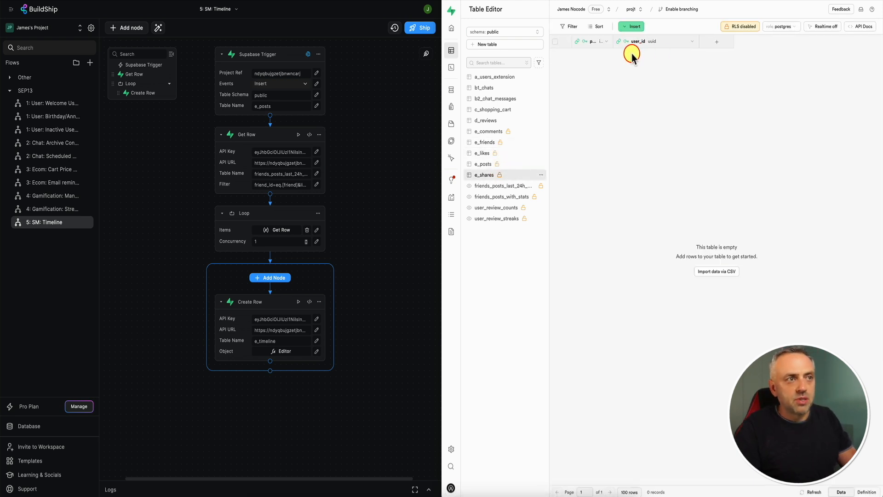
pyautogui.moveTo(611, 41); pyautogui.dragTo(661, 41)
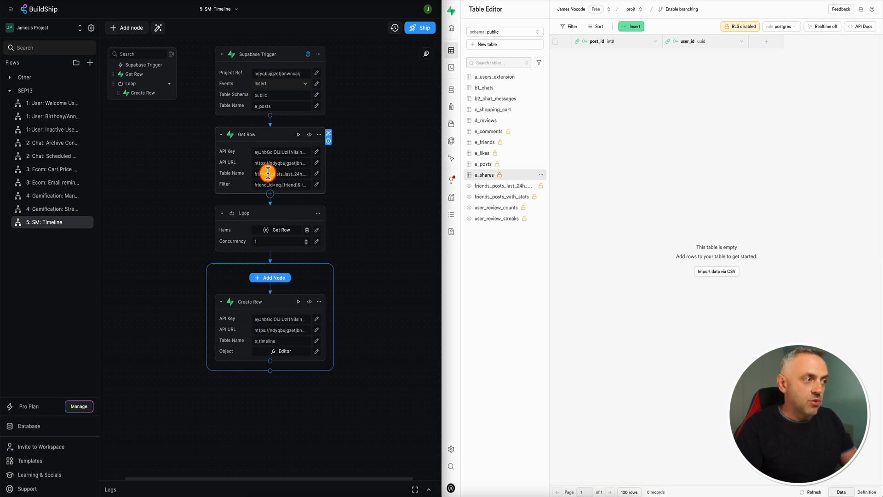
# Check the Get Row node's full table name and examine the columns of the friends_posts_last_24h_with_stats view
pyautogui.click(285, 174)
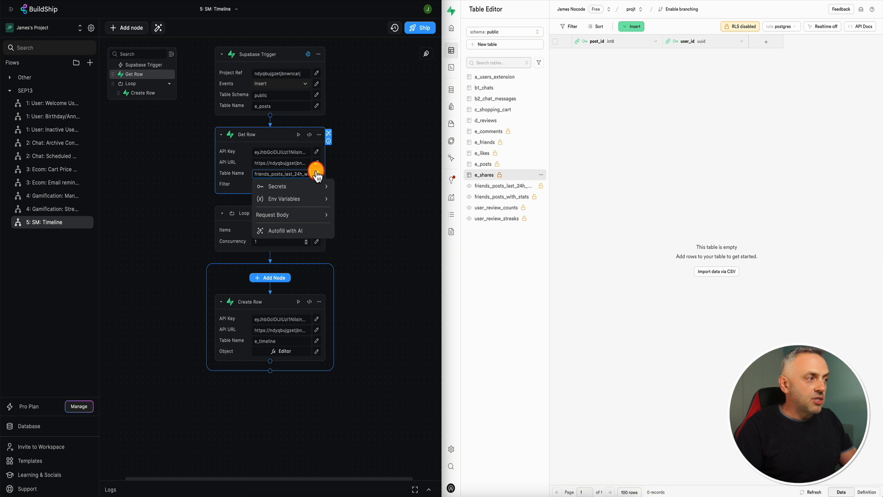
pyautogui.click(513, 185)
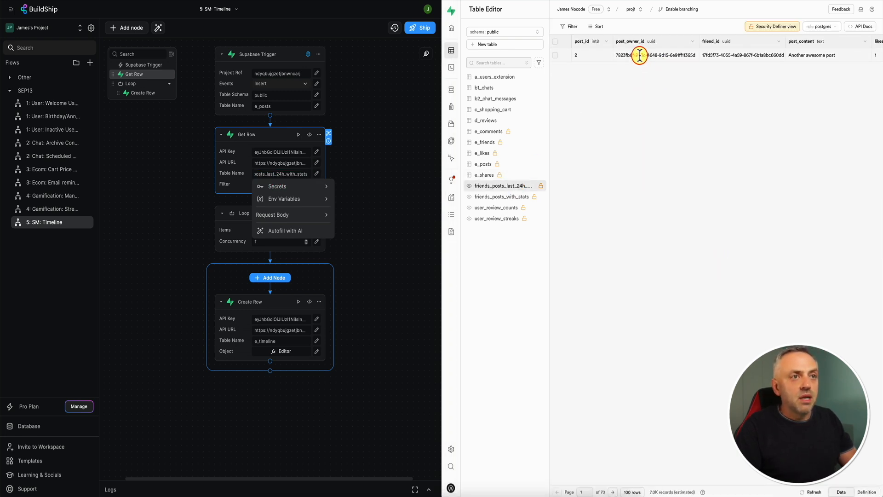
pyautogui.hscroll(3, 657, 51)
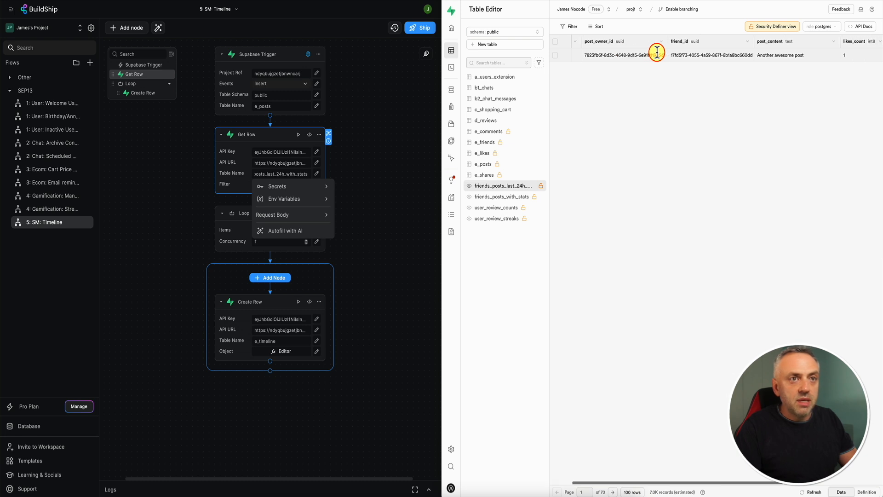
pyautogui.hscroll(-1, 844, 60)
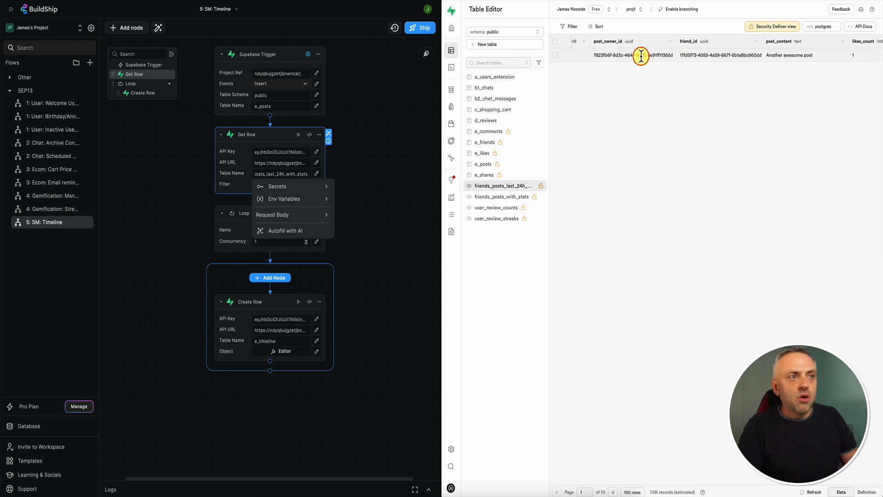
pyautogui.hscroll(-2, 628, 57)
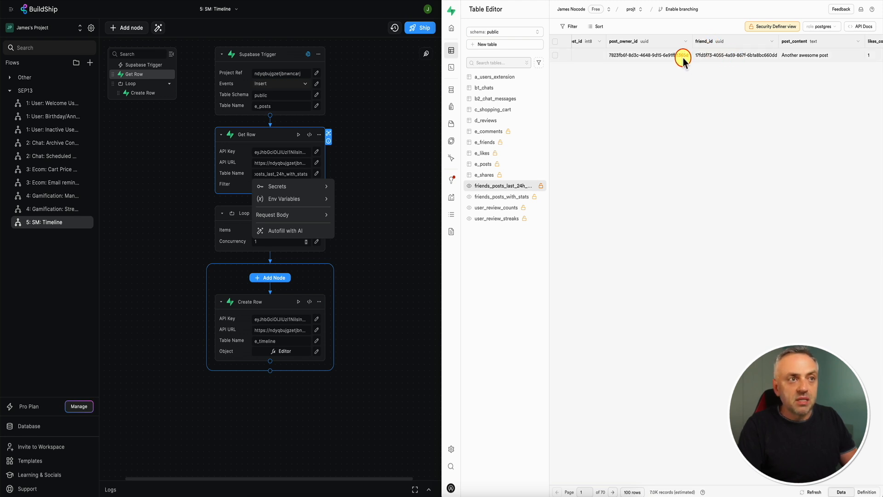
pyautogui.hscroll(-1, 661, 53)
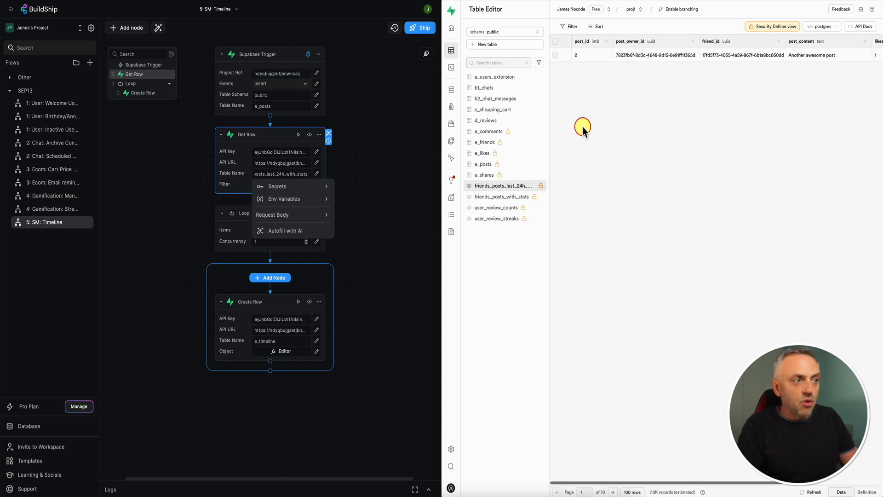
# Compare the rows of the e_posts and e_likes tables with the friends_posts_last_24h_with_stats view
pyautogui.click(510, 164)
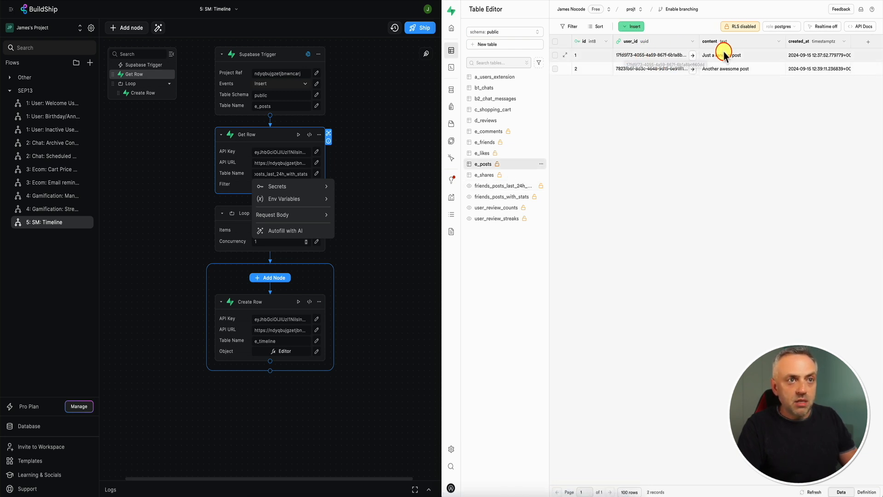
pyautogui.hscroll(1, 724, 54)
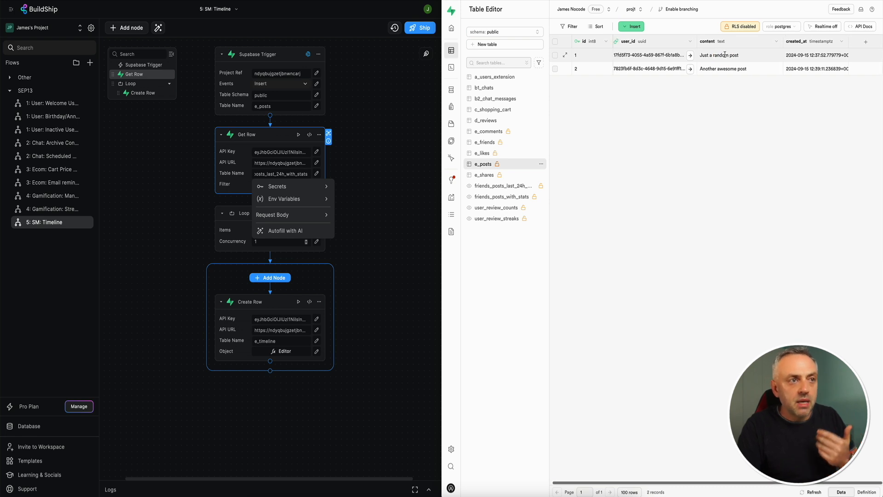
pyautogui.click(511, 155)
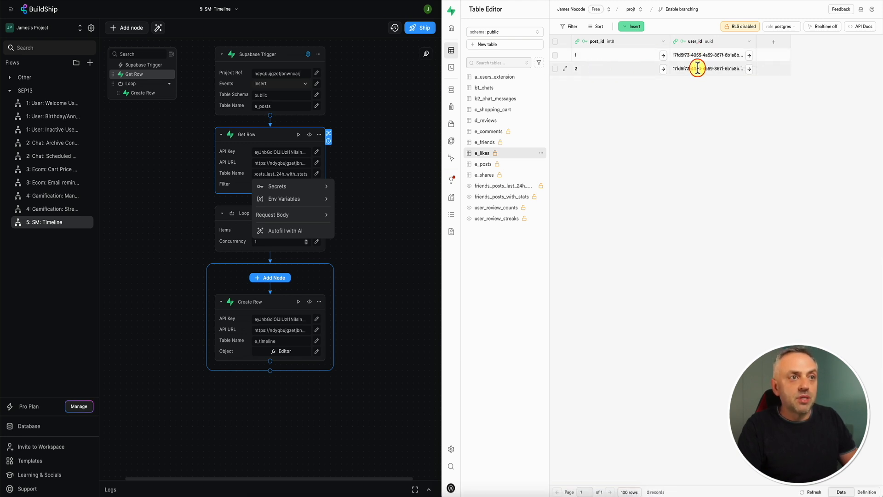
pyautogui.click(506, 186)
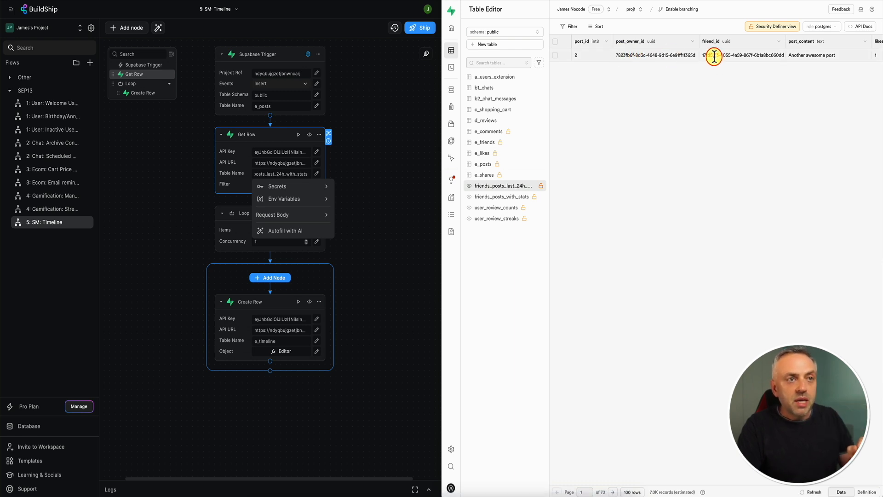
# Examine the content, likes, comments and shares columns of the friends_posts_last_24h_with_stats view
pyautogui.hscroll(2, 759, 56)
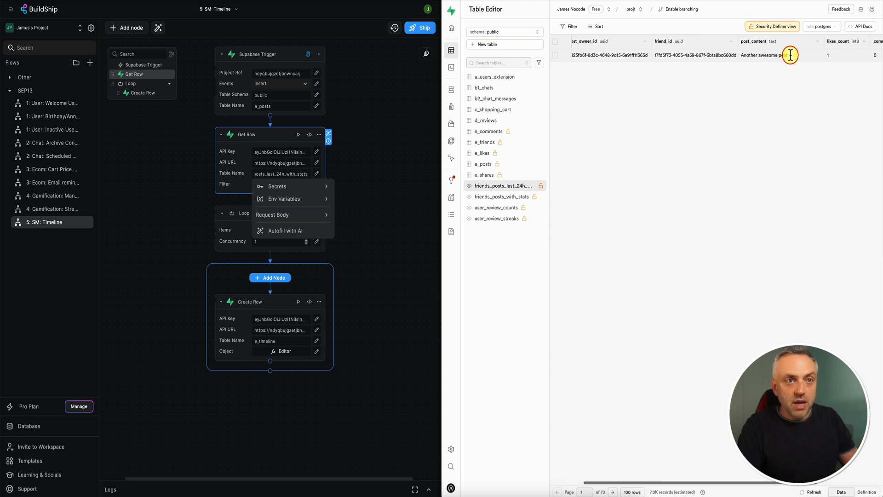
pyautogui.hscroll(4, 836, 59)
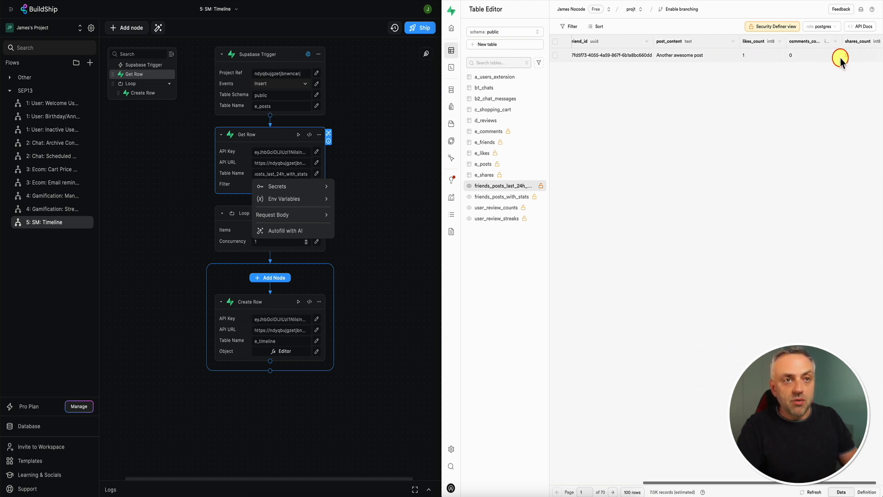
pyautogui.hscroll(-6, 836, 59)
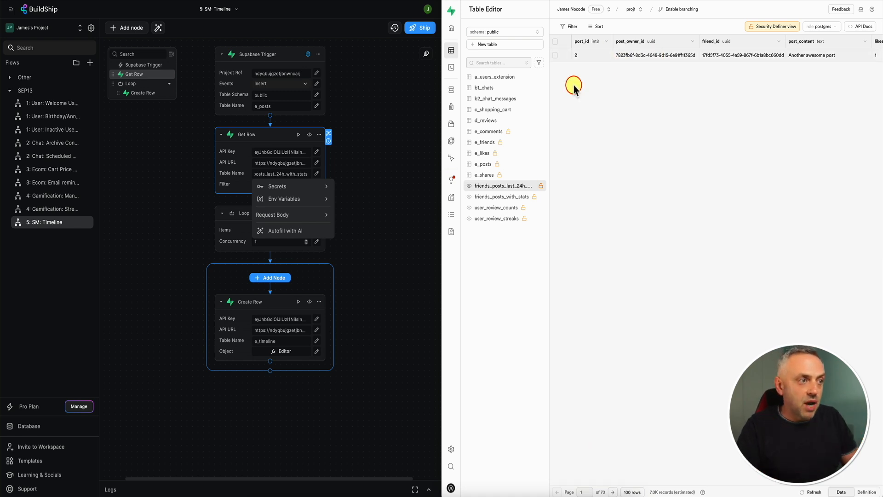
# Create an auto-confirmed Supabase authentication user with an email address and password, and decline saving the password
pyautogui.click(453, 90)
pyautogui.click(455, 106)
pyautogui.click(814, 37)
pyautogui.click(852, 35)
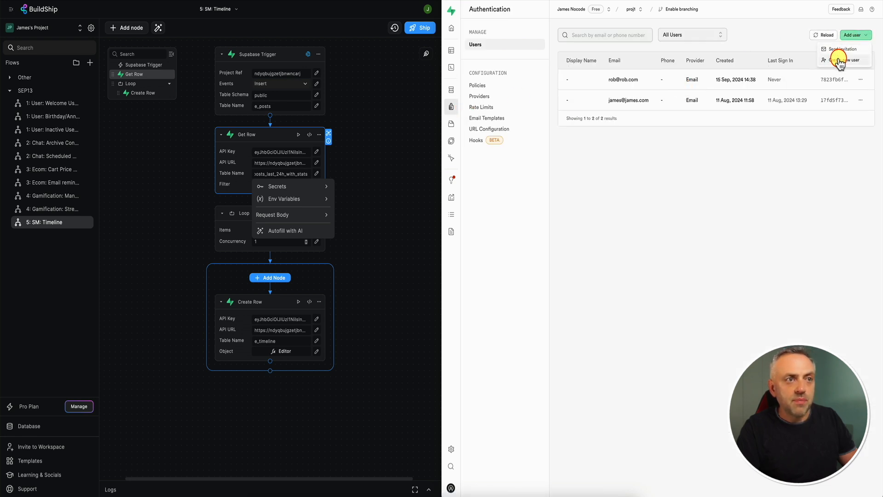
pyautogui.click(841, 60)
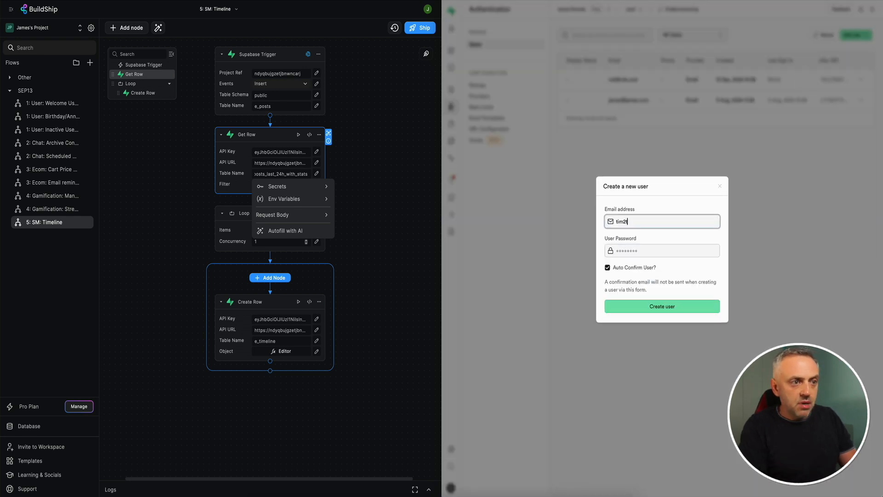
pyautogui.press('Tab')
pyautogui.write('••••••')
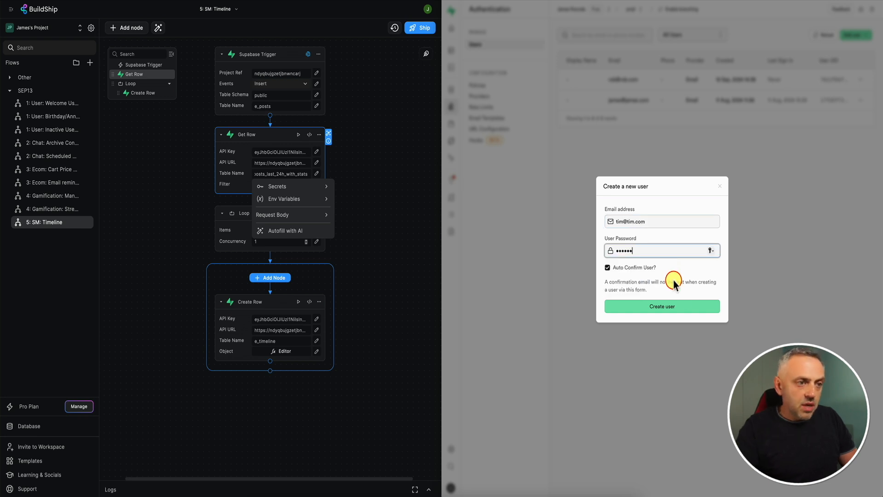
pyautogui.click(683, 307)
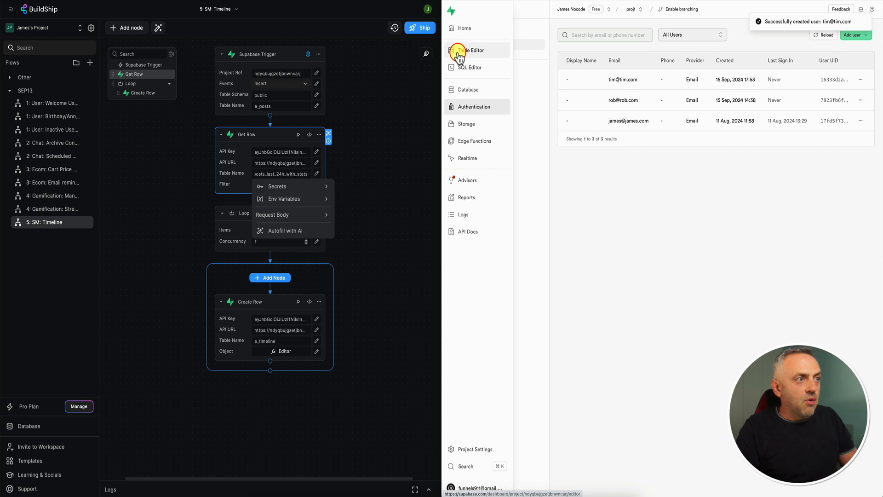
pyautogui.click(458, 51)
pyautogui.click(664, 275)
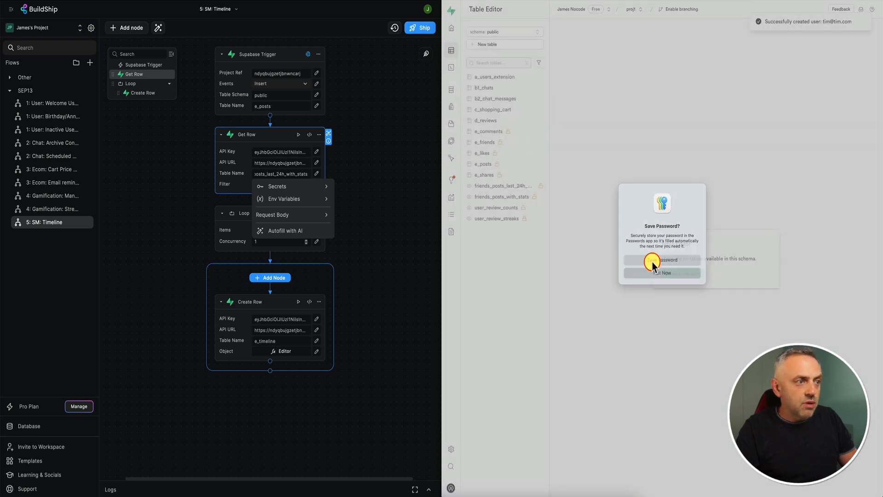
# Insert an e_likes row that references post 1 and the newly created user
pyautogui.click(506, 153)
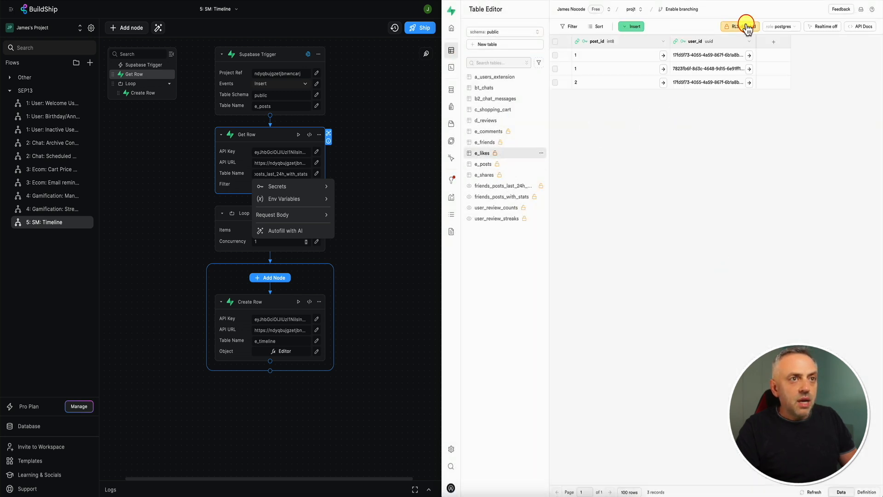
pyautogui.click(630, 31)
pyautogui.click(640, 54)
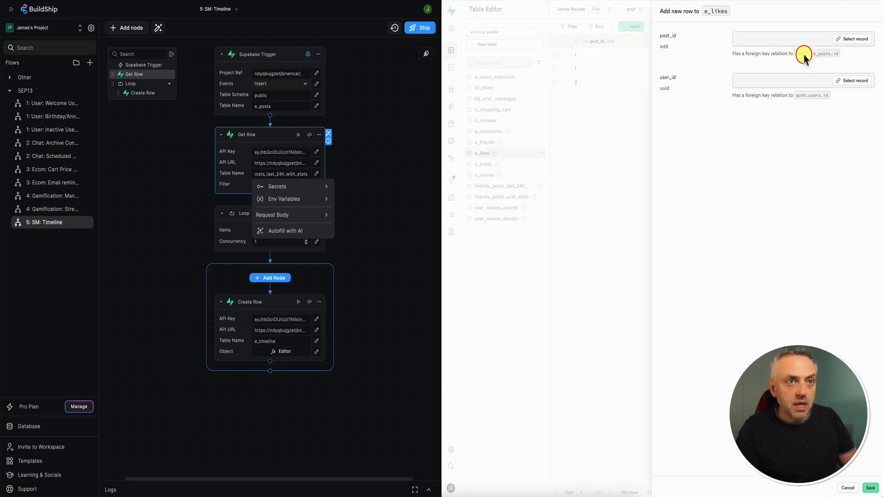
pyautogui.click(853, 39)
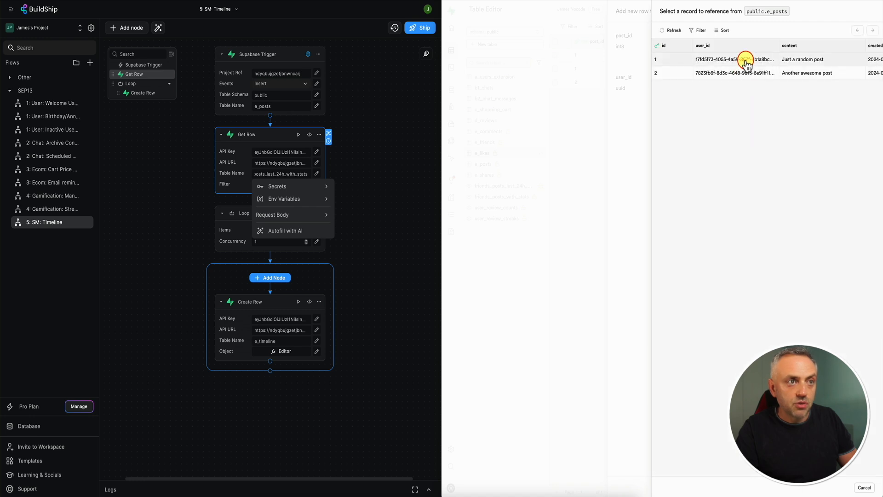
pyautogui.click(745, 62)
pyautogui.click(846, 82)
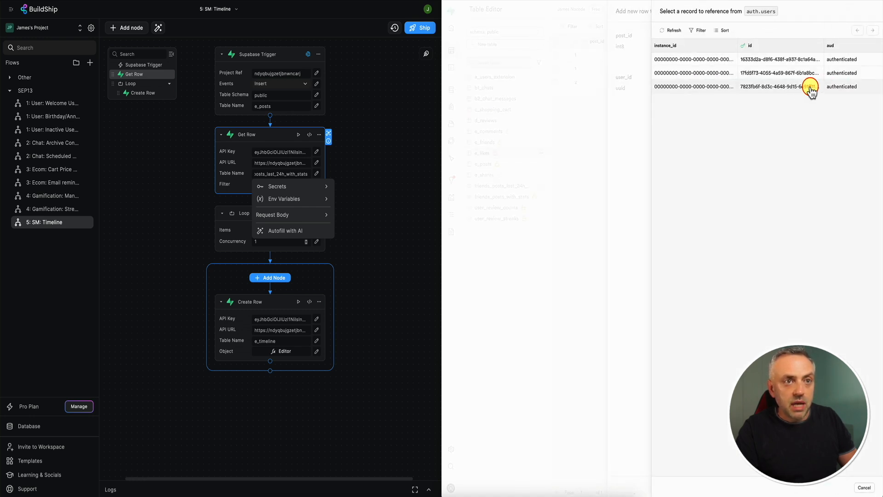
pyautogui.hscroll(10, 834, 72)
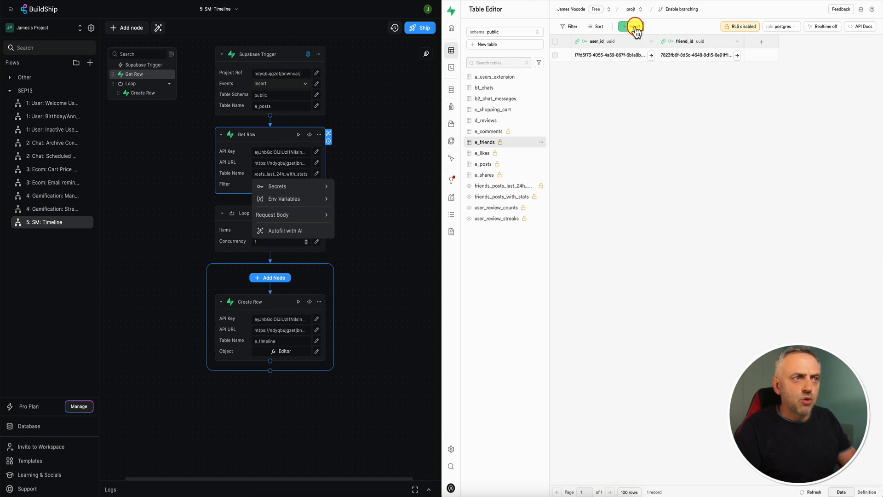
# Insert an e_friends row with the author of post 1 as user_id and the newly created user as friend_id
pyautogui.click(634, 28)
pyautogui.click(635, 41)
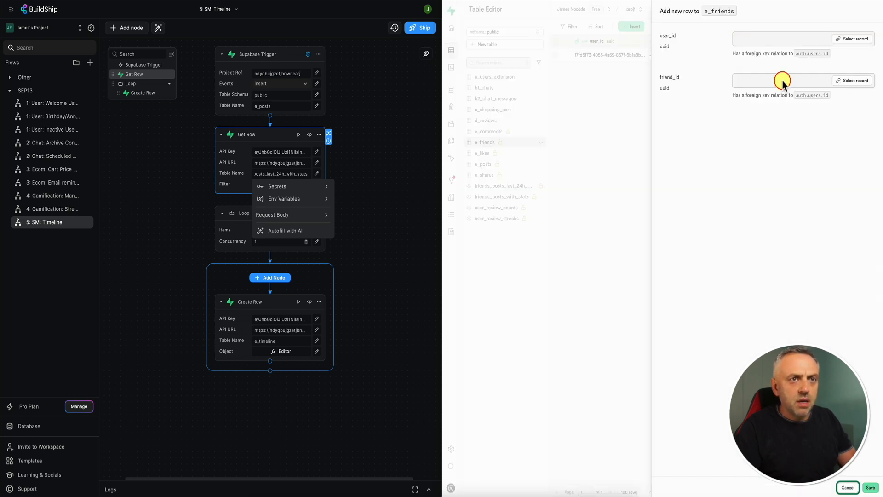
pyautogui.click(852, 39)
pyautogui.click(781, 73)
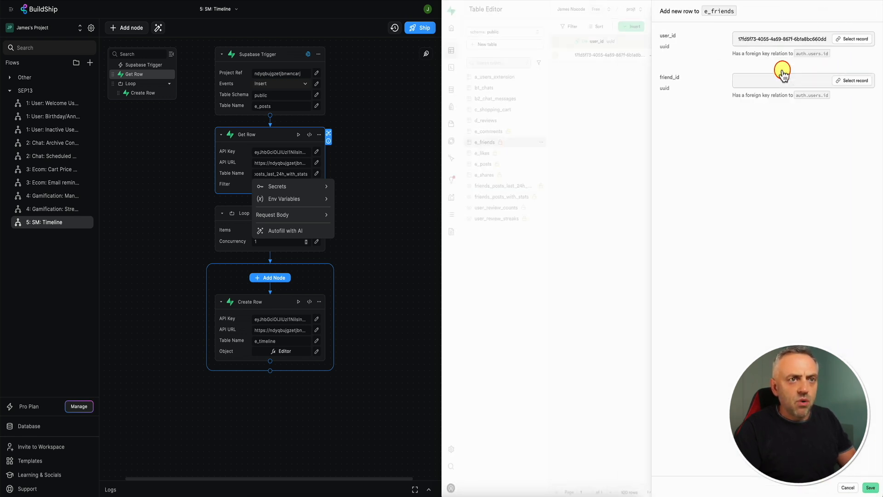
pyautogui.click(850, 81)
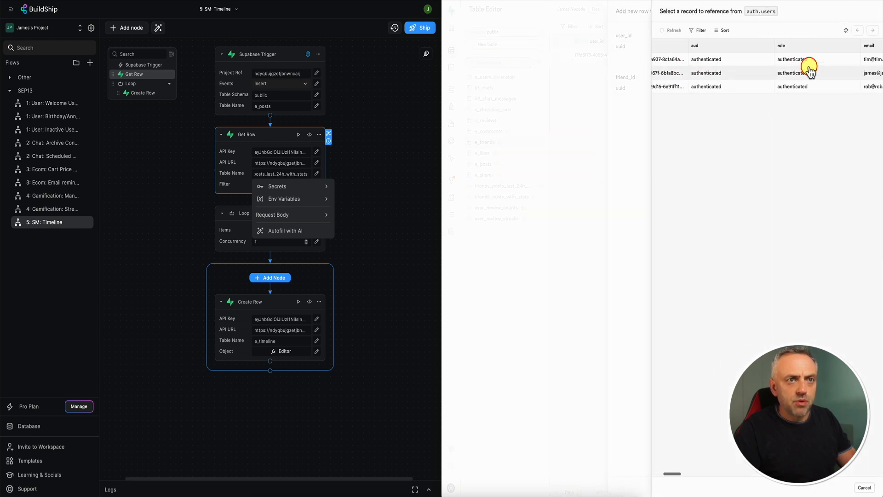
pyautogui.click(750, 62)
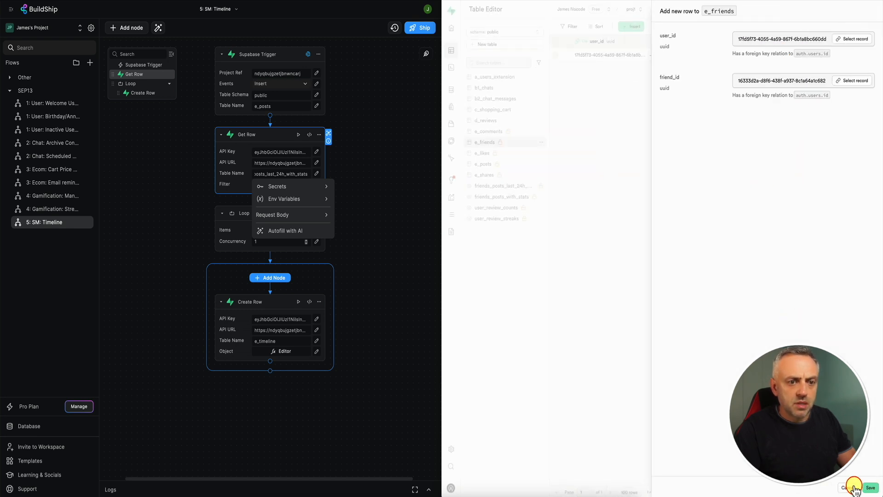
pyautogui.click(854, 486)
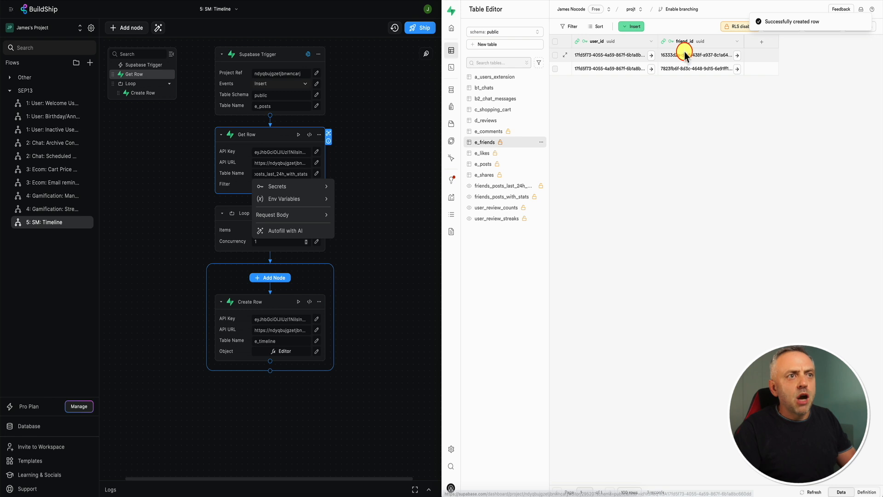
# Insert an e_posts row for the newly created user with the content "Hey world!"
pyautogui.click(511, 165)
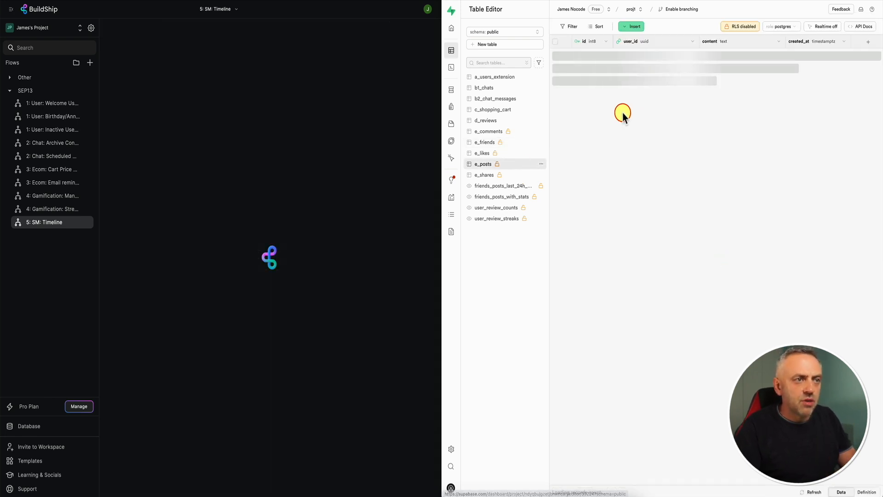
pyautogui.click(637, 28)
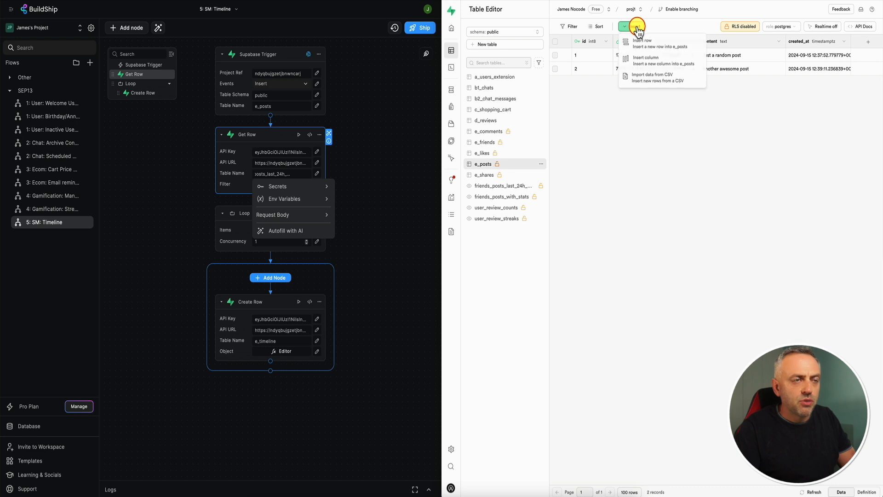
pyautogui.click(652, 45)
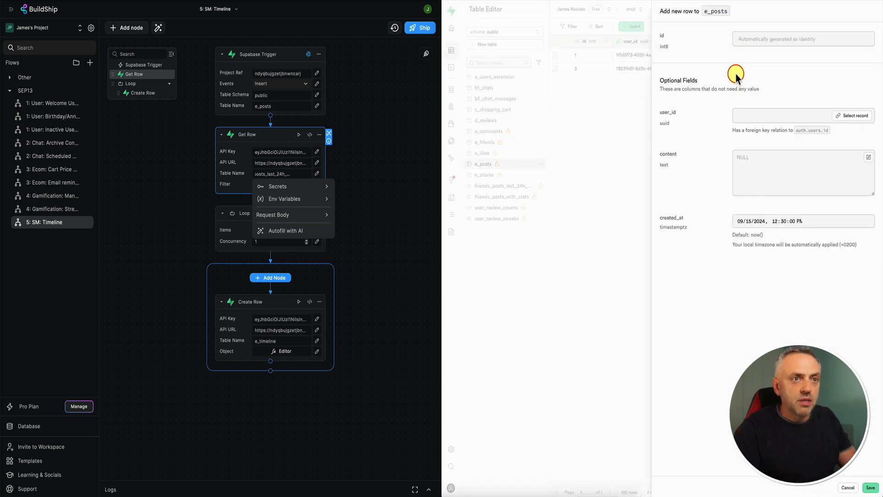
pyautogui.click(845, 118)
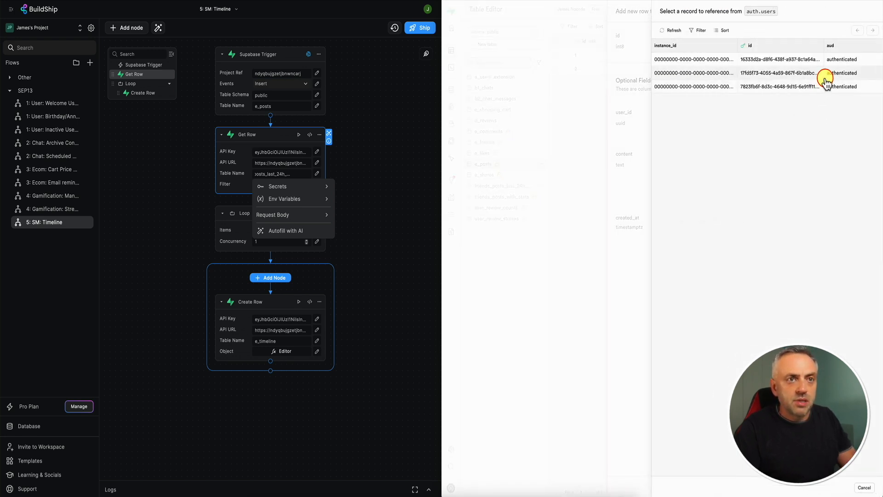
pyautogui.click(842, 59)
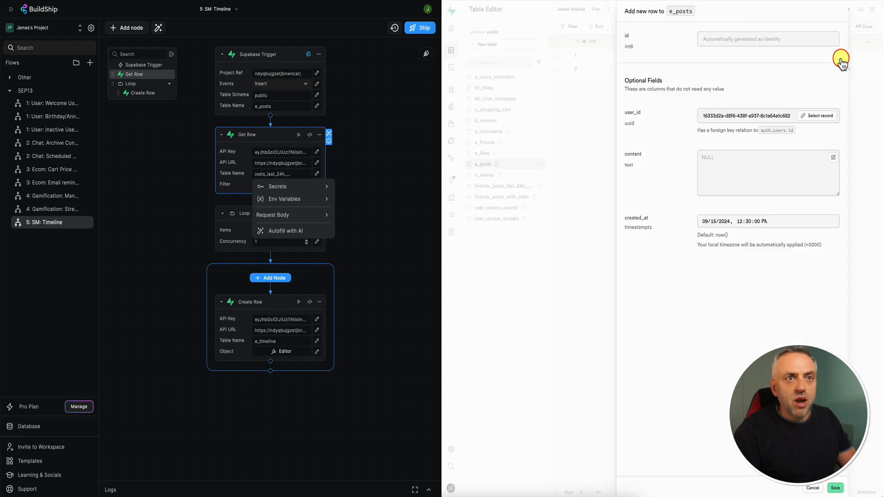
pyautogui.click(770, 179)
pyautogui.click(872, 487)
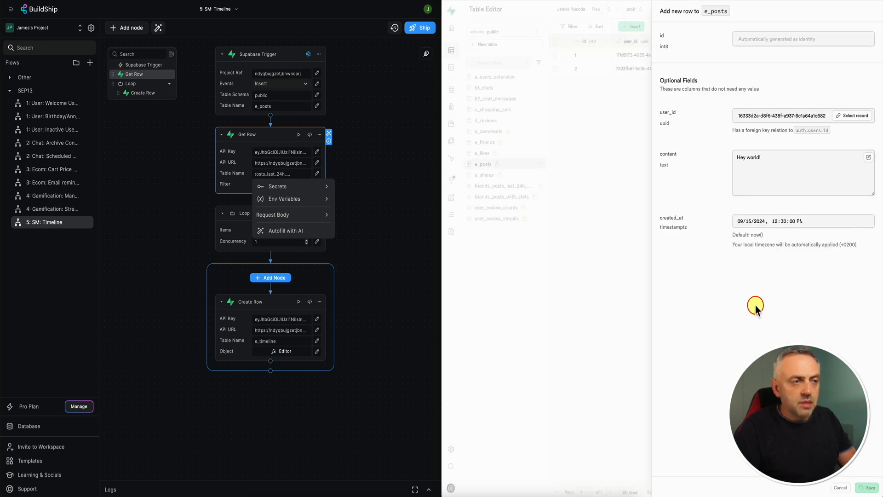
# Insert an e_likes row that references post 3 ("Hey world!") and the author of post 1
pyautogui.click(630, 26)
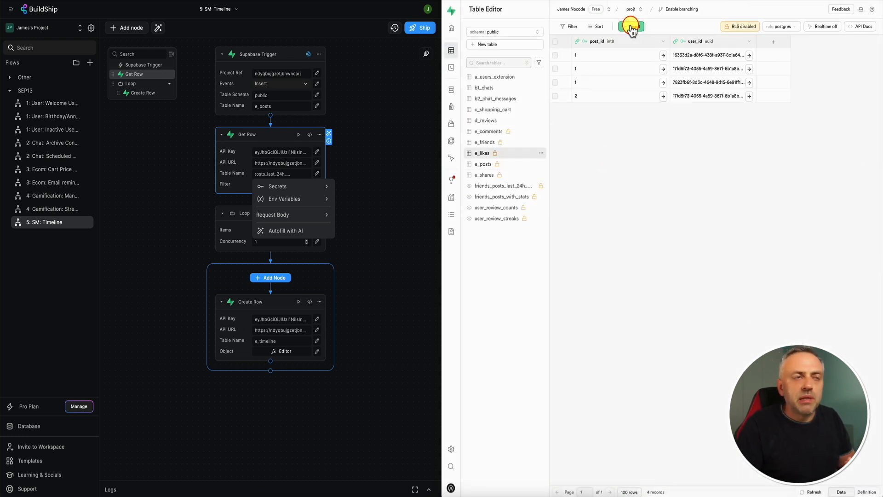
pyautogui.click(642, 46)
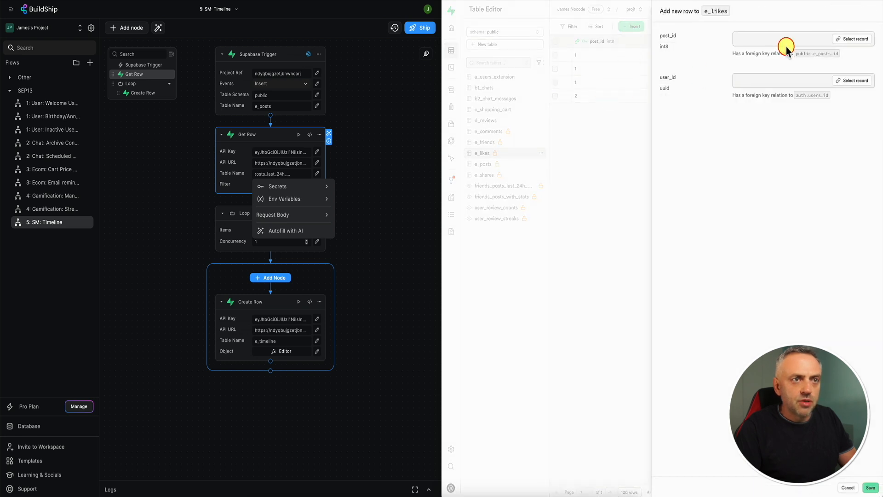
pyautogui.click(851, 38)
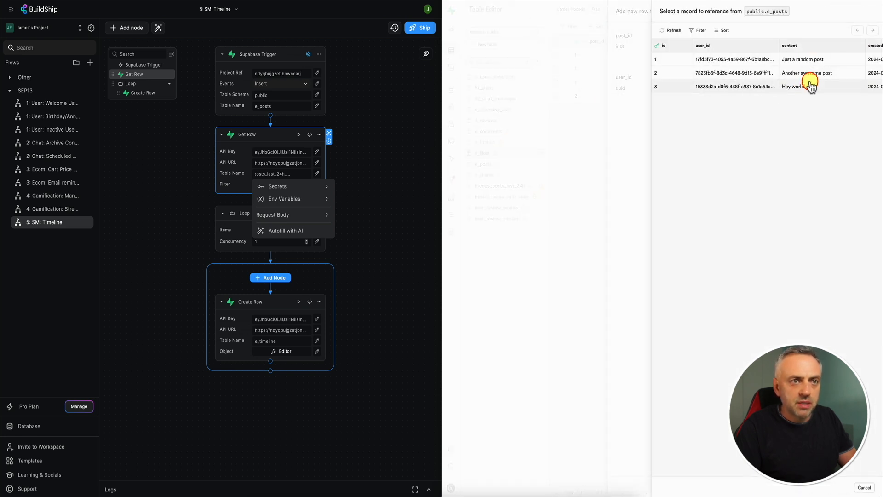
pyautogui.click(803, 86)
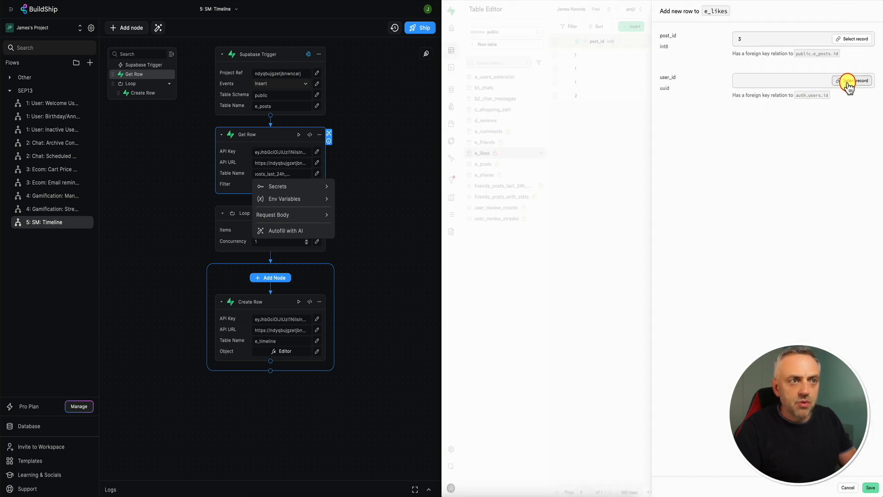
pyautogui.click(848, 82)
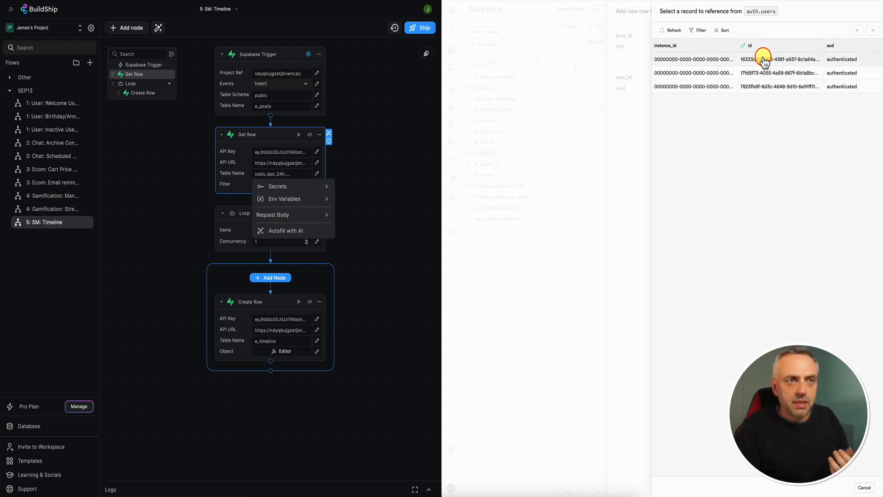
pyautogui.click(761, 73)
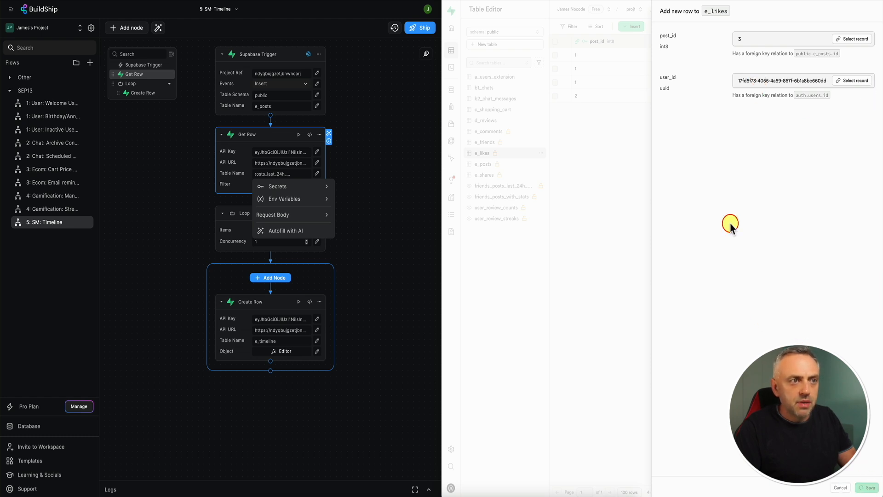
# Insert another e_likes row for post 3 ("Hey world!"), referencing the author of post 2
pyautogui.click(631, 26)
pyautogui.click(637, 35)
pyautogui.click(852, 38)
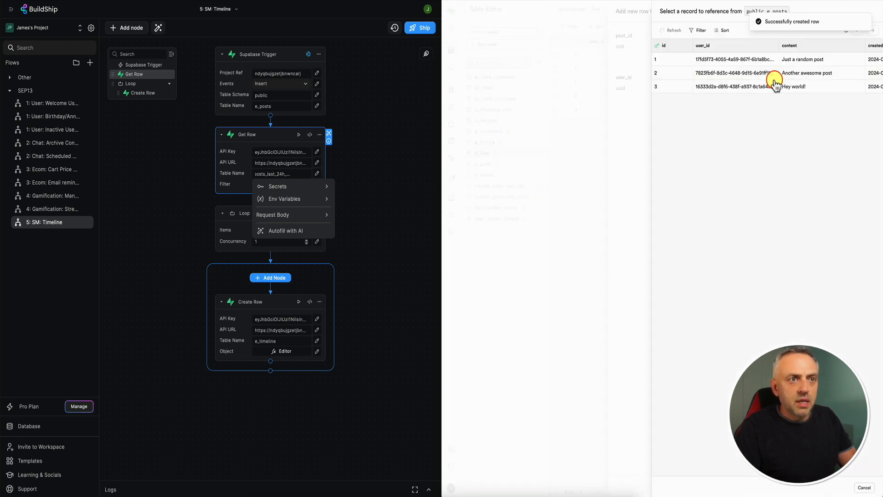
pyautogui.click(789, 88)
pyautogui.click(846, 81)
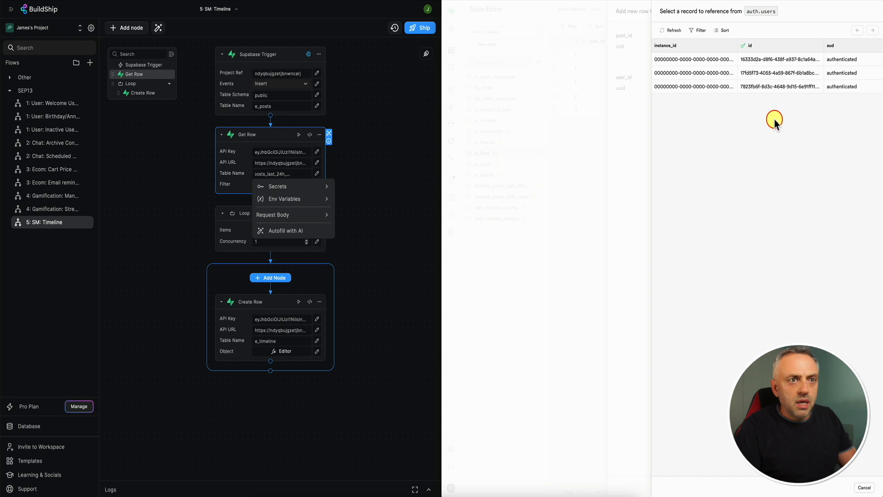
pyautogui.click(792, 91)
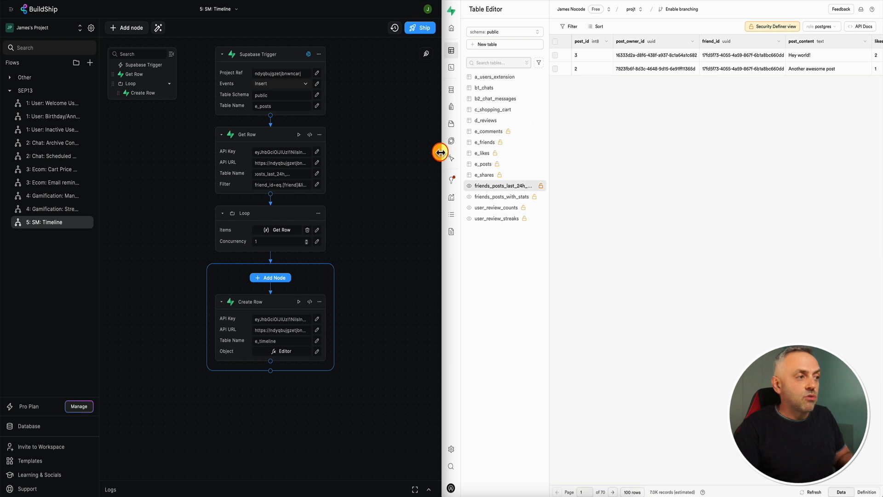
# Check the Get Row node's filter against the columns of the friends_posts_last_24h_with_stats view
pyautogui.click(285, 185)
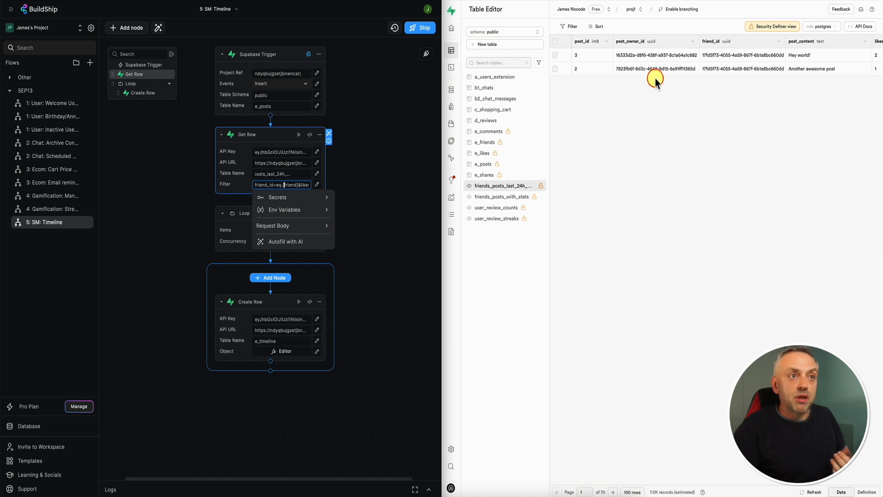
pyautogui.click(370, 184)
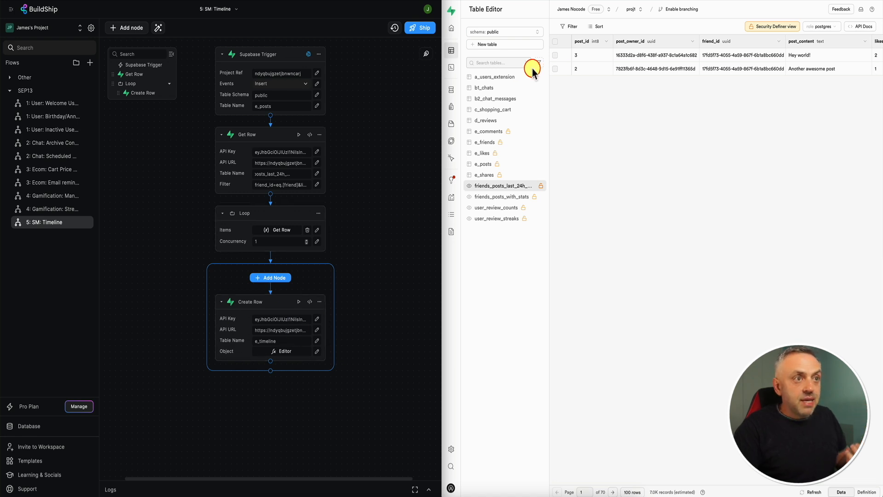
# Compare the likes condition in the Get Row node's filter with the view's likes, comments and shares count columns
pyautogui.click(310, 183)
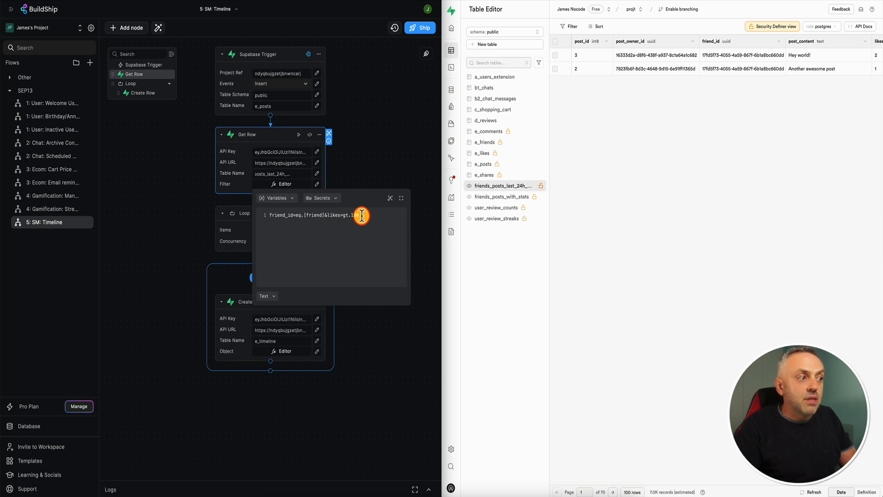
pyautogui.hscroll(4, 827, 62)
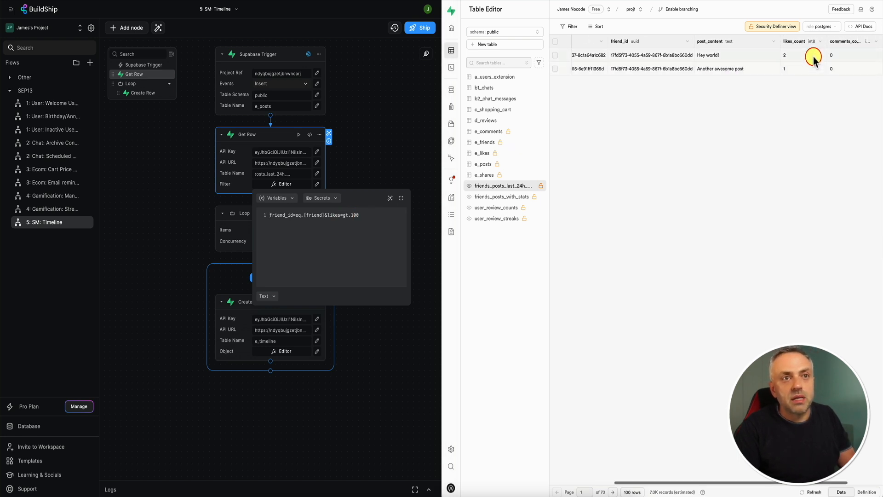
pyautogui.hscroll(1, 841, 54)
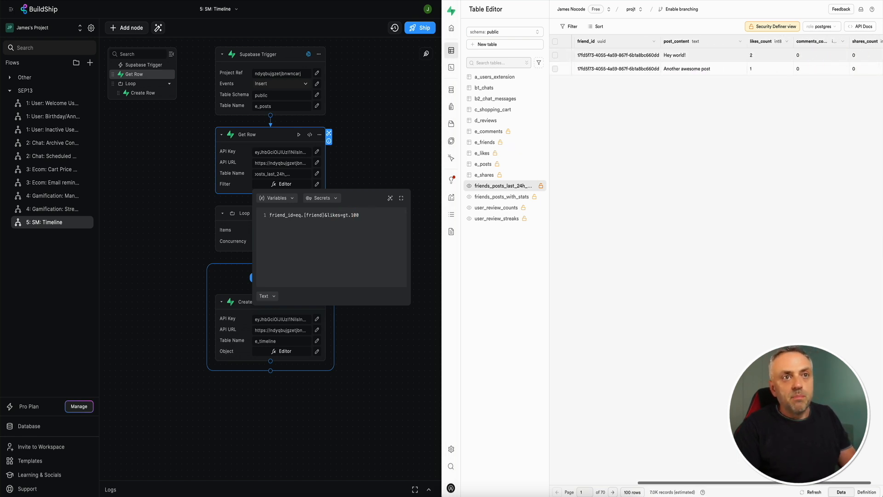
pyautogui.hscroll(1, 808, 59)
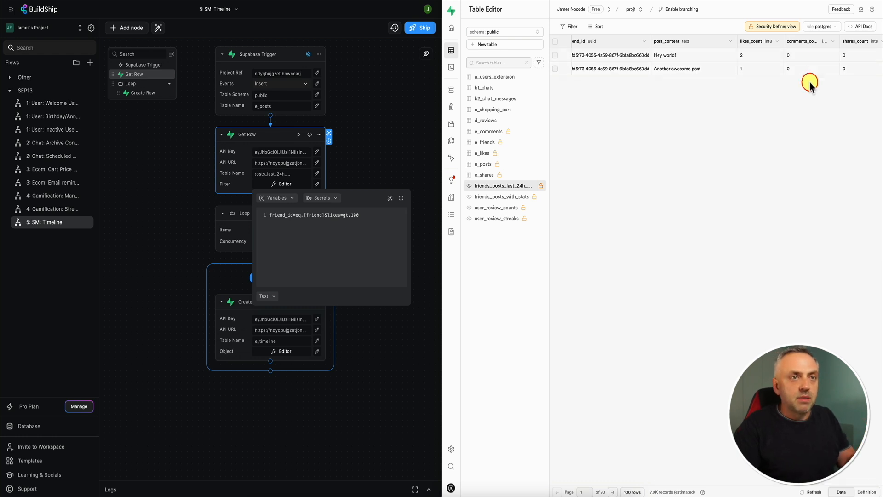
pyautogui.click(355, 162)
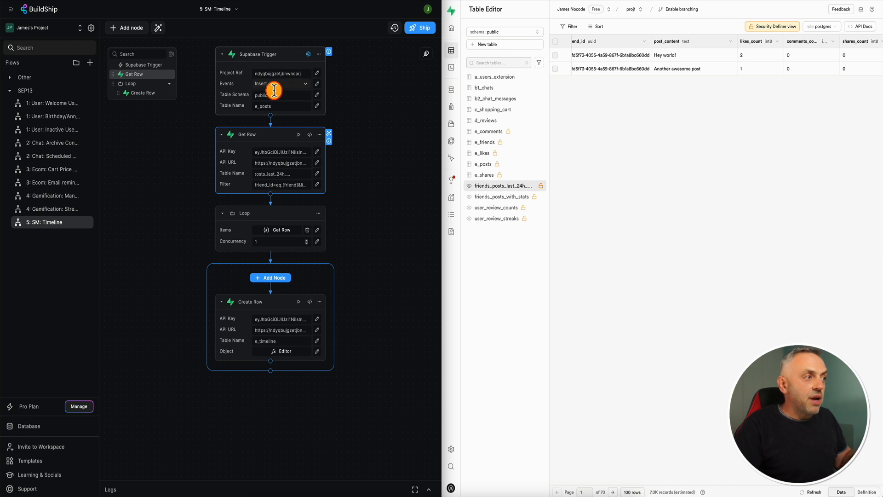
# Set the Supabase Trigger's table name to e_likes in the timeline flow and open the e_likes table in Supabase
pyautogui.click(271, 106)
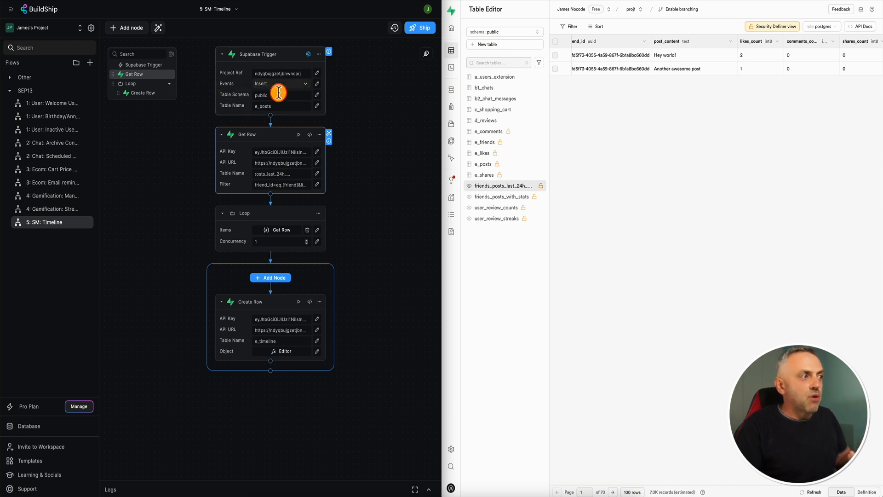
pyautogui.click(259, 106)
pyautogui.moveTo(259, 105); pyautogui.dragTo(294, 106)
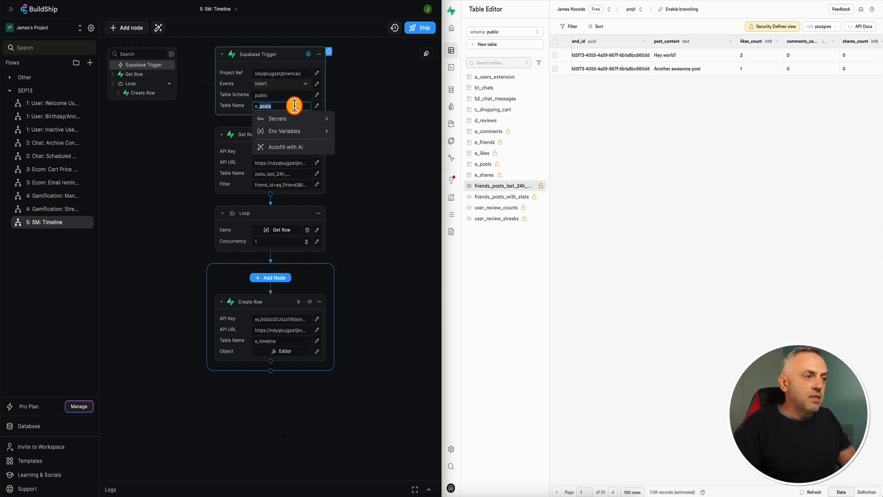
pyautogui.press('BackSpace')
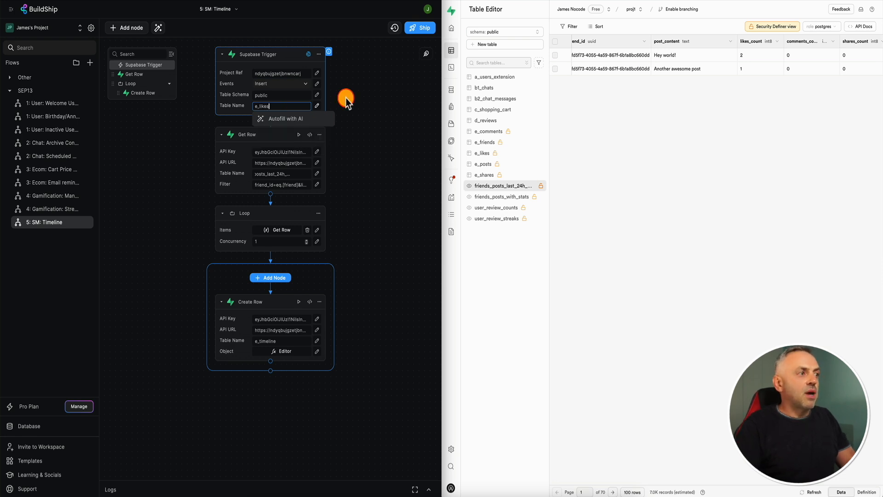
pyautogui.click(360, 98)
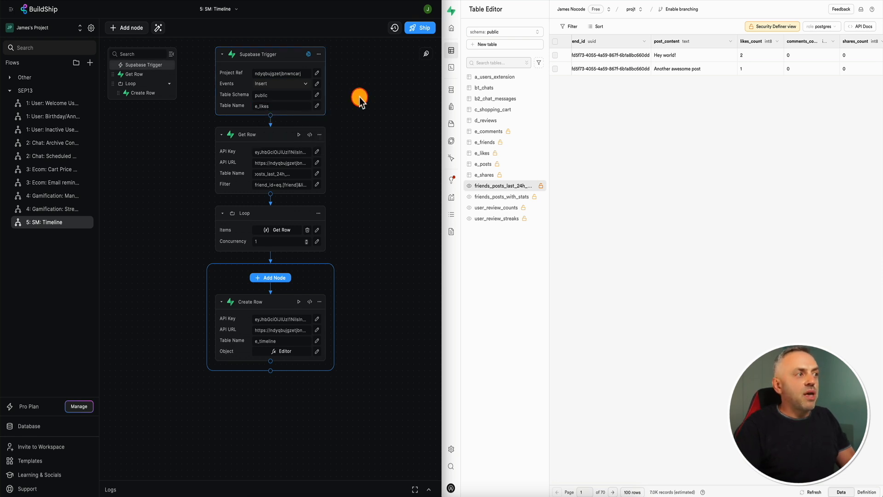
pyautogui.click(512, 152)
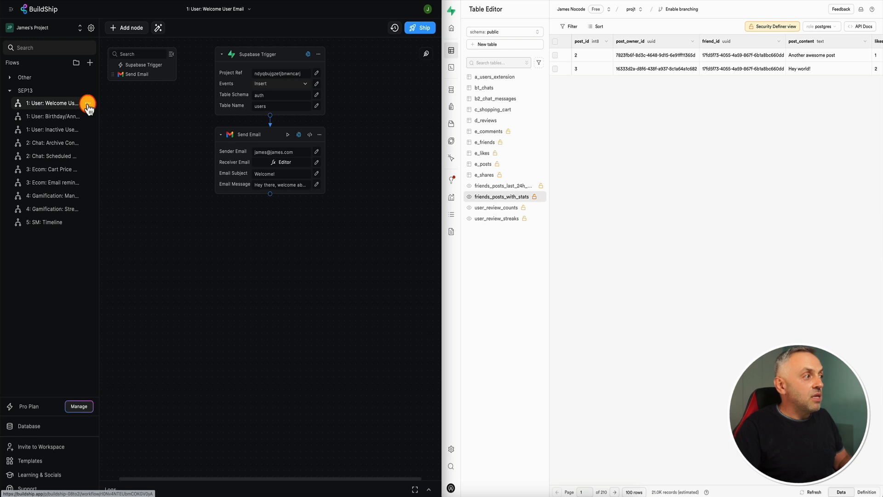
# Look at the remix link and other options available for the "1: User: Welcome User Email" flow, without choosing any
pyautogui.click(87, 103)
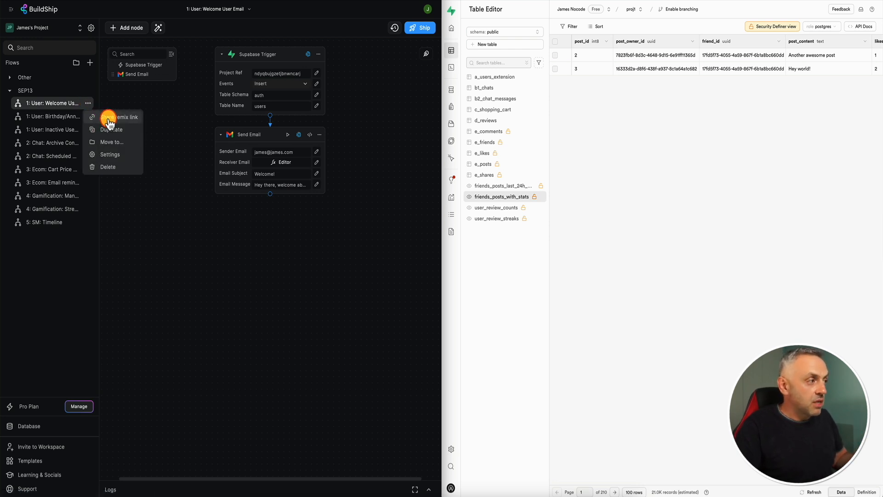
pyautogui.click(153, 230)
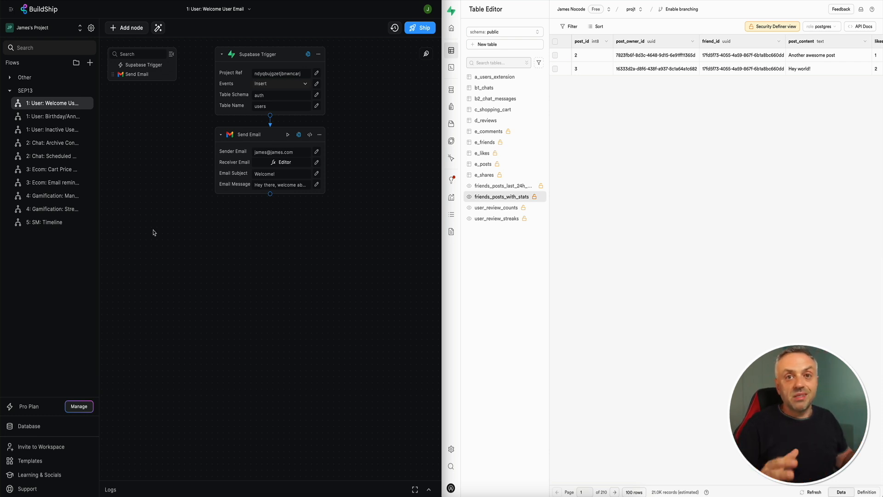
pyautogui.click(163, 190)
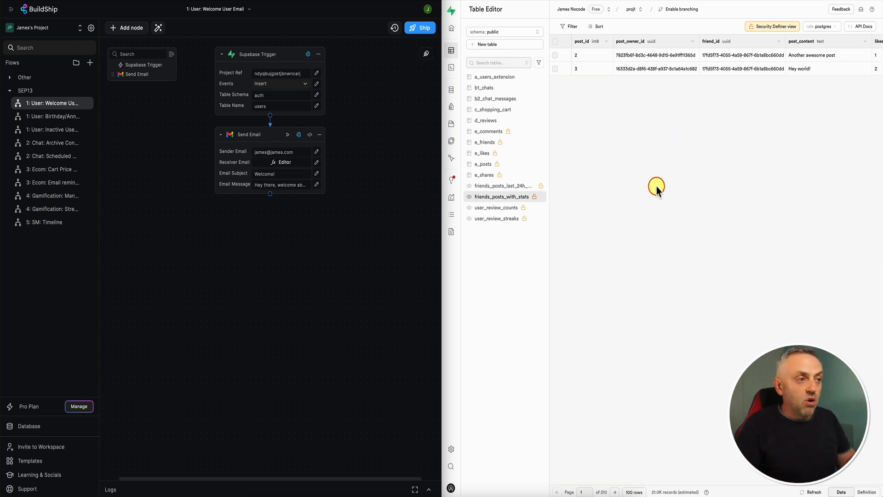
# Review the SQL definition of the friends_posts_with_stats view and return to its data
pyautogui.click(869, 492)
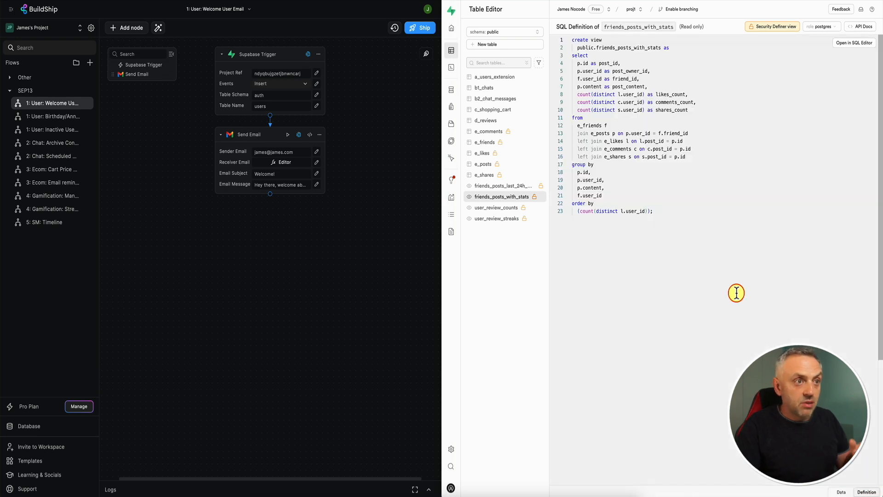
pyautogui.click(841, 492)
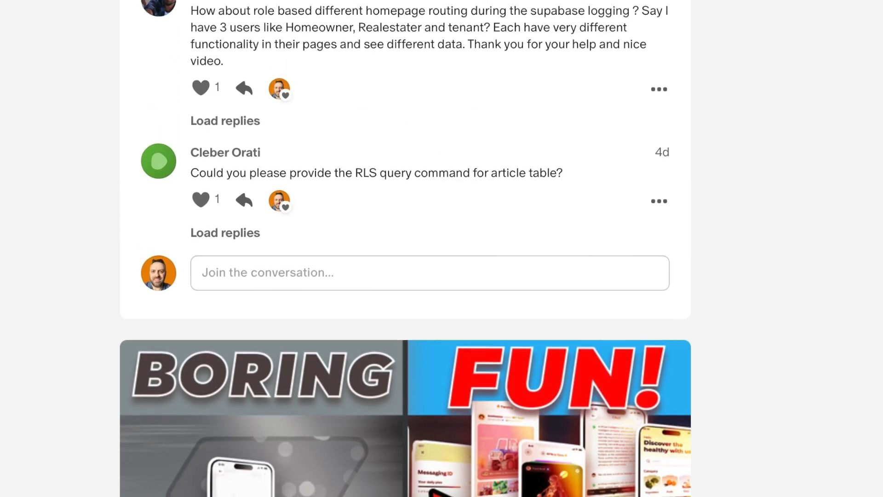
pyautogui.scroll(14, 404, 249)
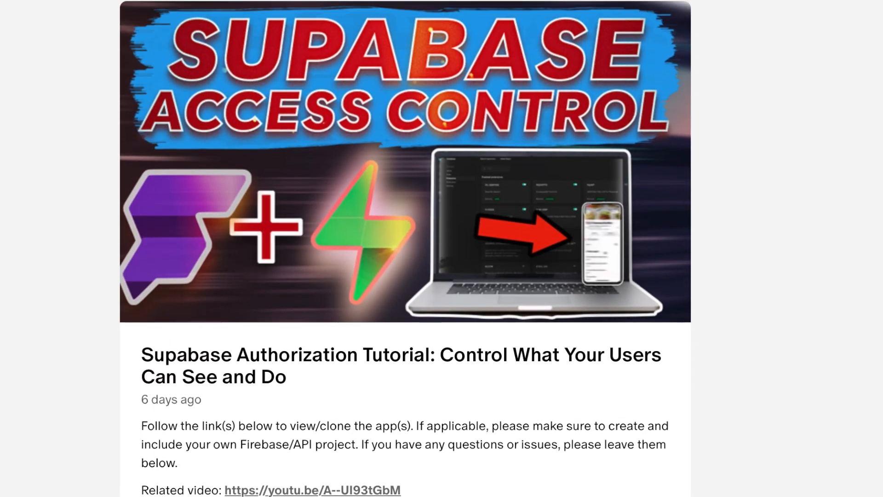
pyautogui.scroll(9, 404, 249)
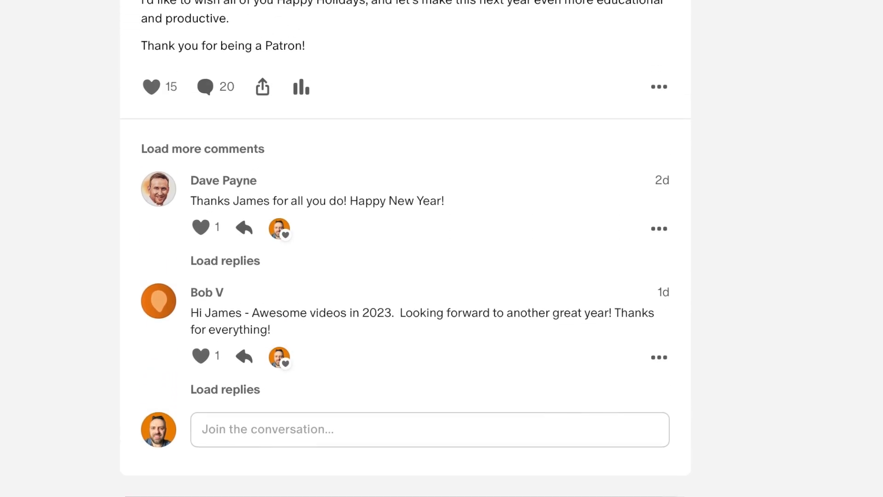
pyautogui.scroll(4, 404, 248)
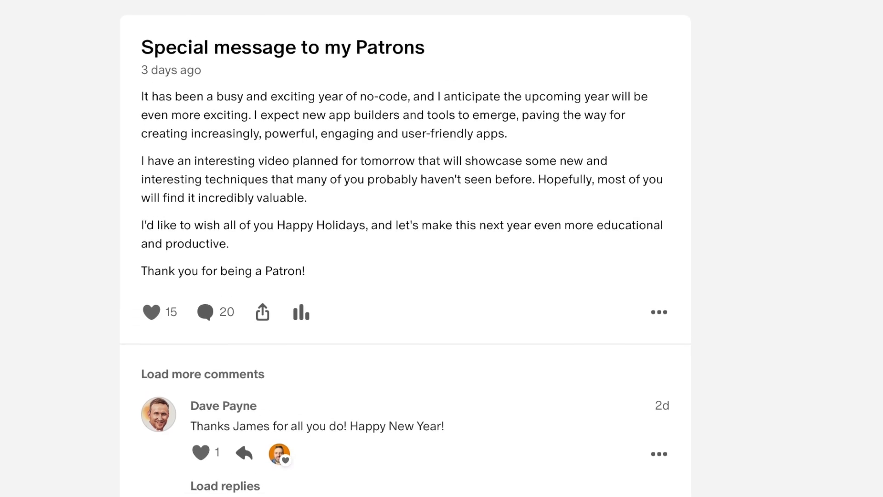